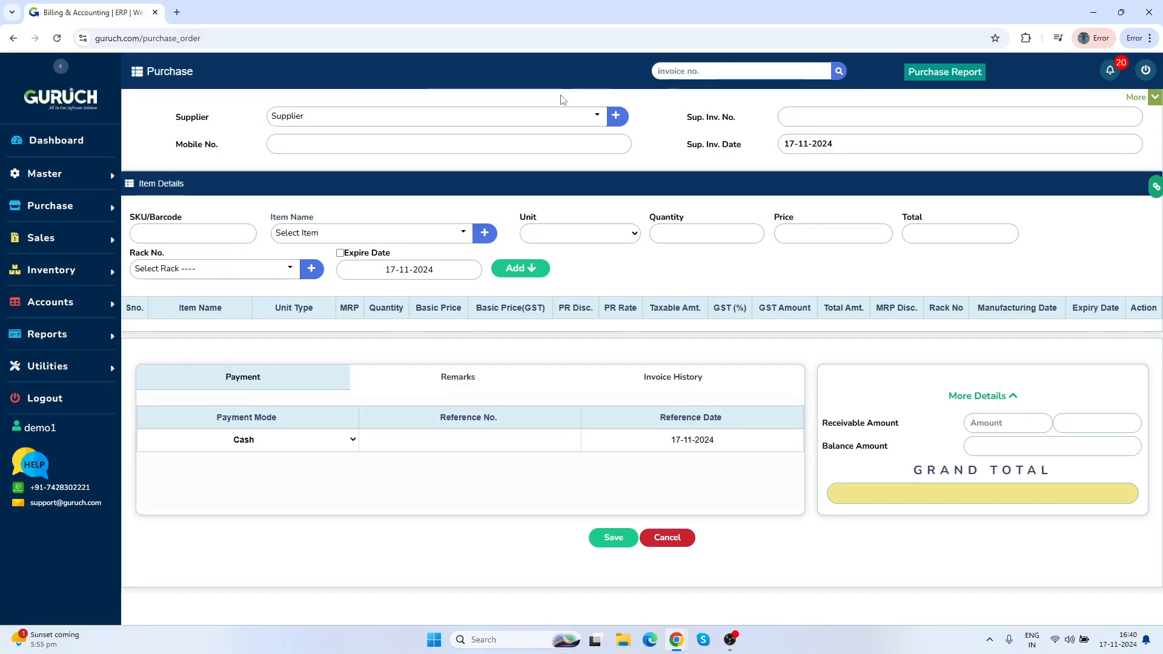
Step: Open the Purchase entry form from the Purchase module
mouse_move(98, 206)
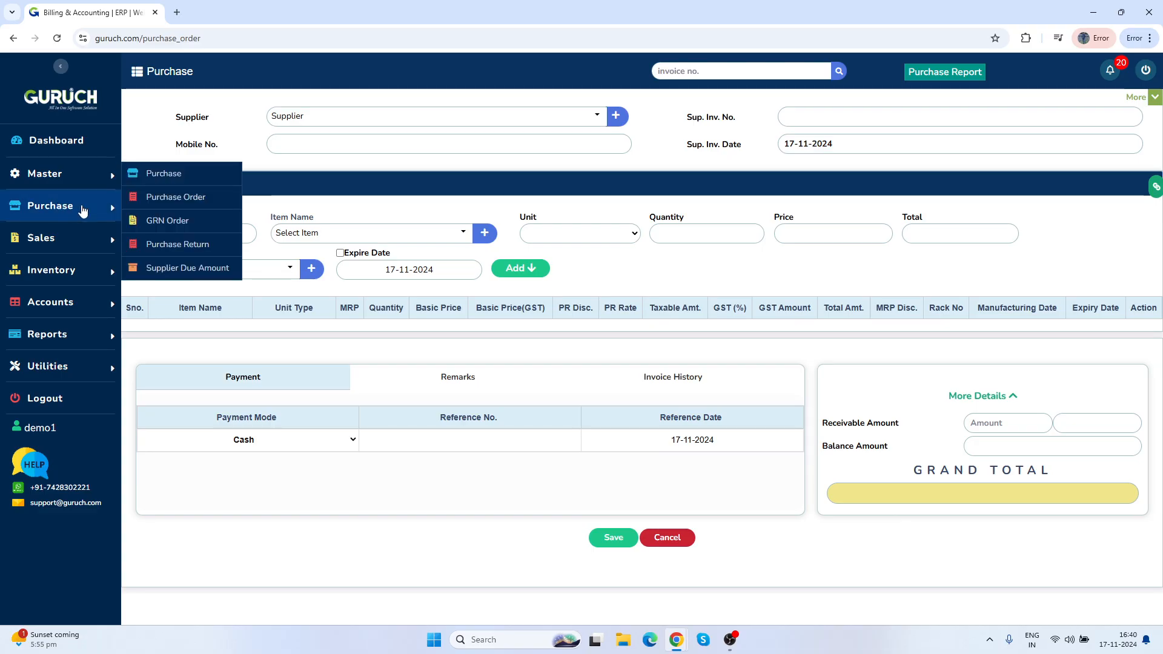
left_click(175, 180)
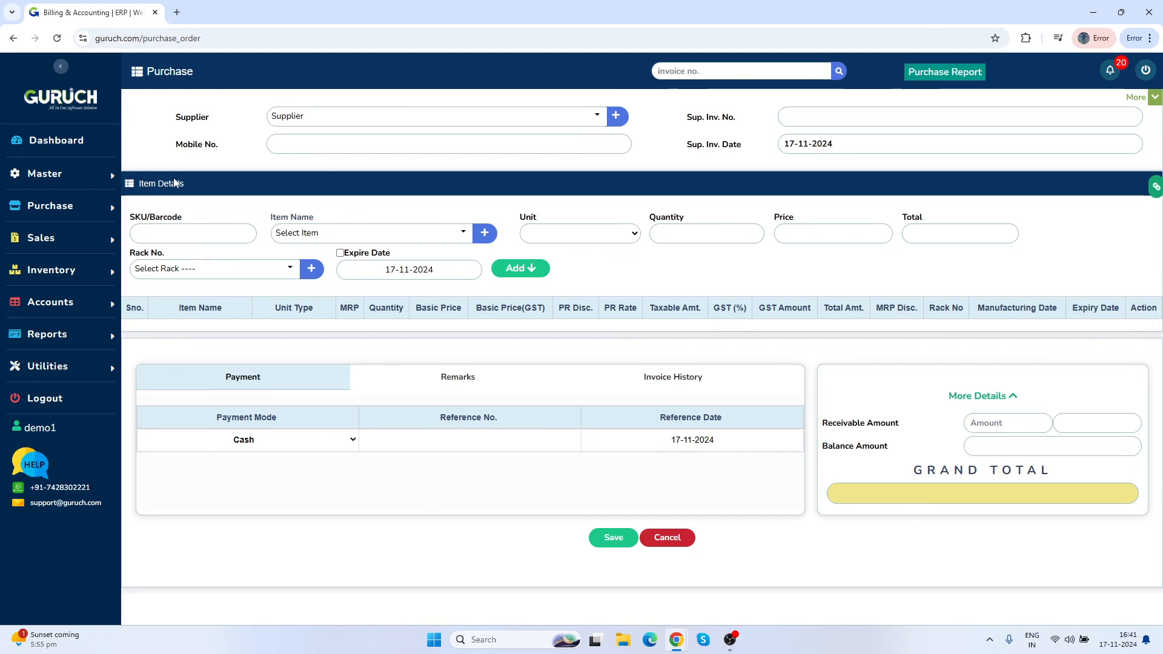
left_click(438, 117)
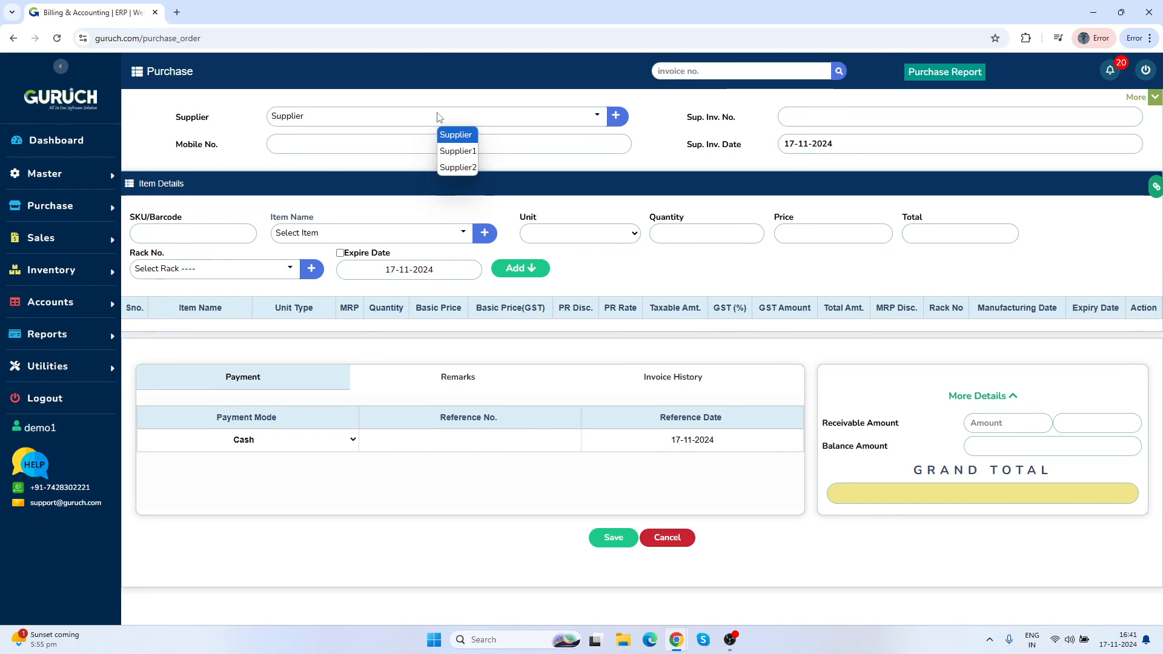
left_click(677, 175)
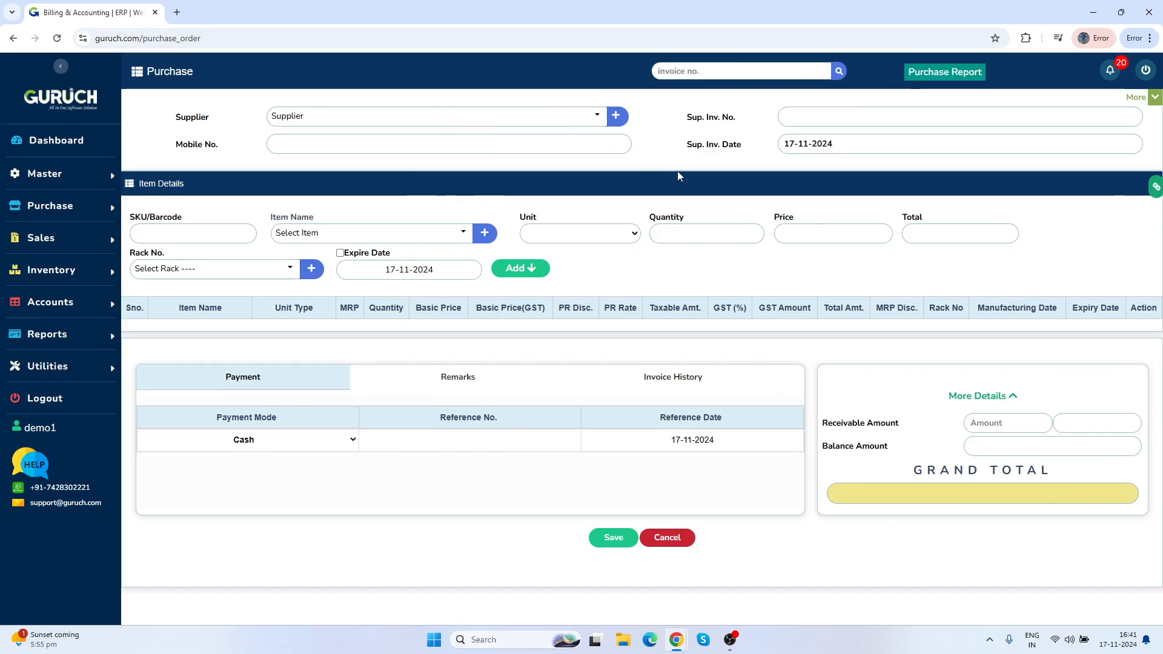
left_click(598, 118)
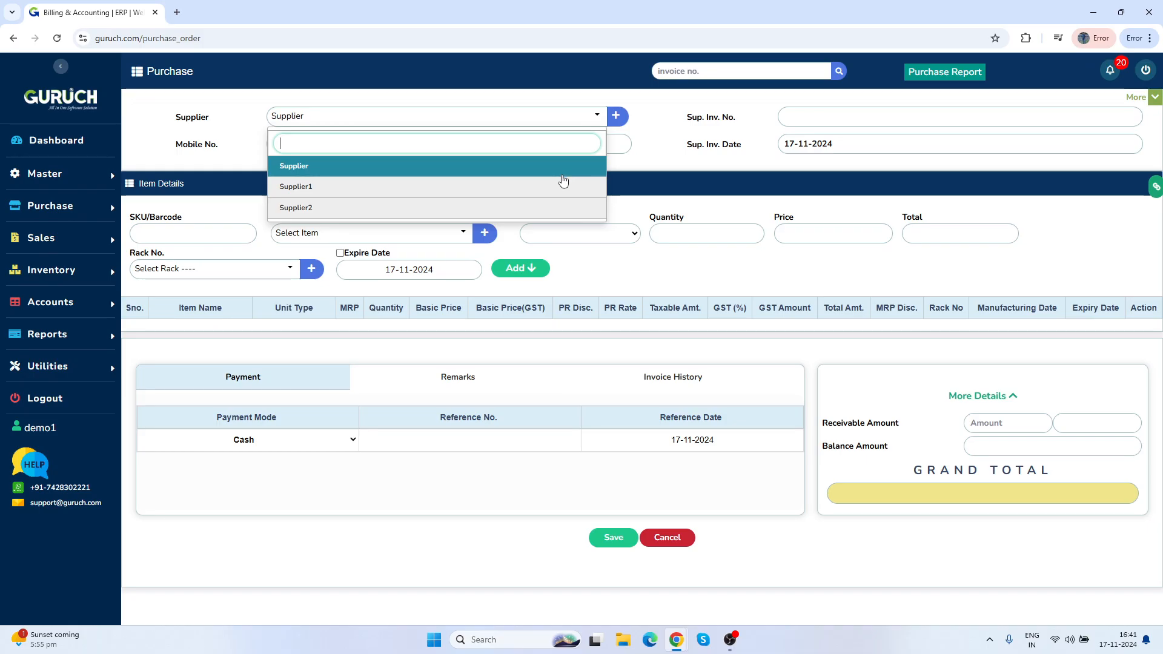
left_click(649, 176)
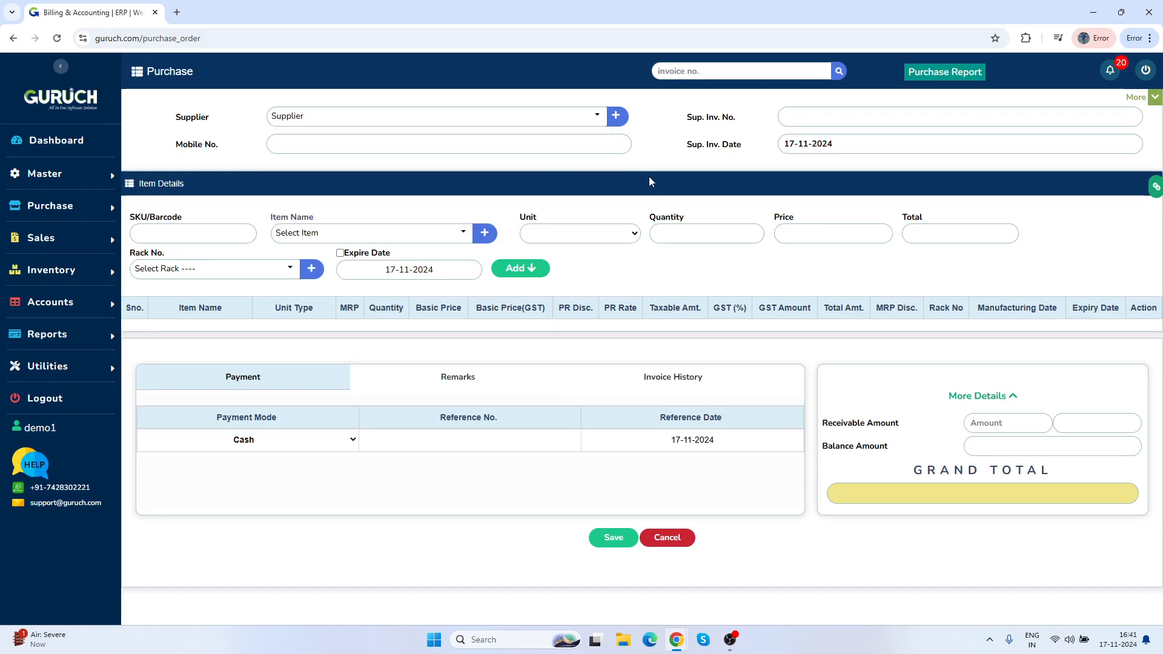
left_click(616, 117)
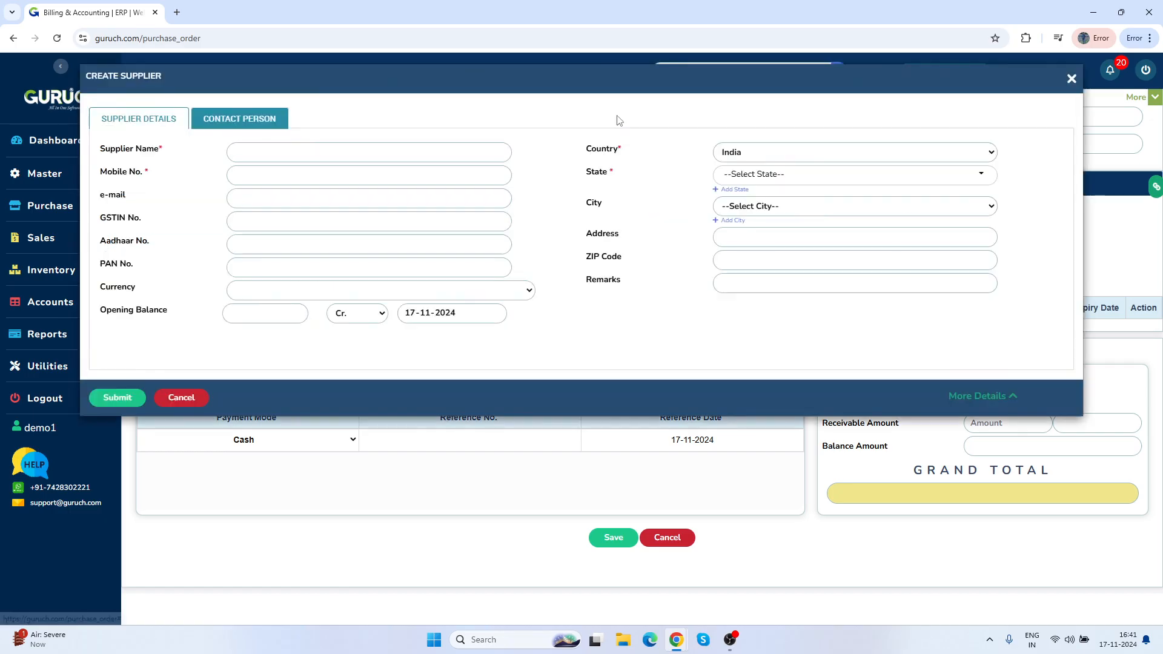
left_click(1072, 79)
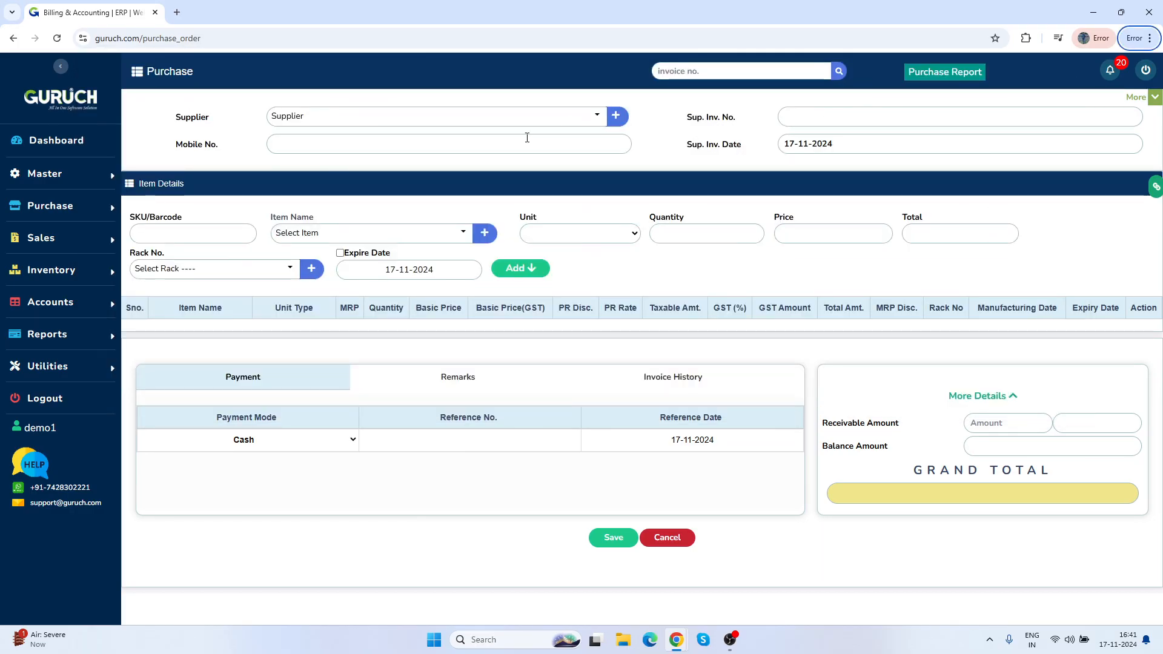
Step: Choose Supplier2 as the supplier and enter 9865471 as the supplier invoice number
left_click(540, 122)
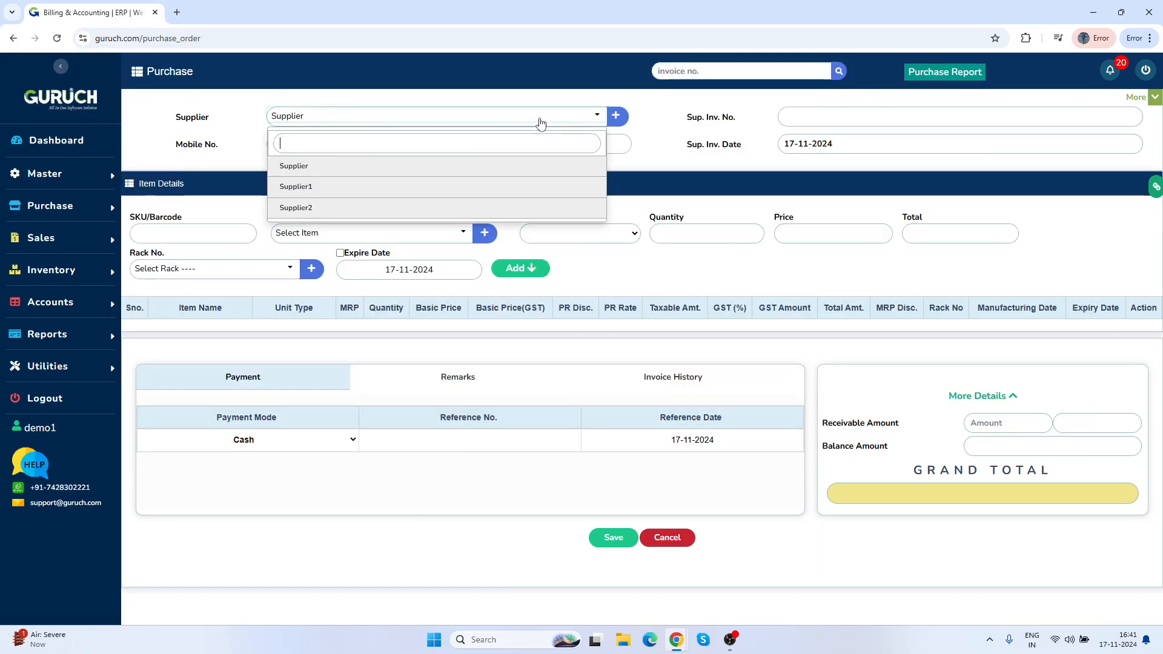
left_click(451, 212)
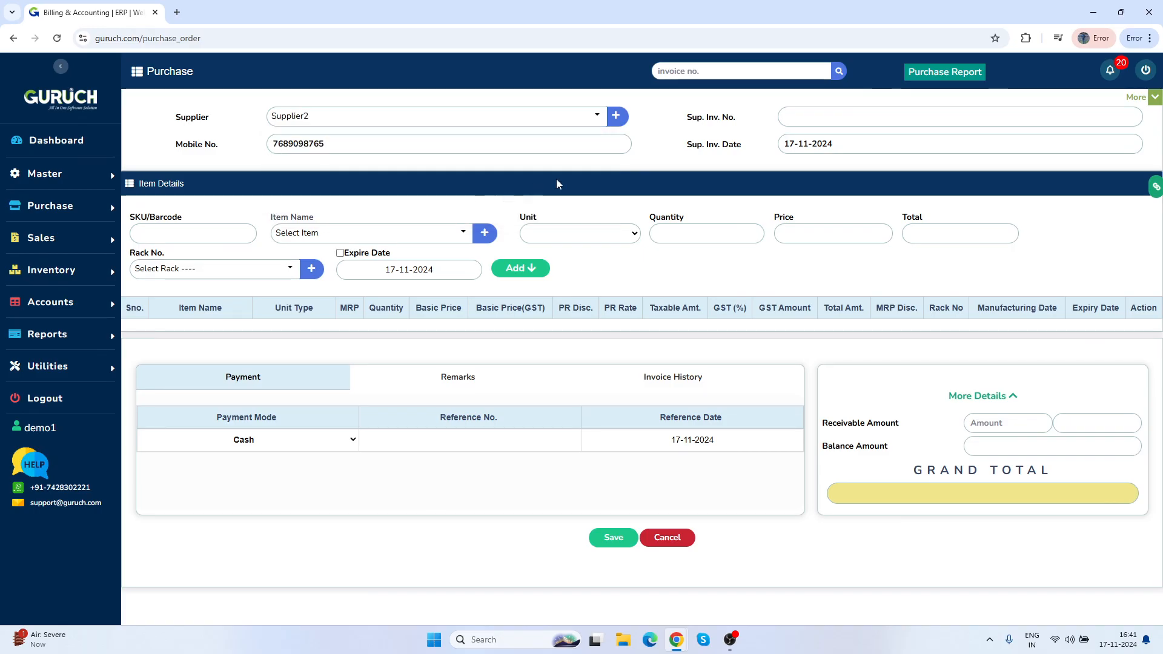
left_click(816, 120)
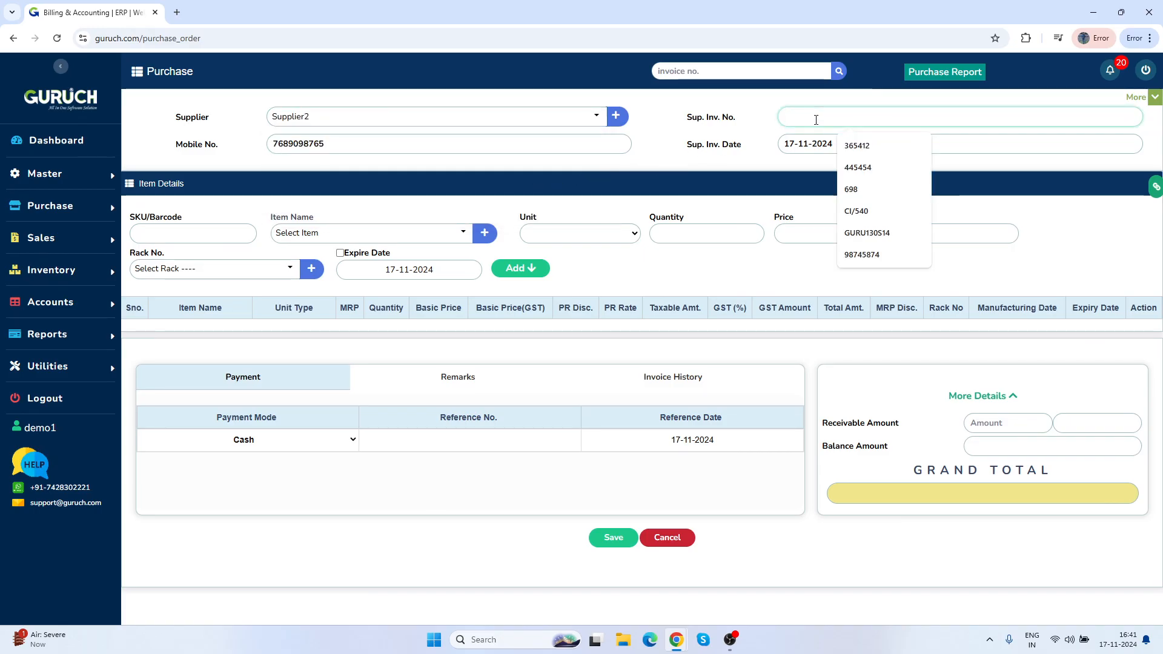
type("9865471")
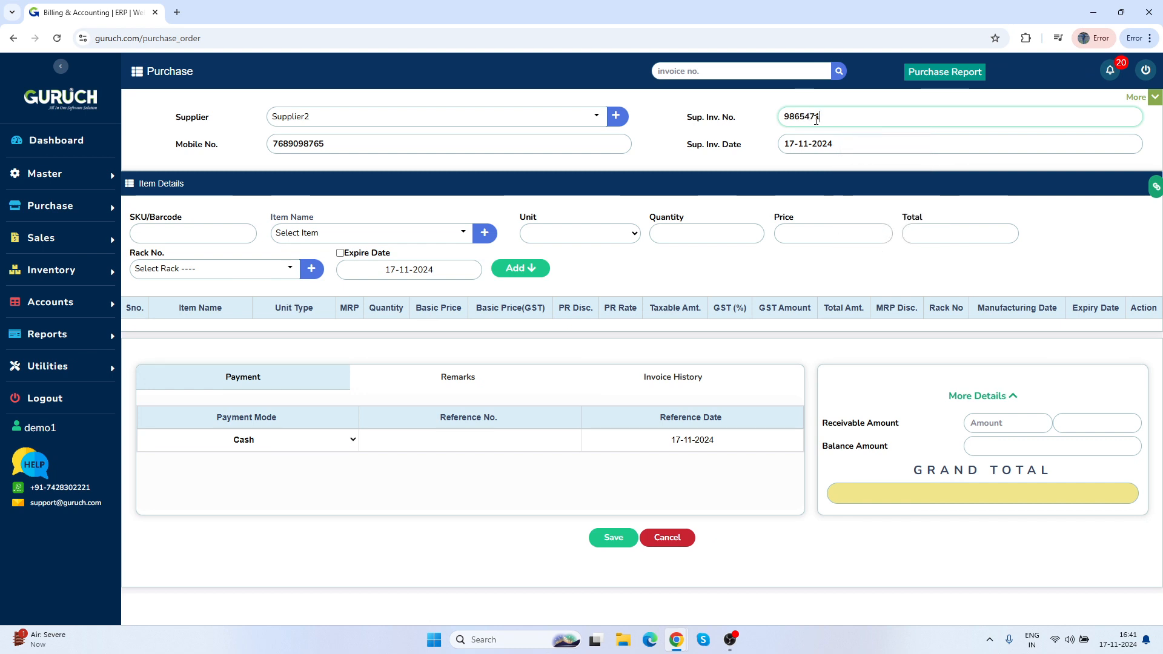
Step: Expand the additional purchase header fields and review the supplier invoice date and item centre choices
left_click(1156, 101)
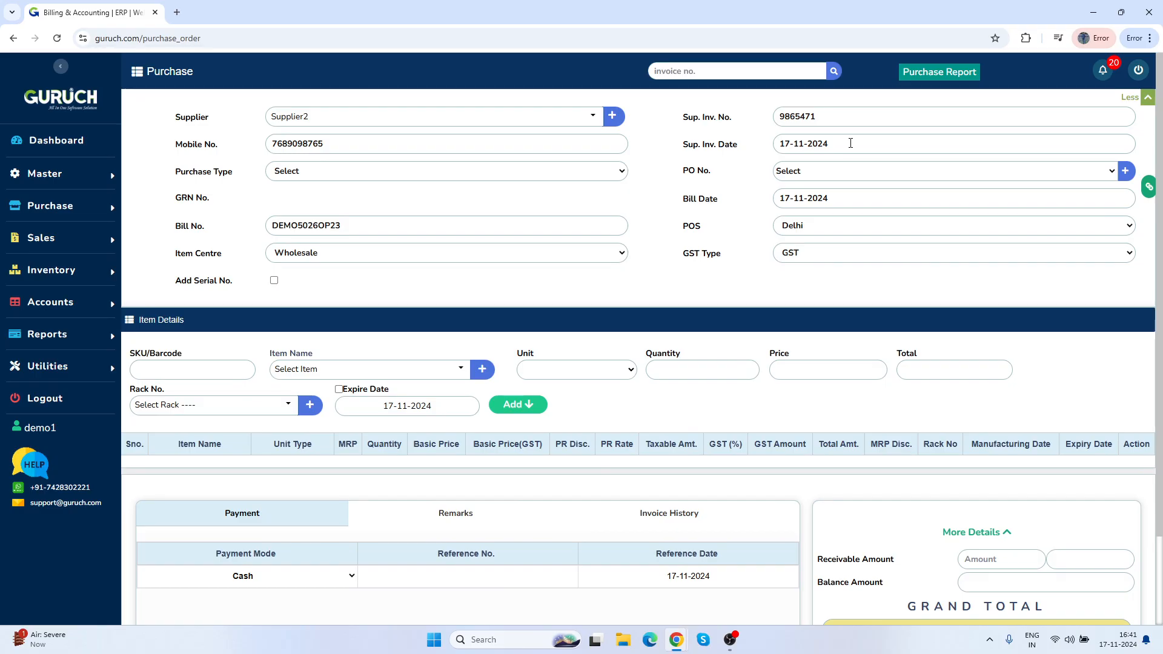
left_click(851, 143)
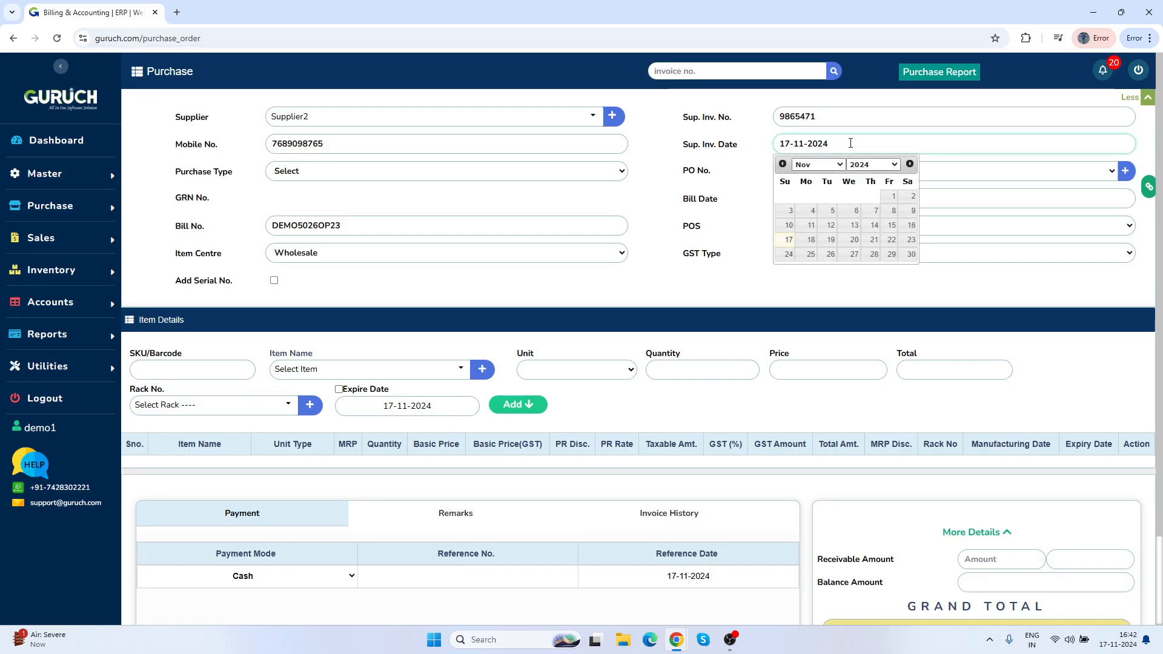
left_click(727, 202)
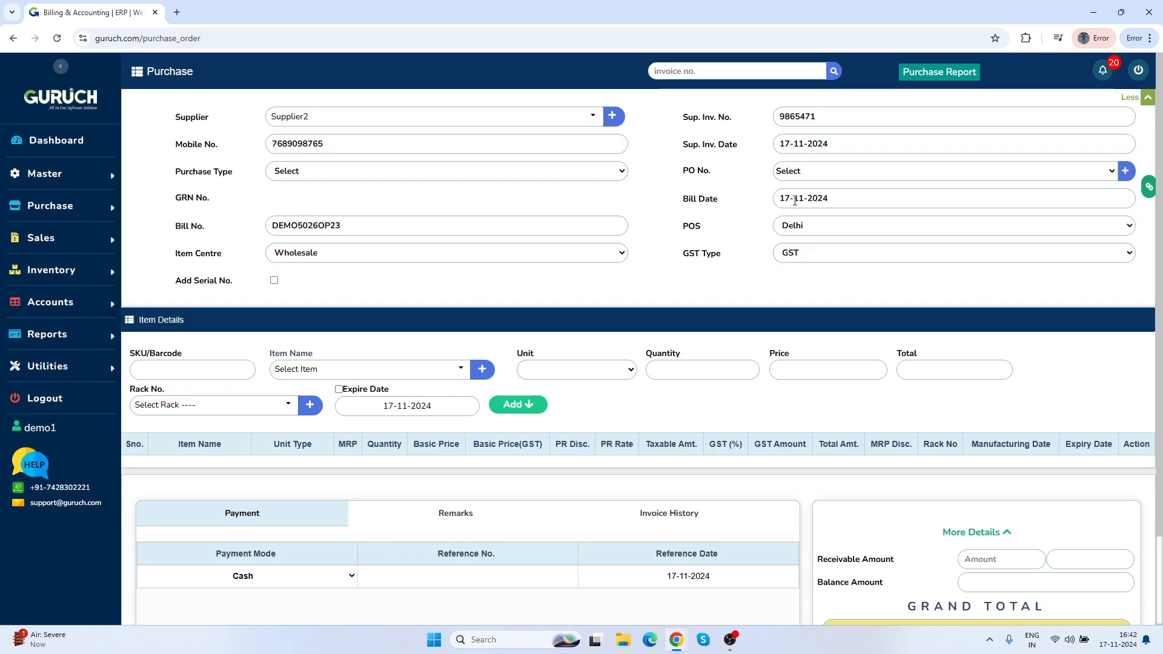
left_click(496, 255)
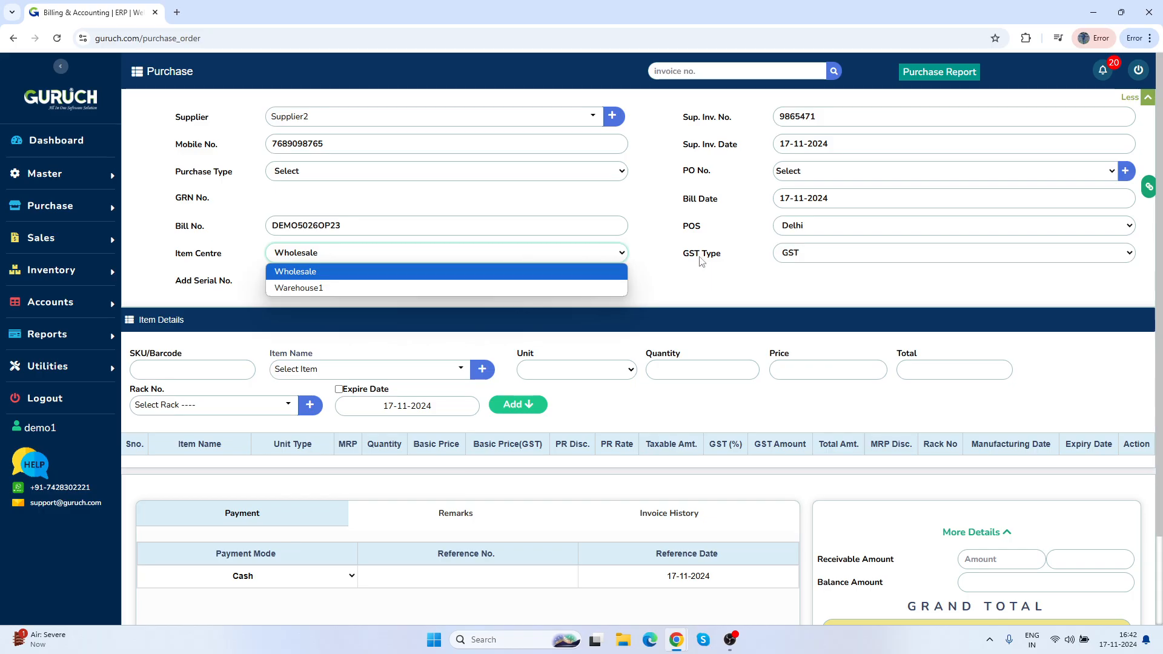
left_click(713, 259)
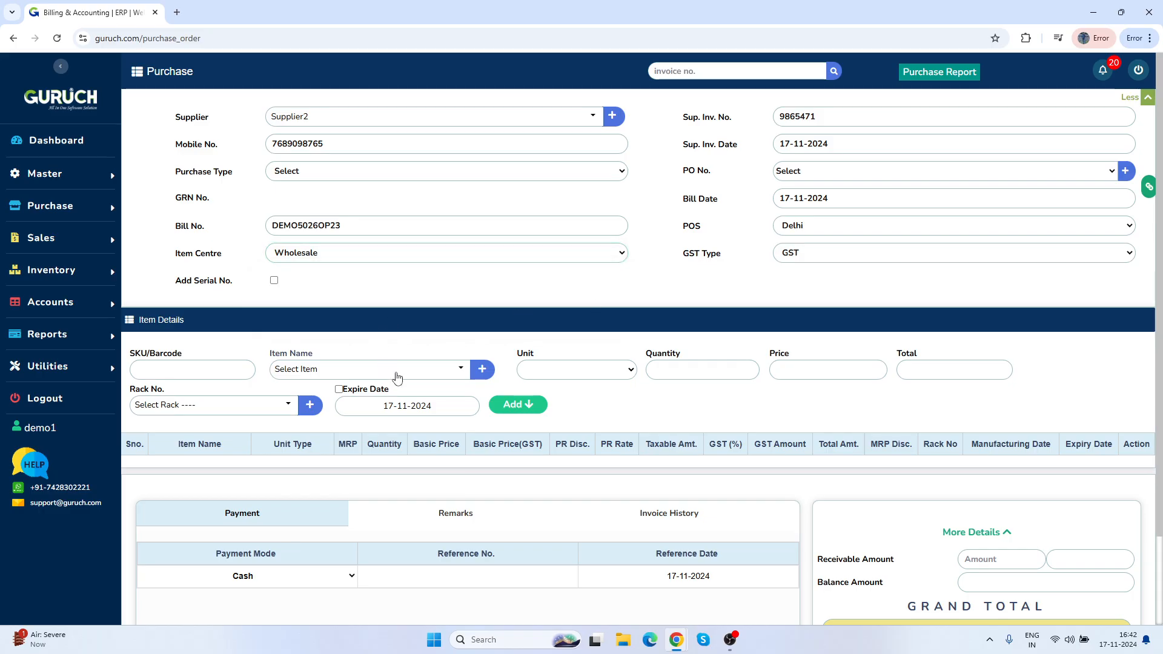
Step: Add the item Apple Green to the purchase's item table
left_click(396, 373)
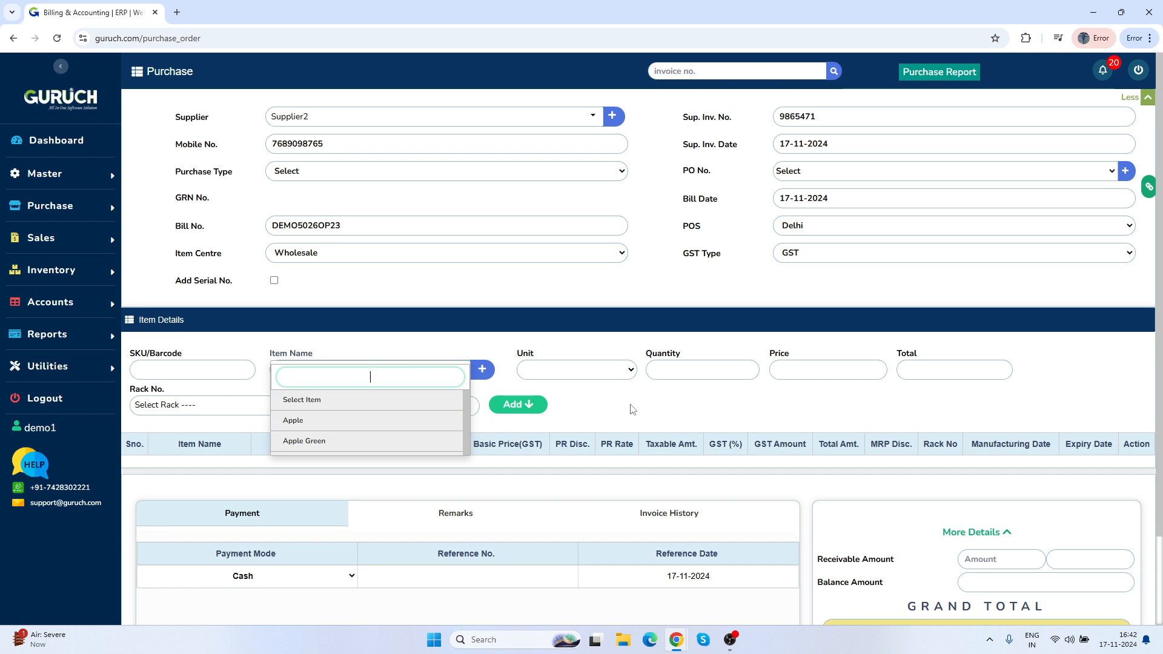
left_click(592, 405)
left_click(453, 374)
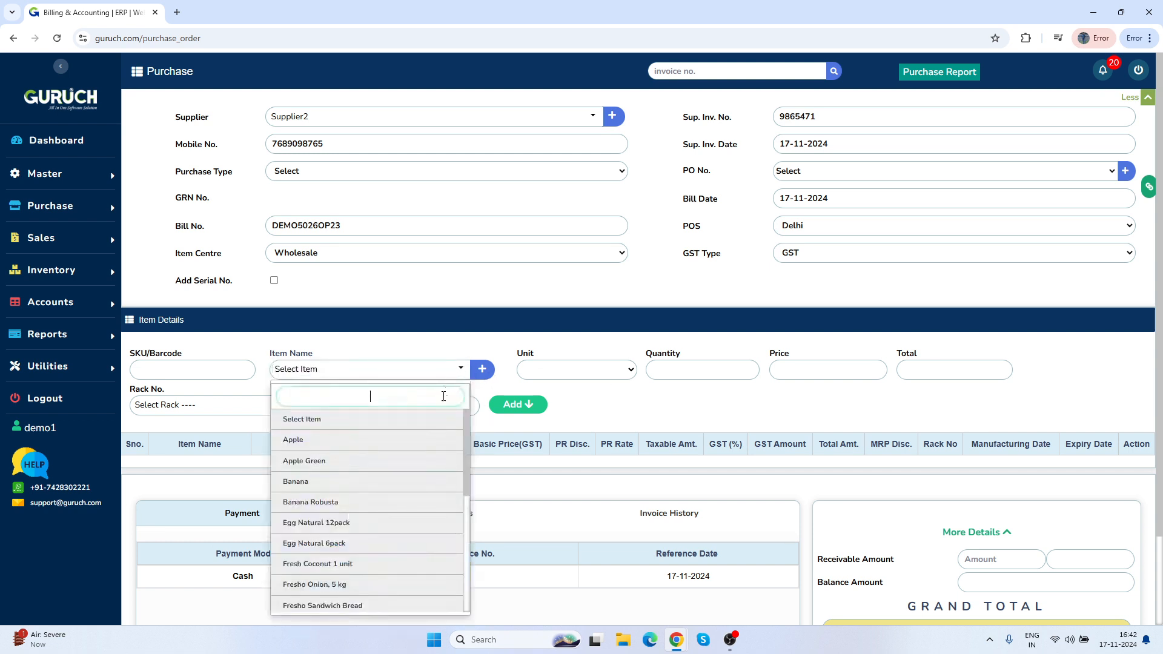
left_click(399, 462)
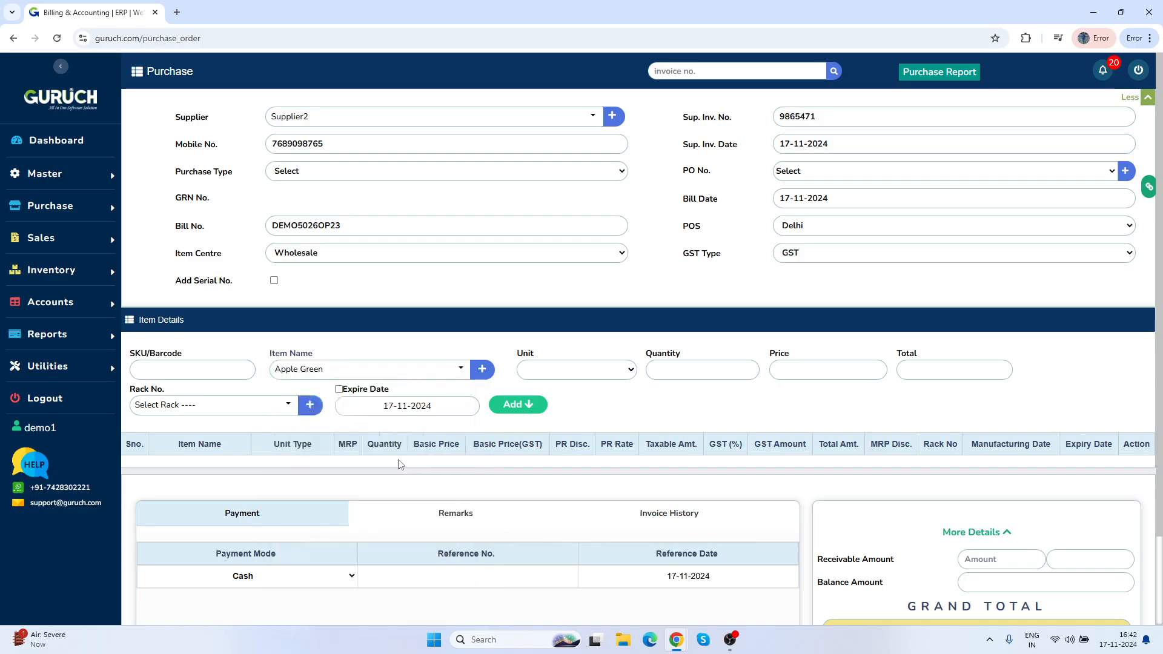
left_click(515, 404)
Step: Add the item Banana Robusta to the purchase's item table
left_click(428, 370)
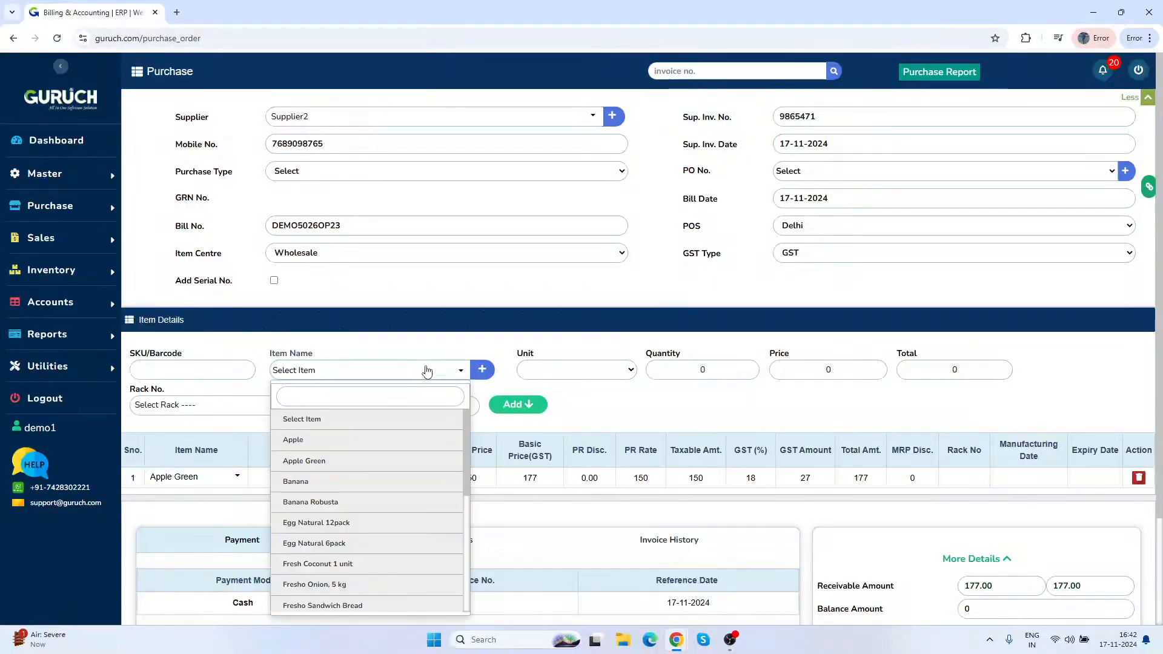
left_click(364, 502)
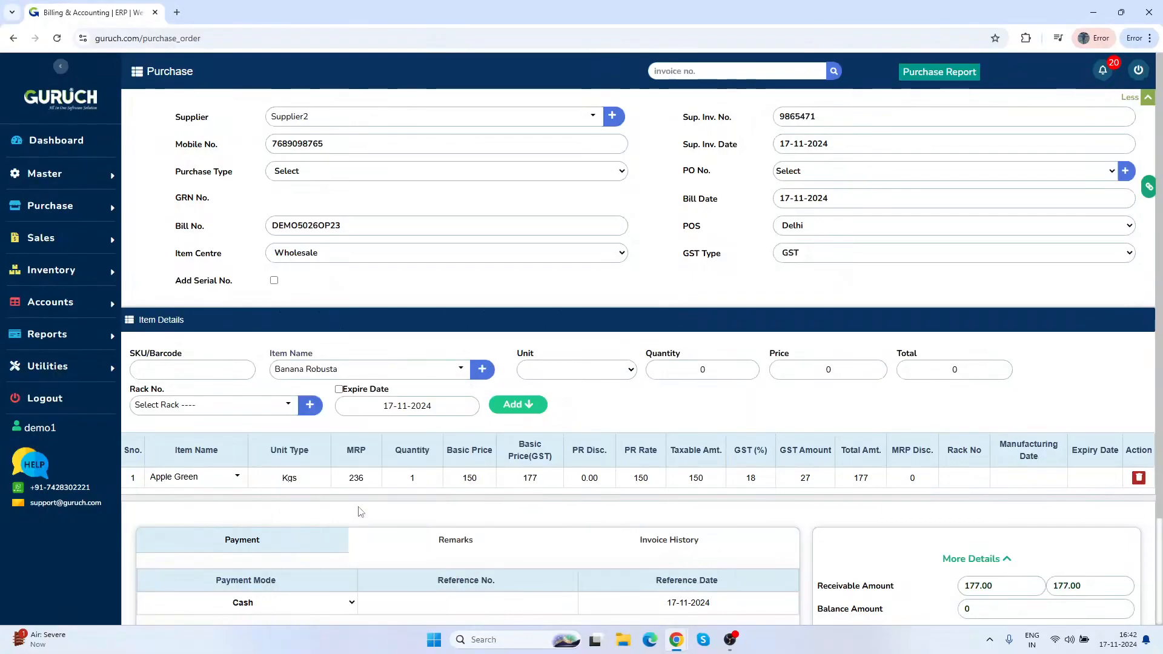
left_click(525, 406)
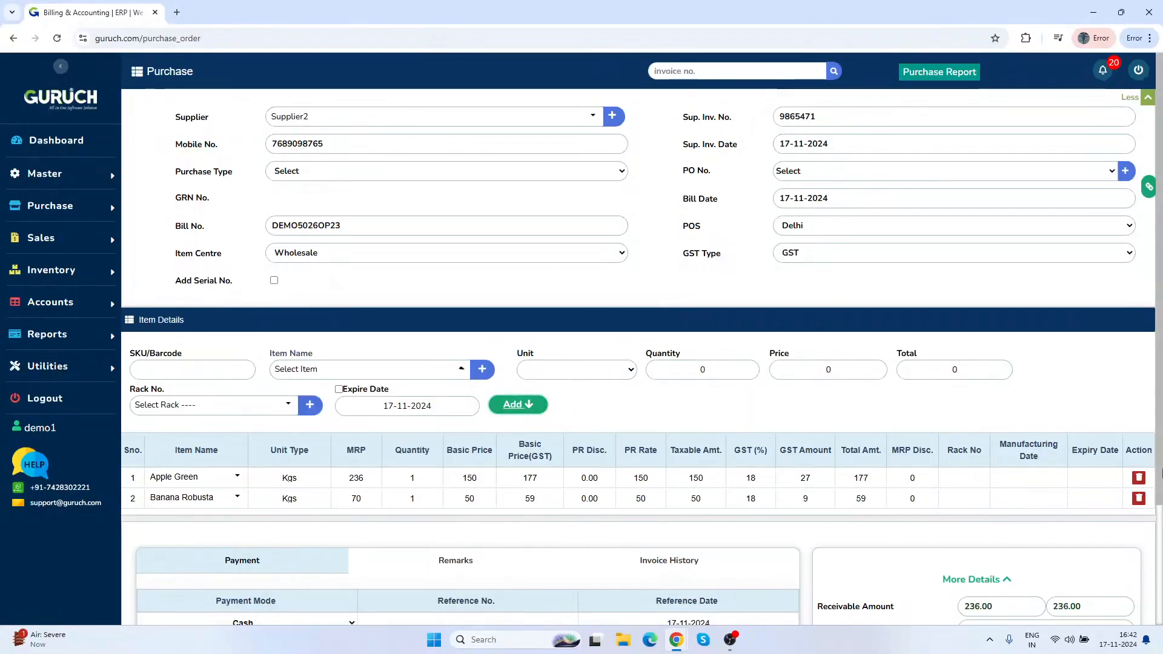
Step: Set the basic price of the Apple Green row to 160, dismissing the FAT/MAWA dialog without submitting it
scroll(1160, 529, "down", 2)
scroll(1160, 529, "down", 1)
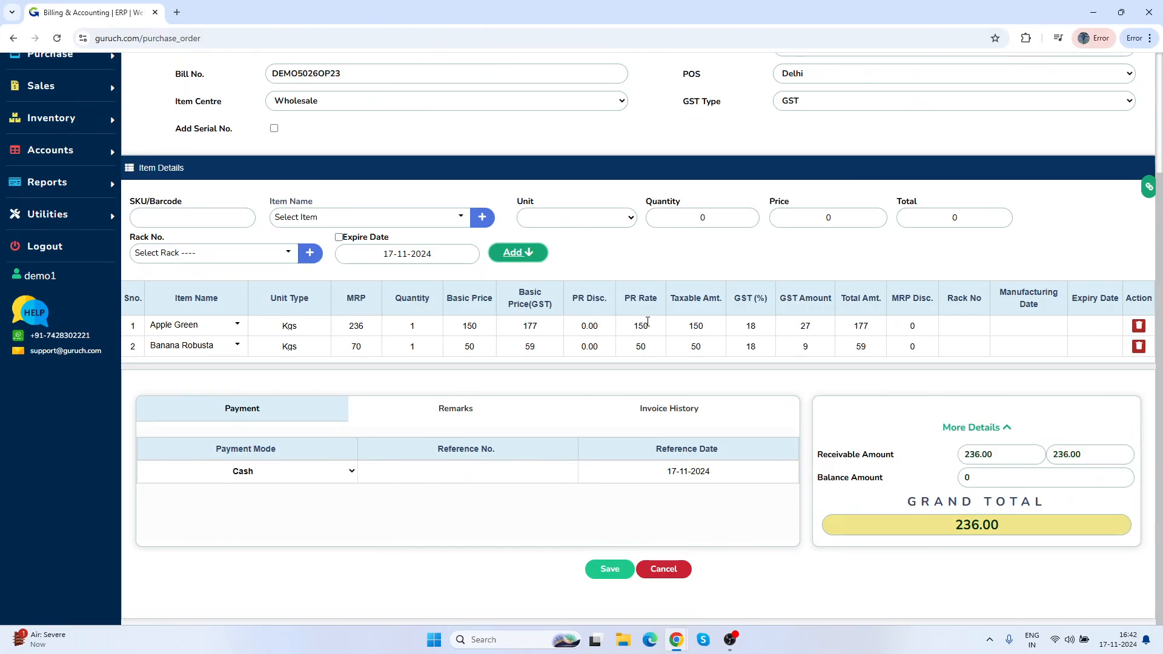
left_click(480, 327)
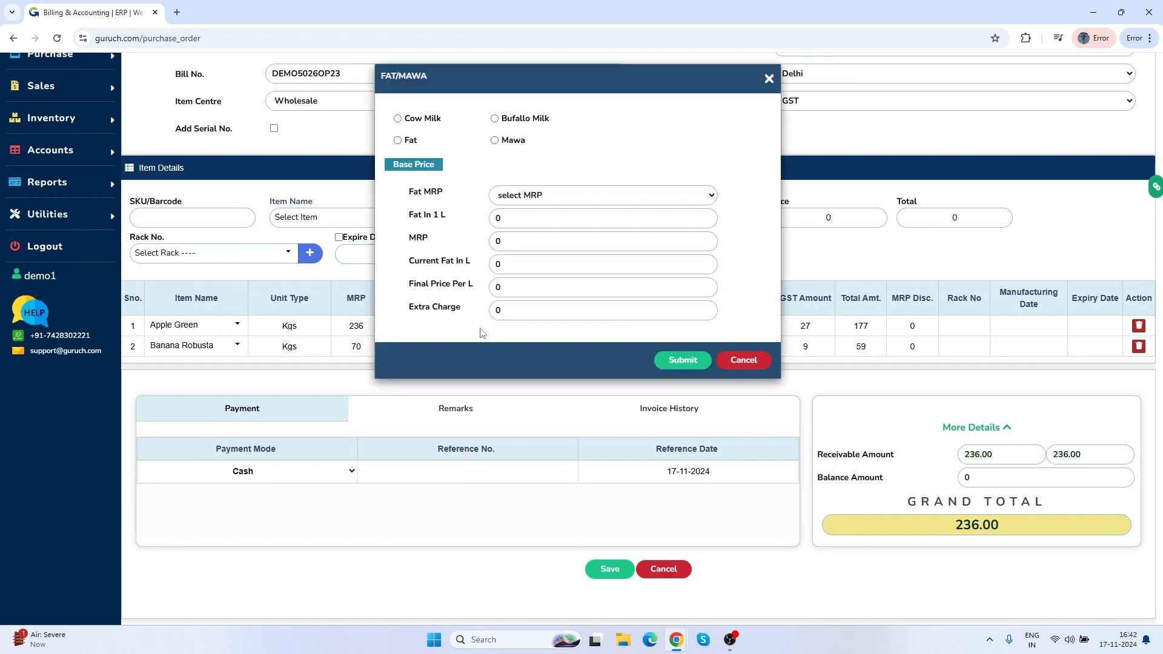
left_click(736, 360)
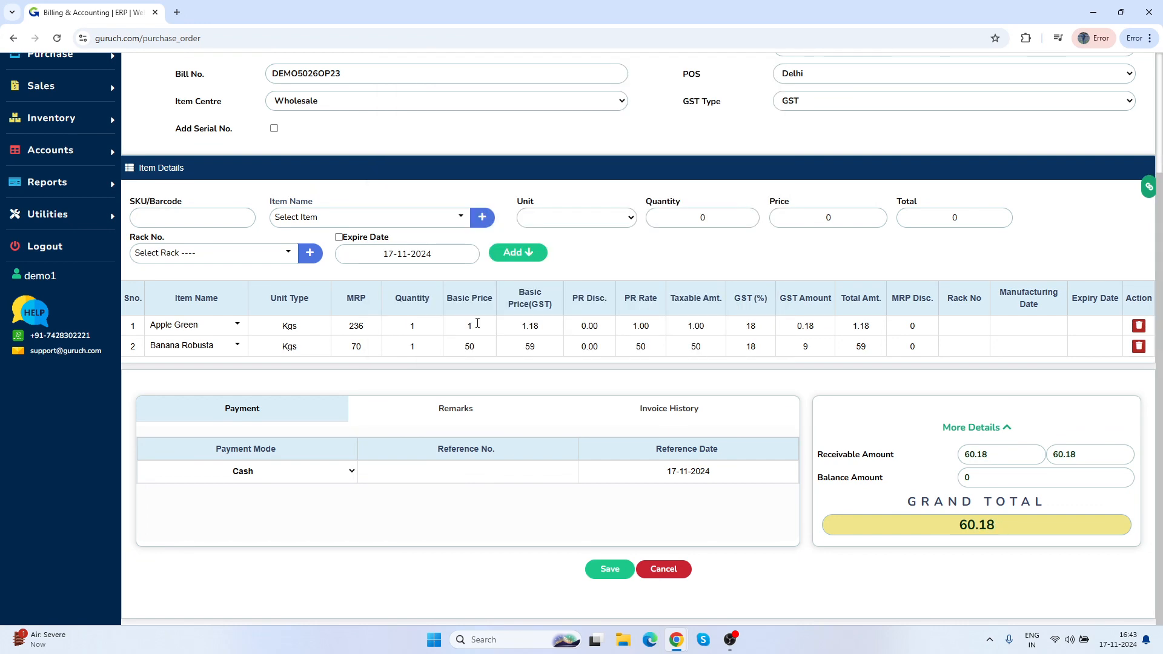
type("160")
left_click(521, 325)
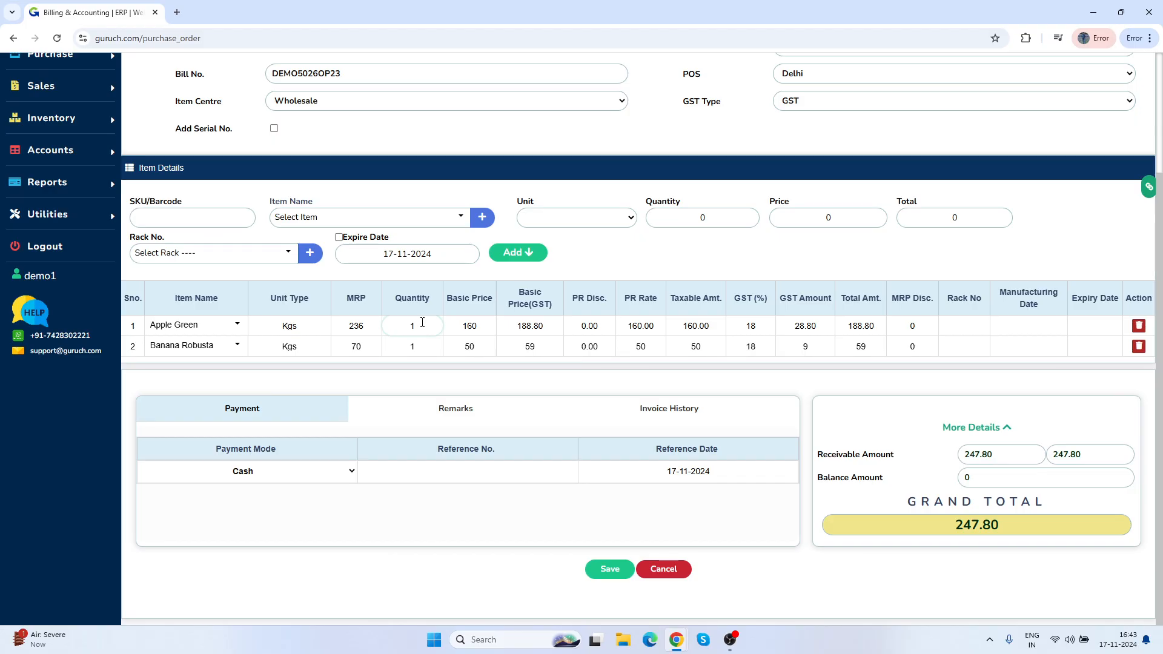
left_click(306, 477)
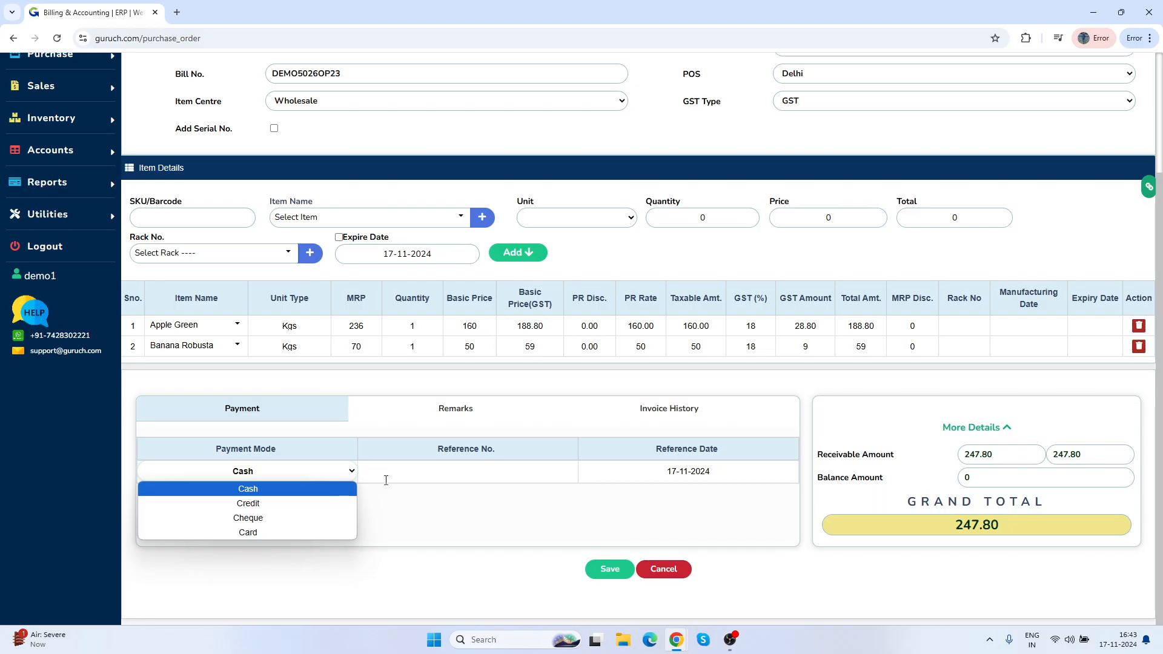
left_click(420, 494)
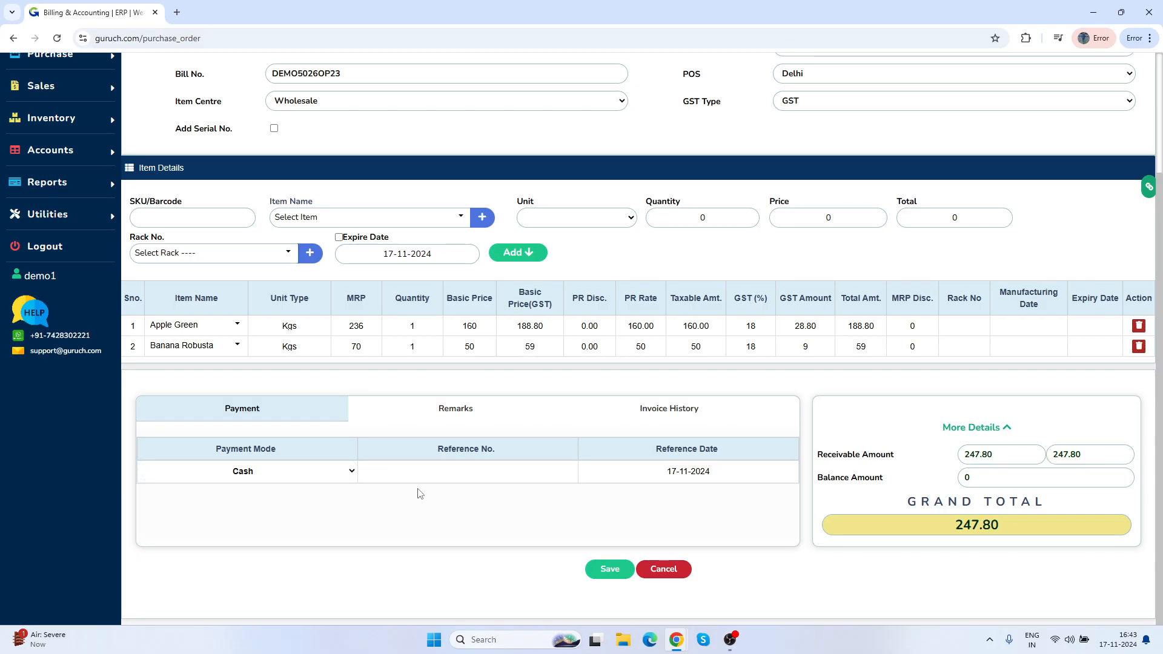
Step: Add insurance charges of 100 to the purchase totals, with the tax rate reset to Select, and close the extra charge details
left_click(973, 428)
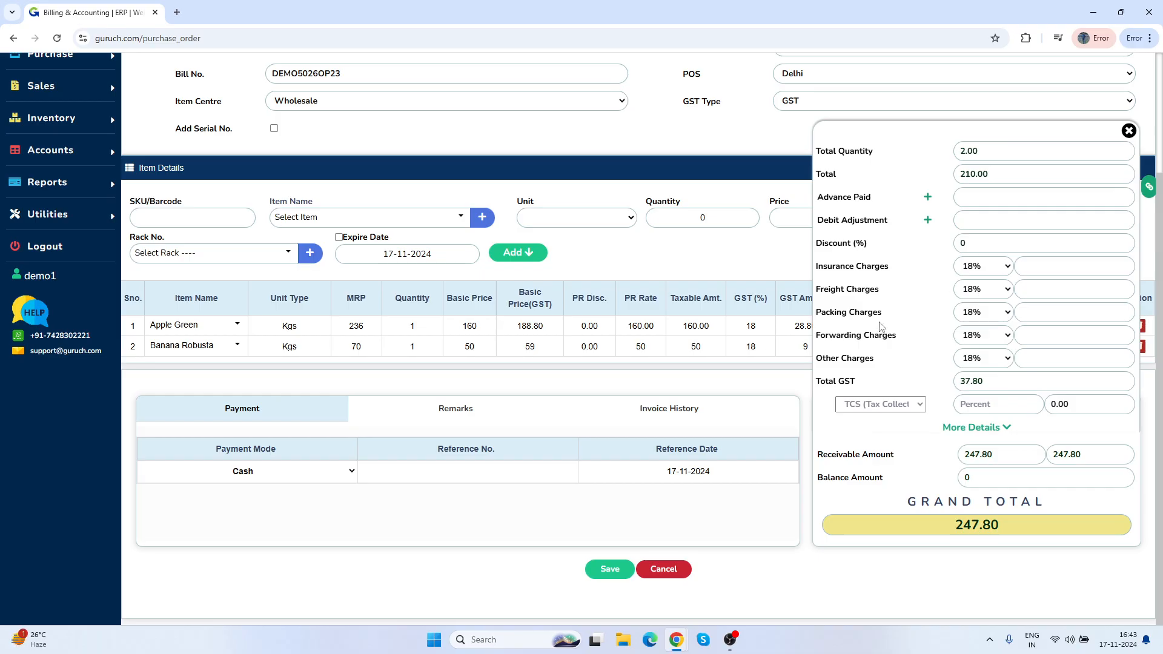
left_click(998, 268)
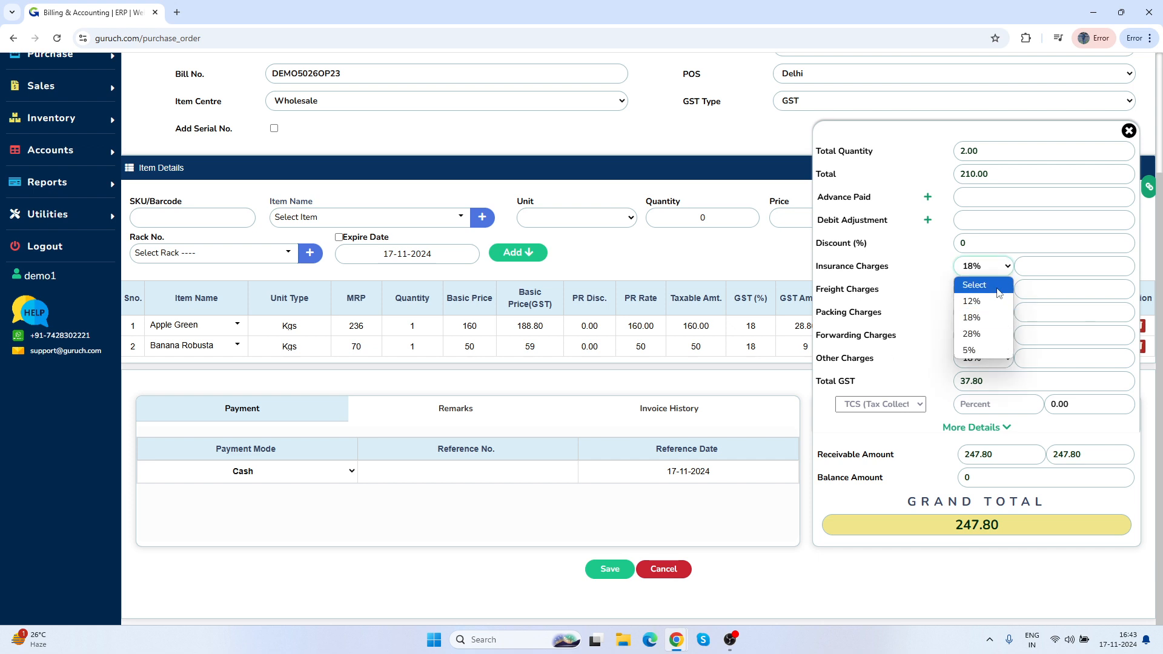
left_click(1055, 271)
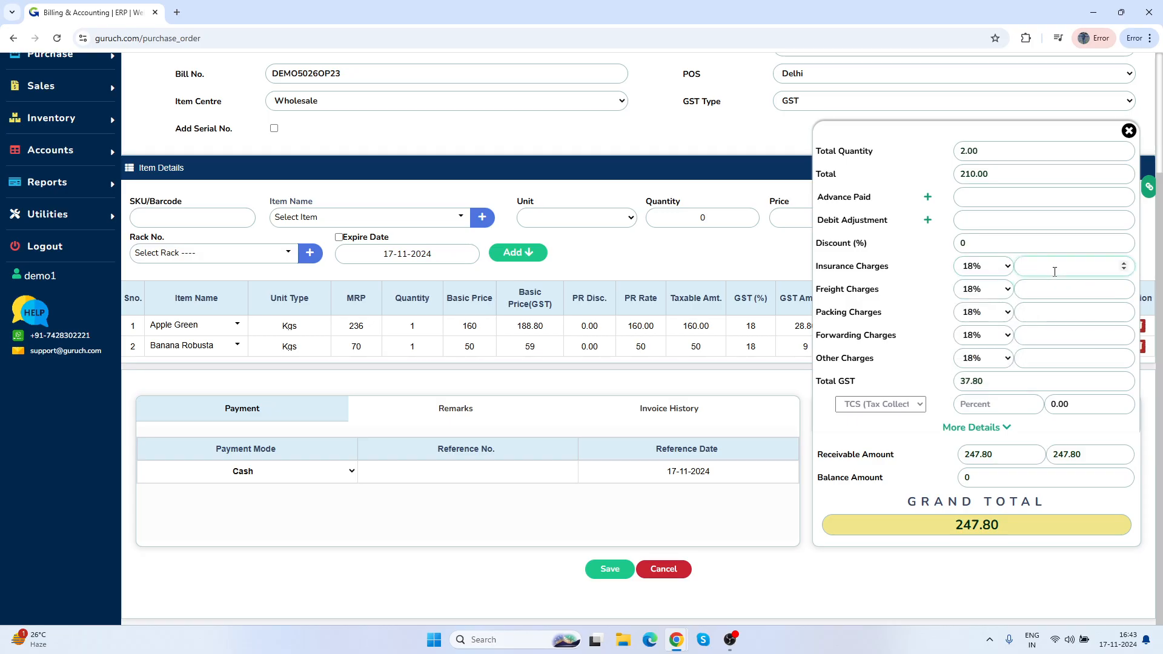
type("100")
left_click(1003, 271)
left_click(981, 290)
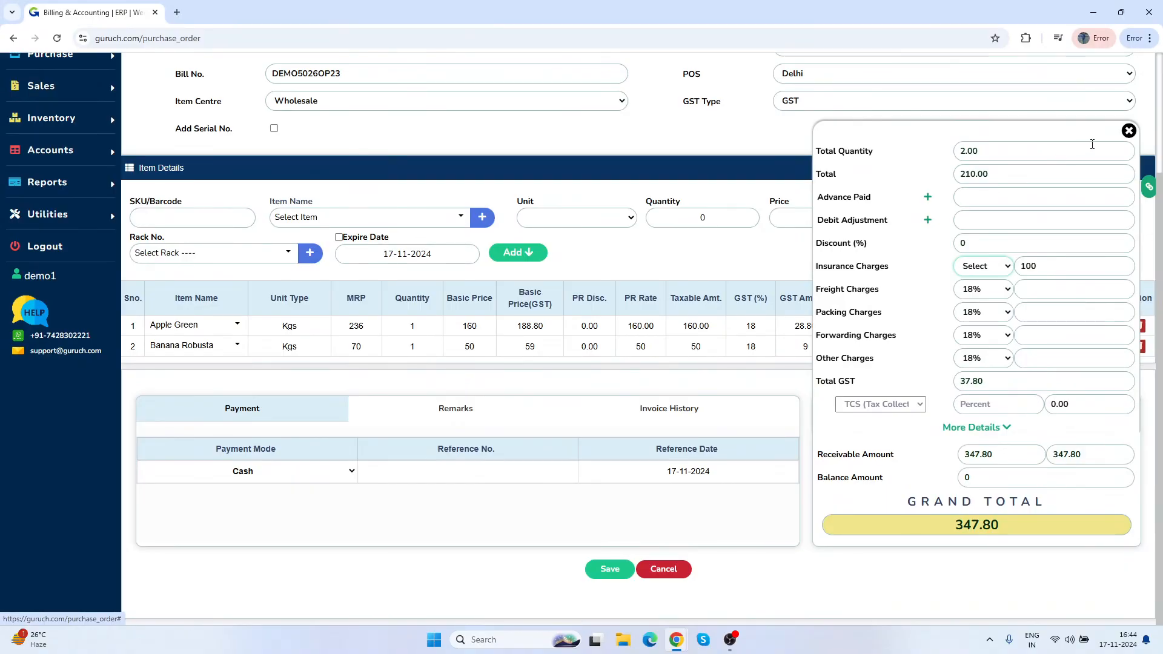
left_click(1128, 130)
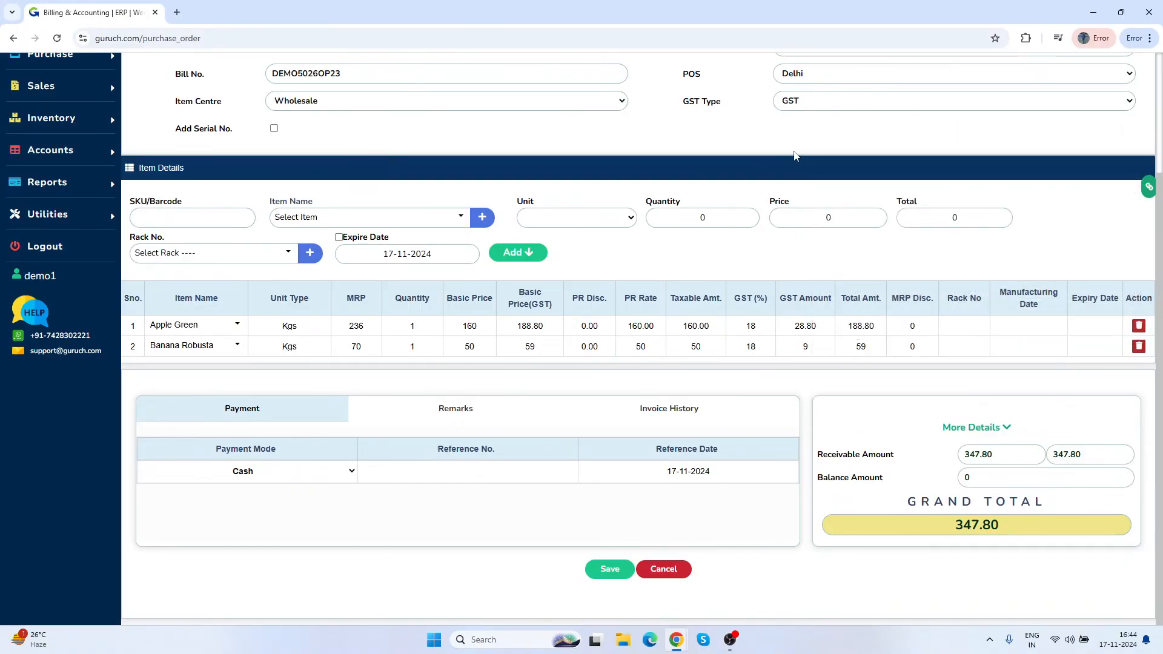
Step: Save the purchase entry and acknowledge the submission
left_click(609, 569)
left_click(626, 409)
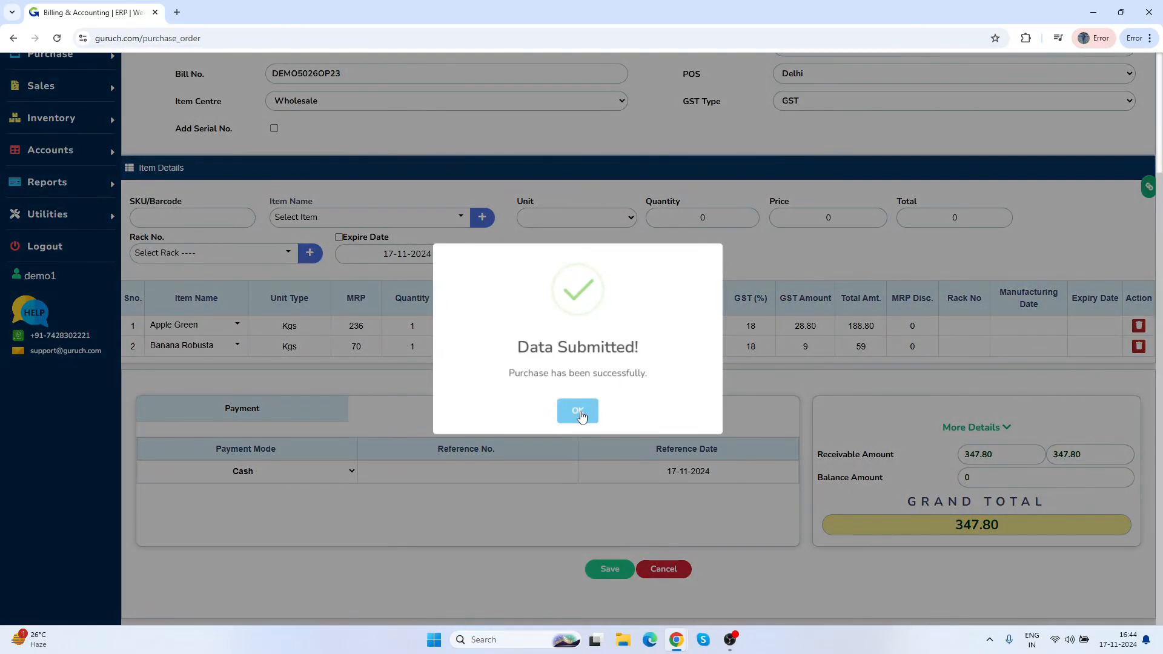
Step: Acknowledge the submitted purchase and return from its printable invoice to a blank purchase form
left_click(579, 412)
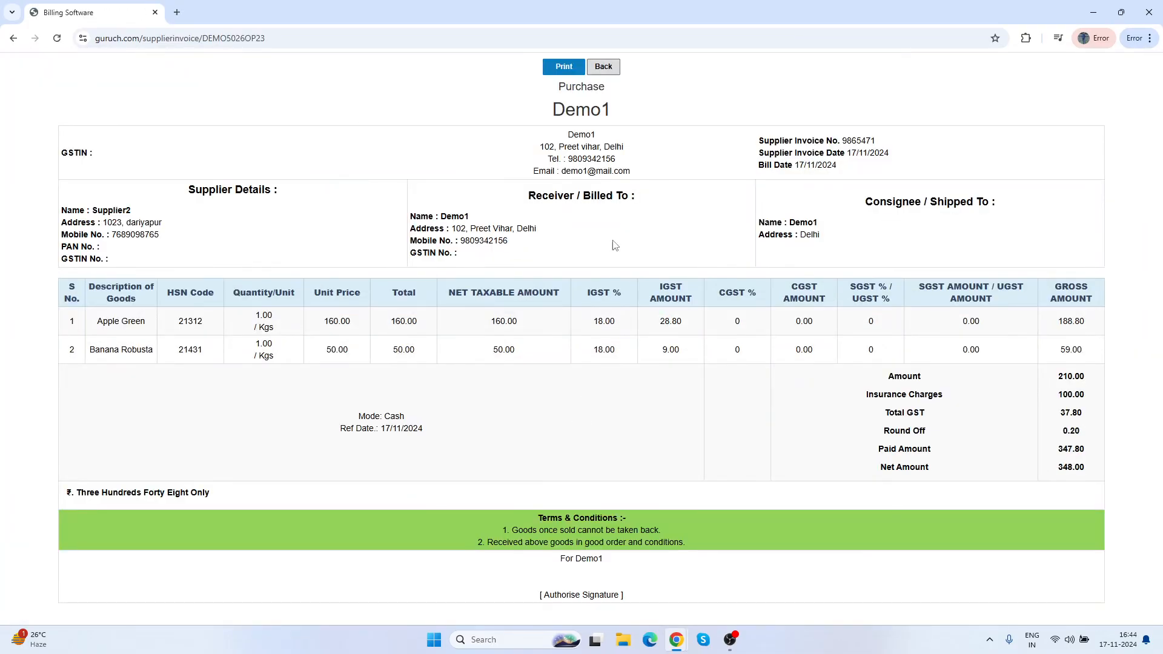
left_click(608, 72)
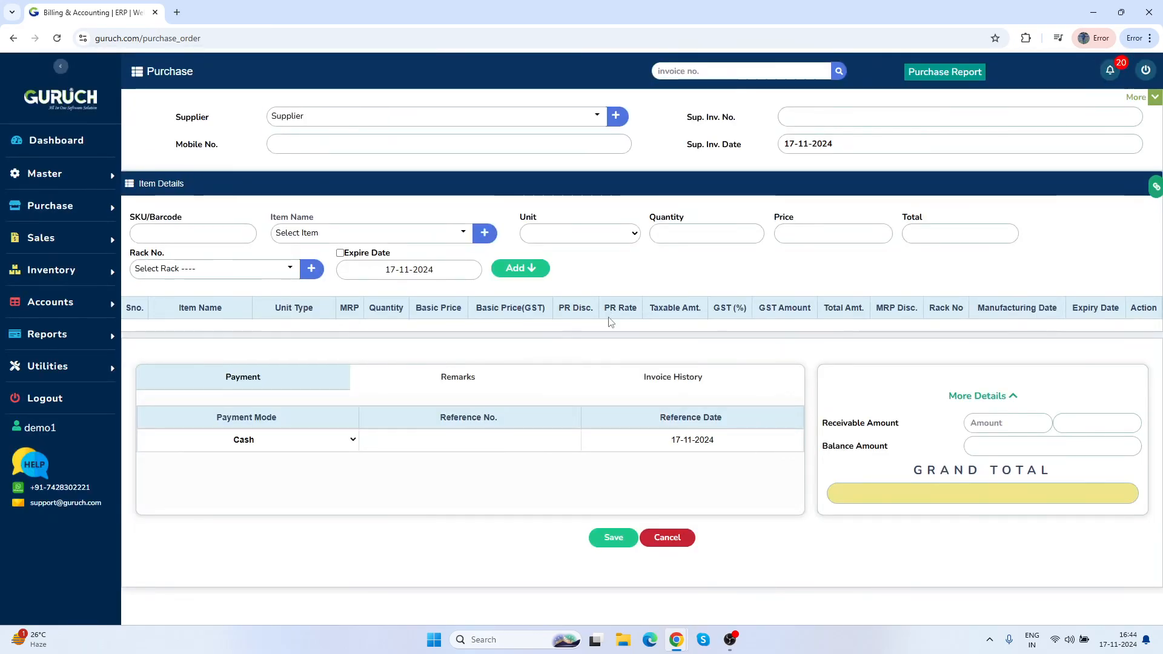
Step: Review the additional header fields of the purchase form and the rack number, manufacturing date and expiry date columns of the item table
left_click(1155, 97)
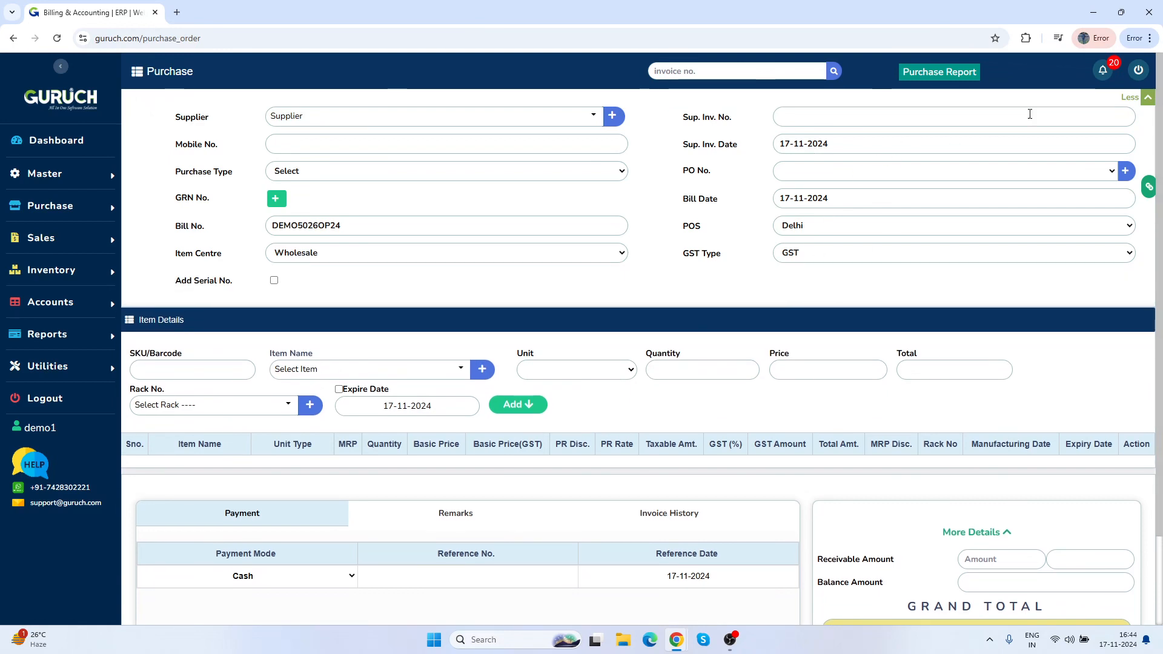
left_click(1149, 98)
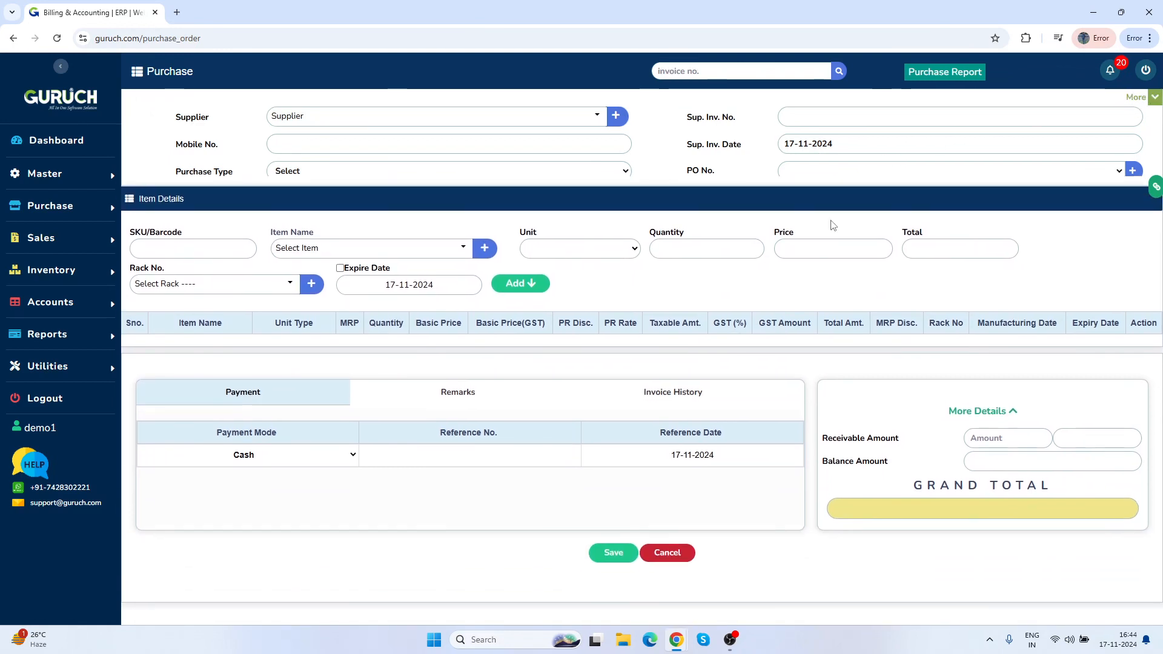
triple_click(942, 311)
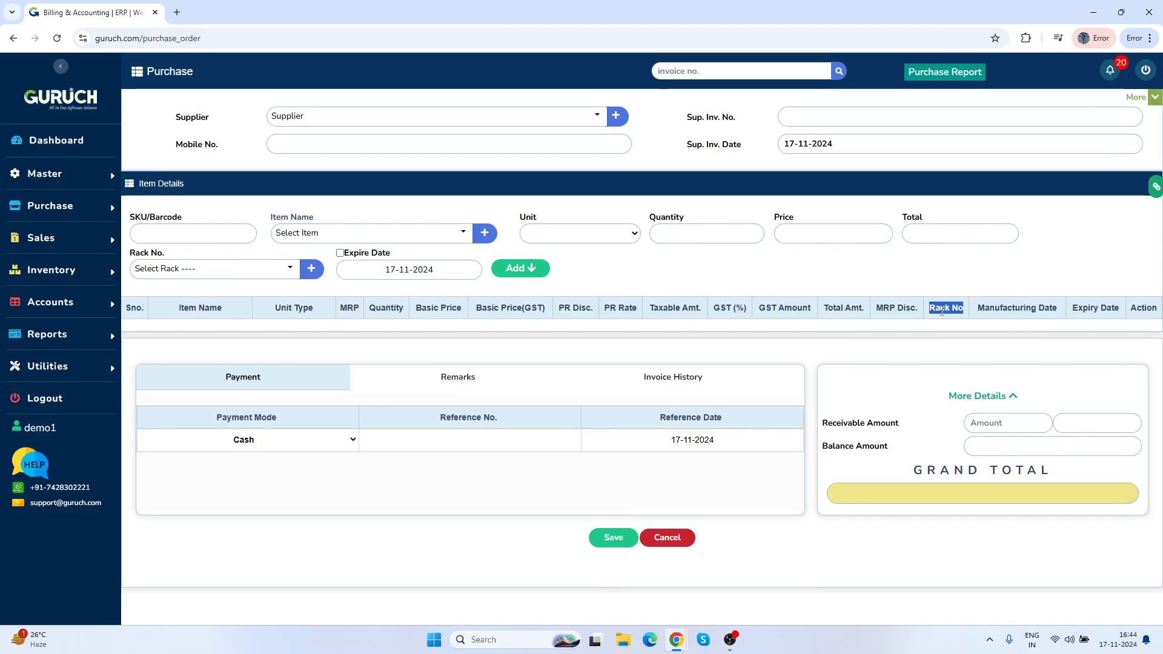
triple_click(1013, 307)
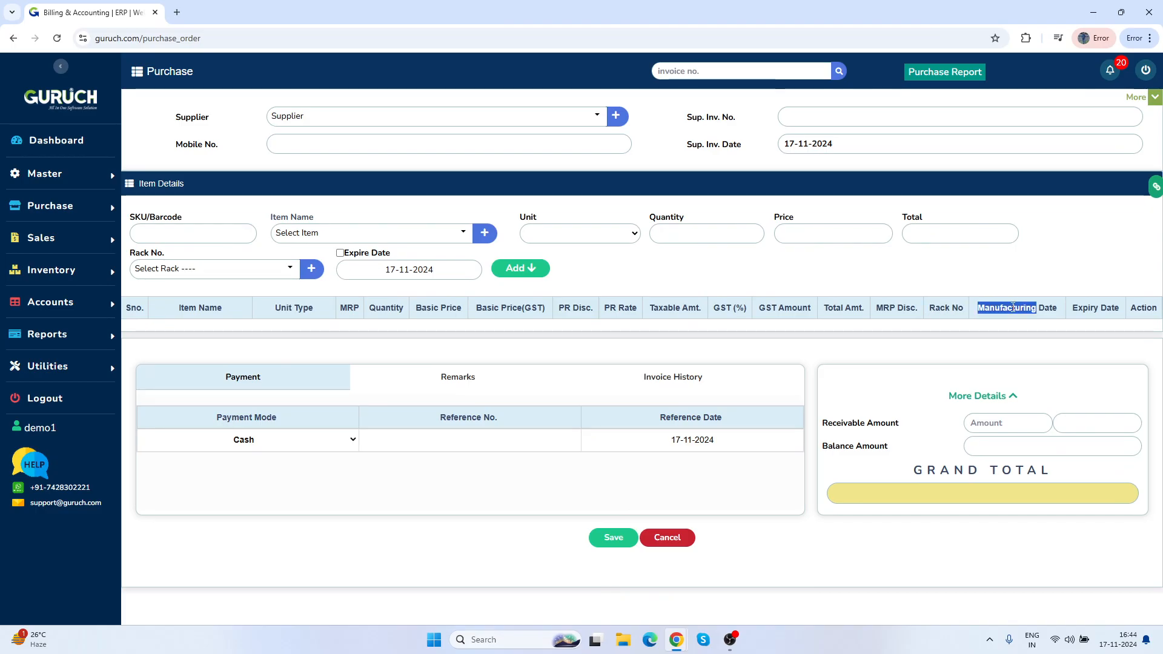
triple_click(1087, 307)
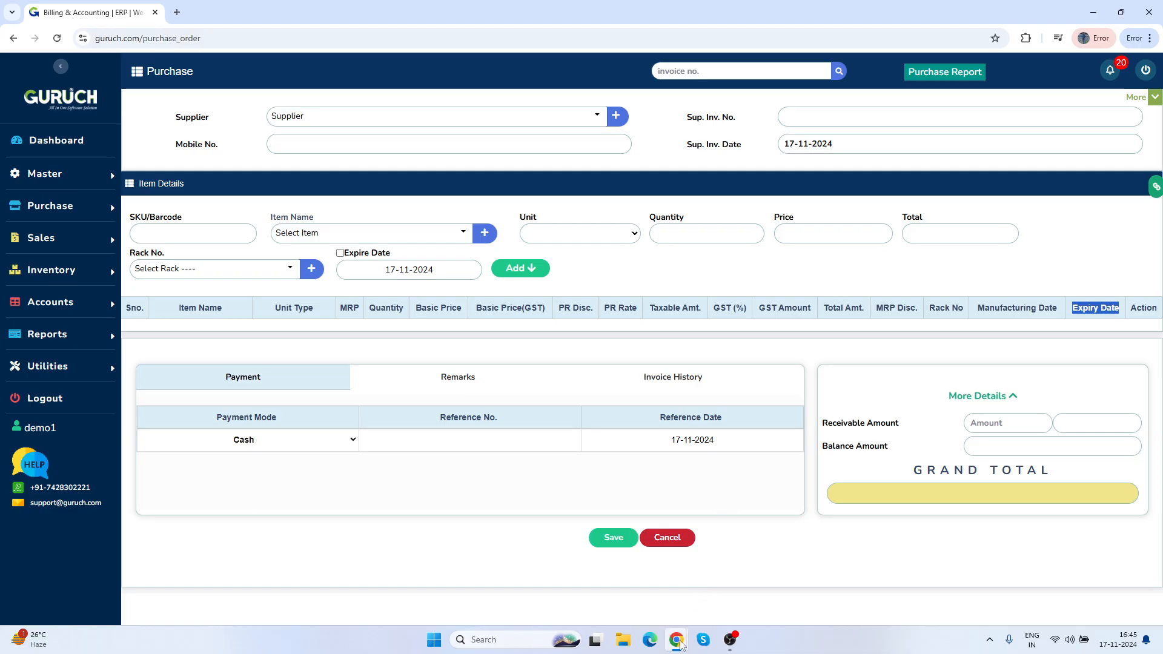
Step: In the admin browser window, disable Manufacturing Date and Expire Date in the purchase display settings for Demo1 and save
mouse_move(678, 643)
left_click(745, 554)
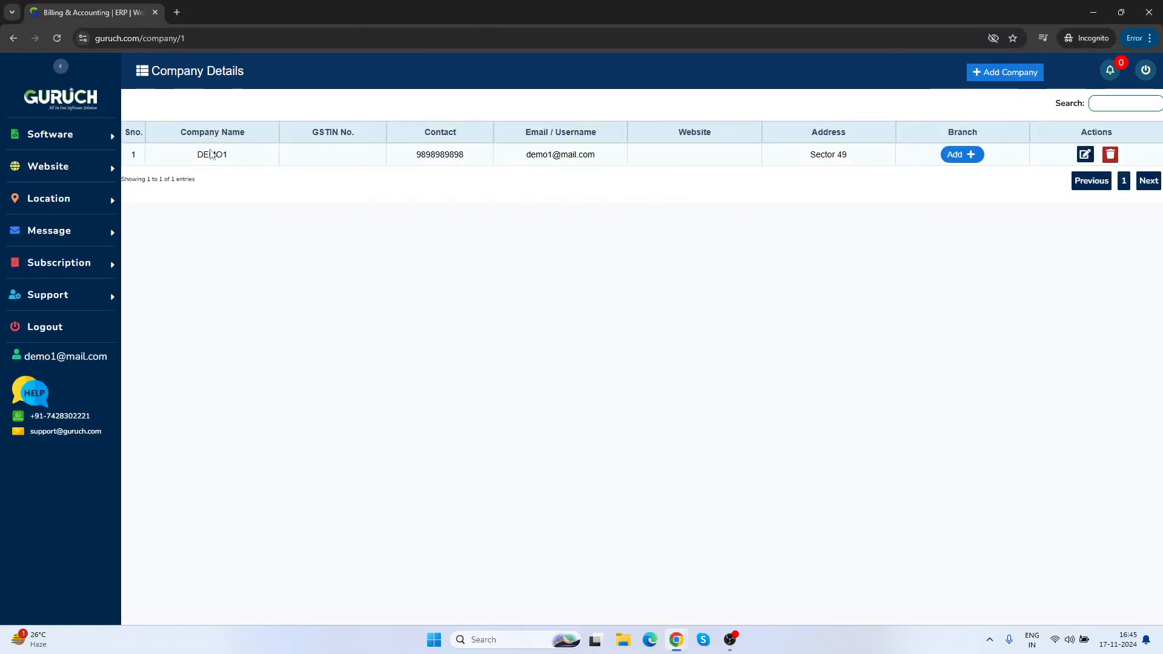
mouse_move(63, 141)
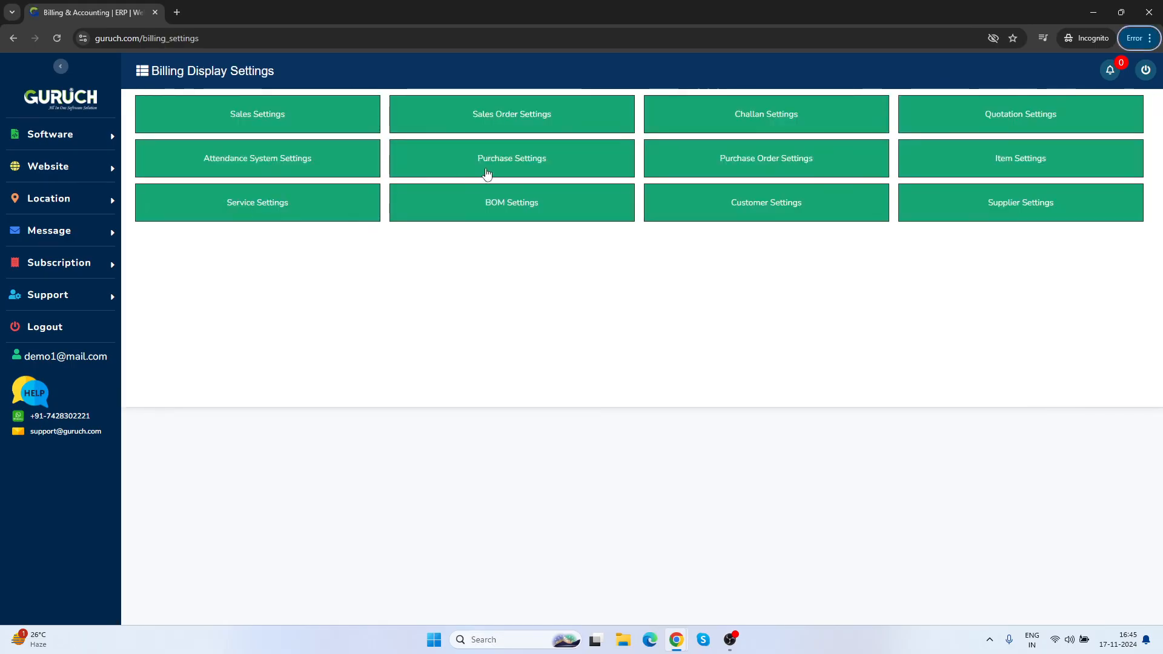
left_click(495, 161)
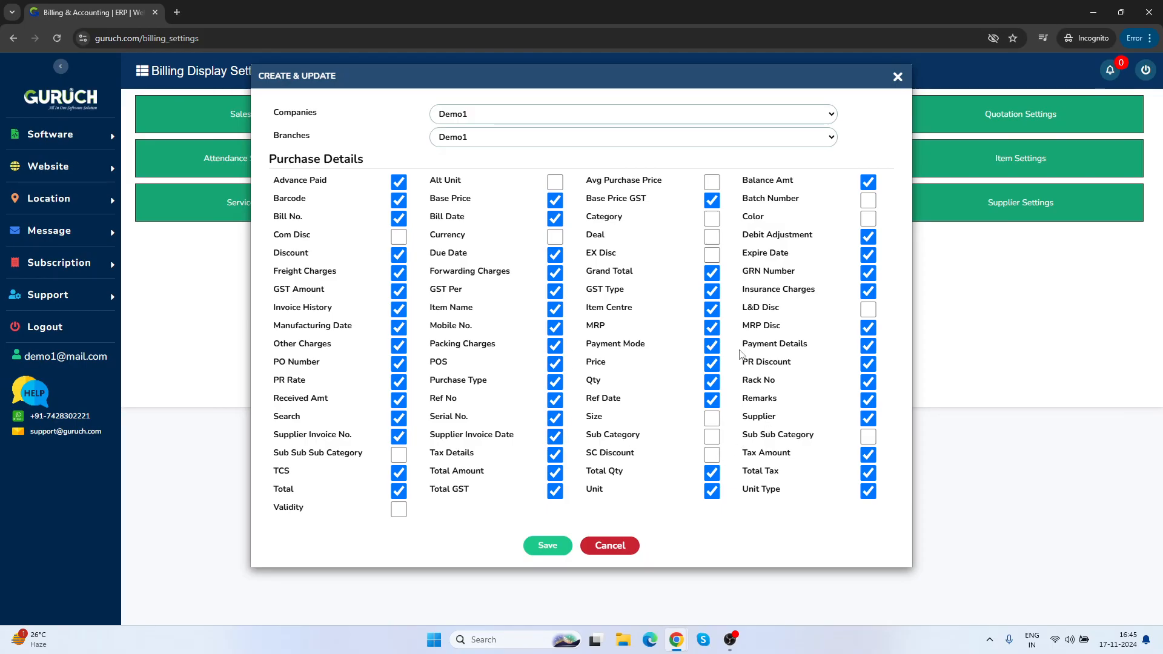
left_click(406, 333)
left_click(868, 256)
left_click(547, 553)
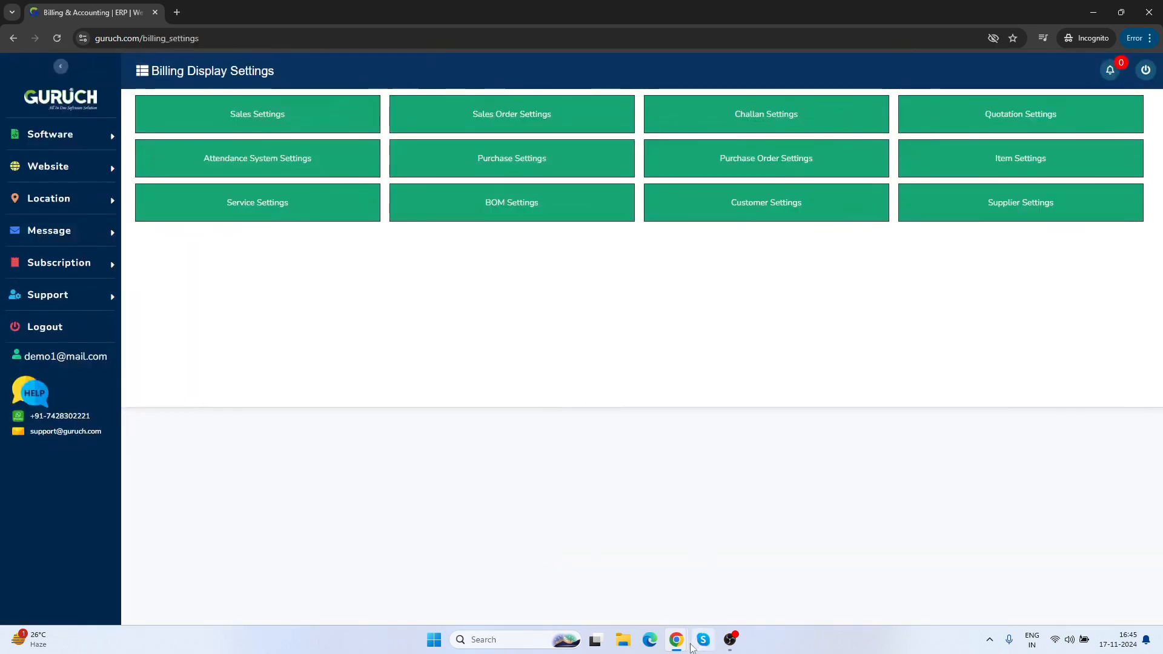
Step: Return to the purchase entry window and reload the form to apply the changed date column settings
mouse_move(692, 647)
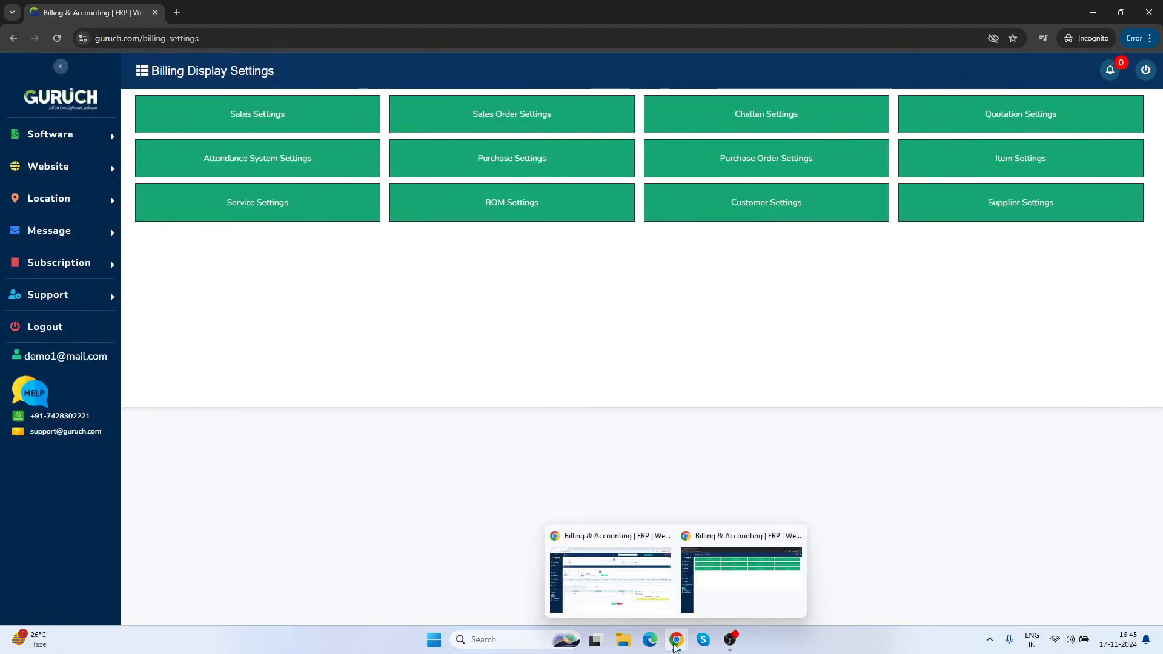
left_click(636, 582)
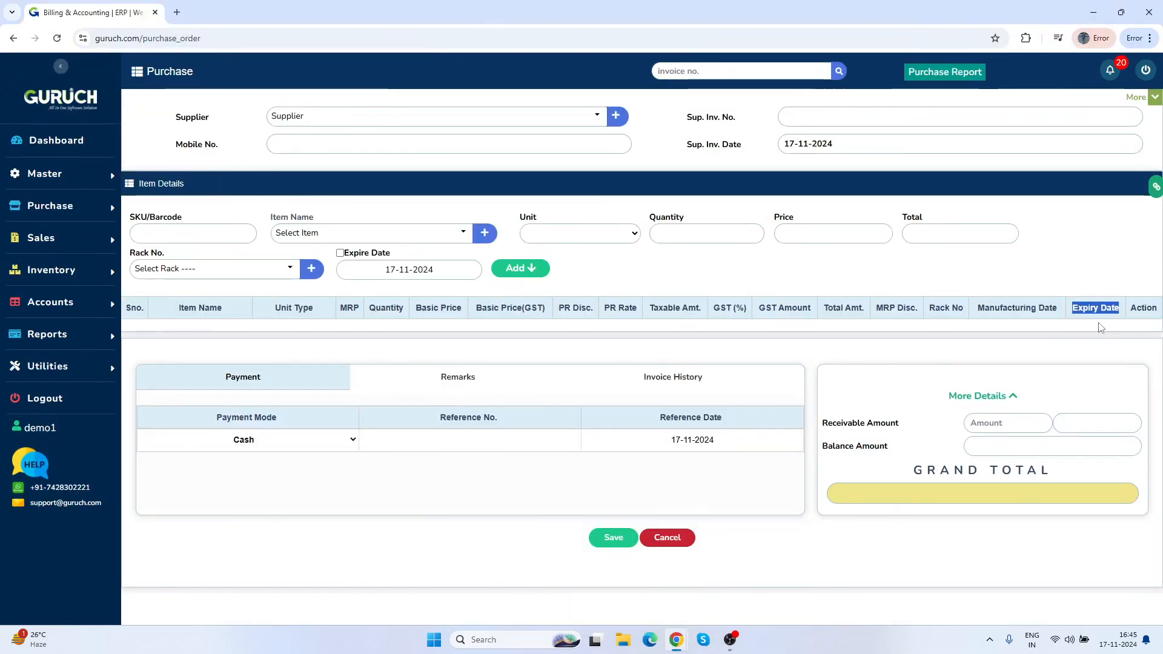
left_click_drag(977, 308, 1070, 312)
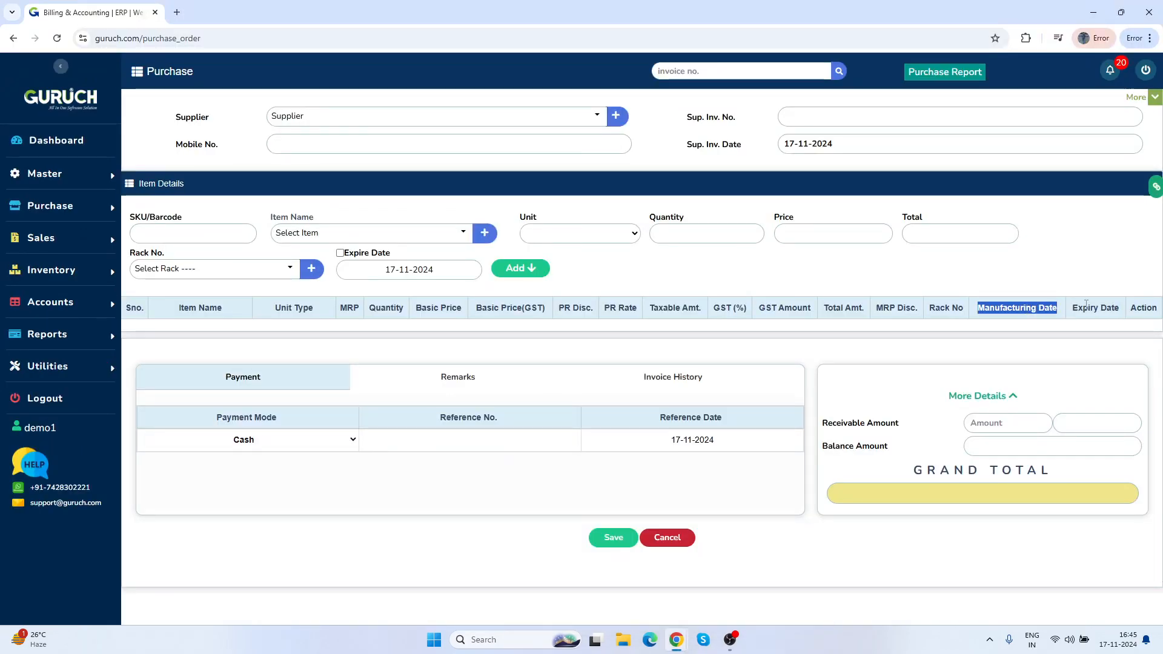
triple_click(1086, 307)
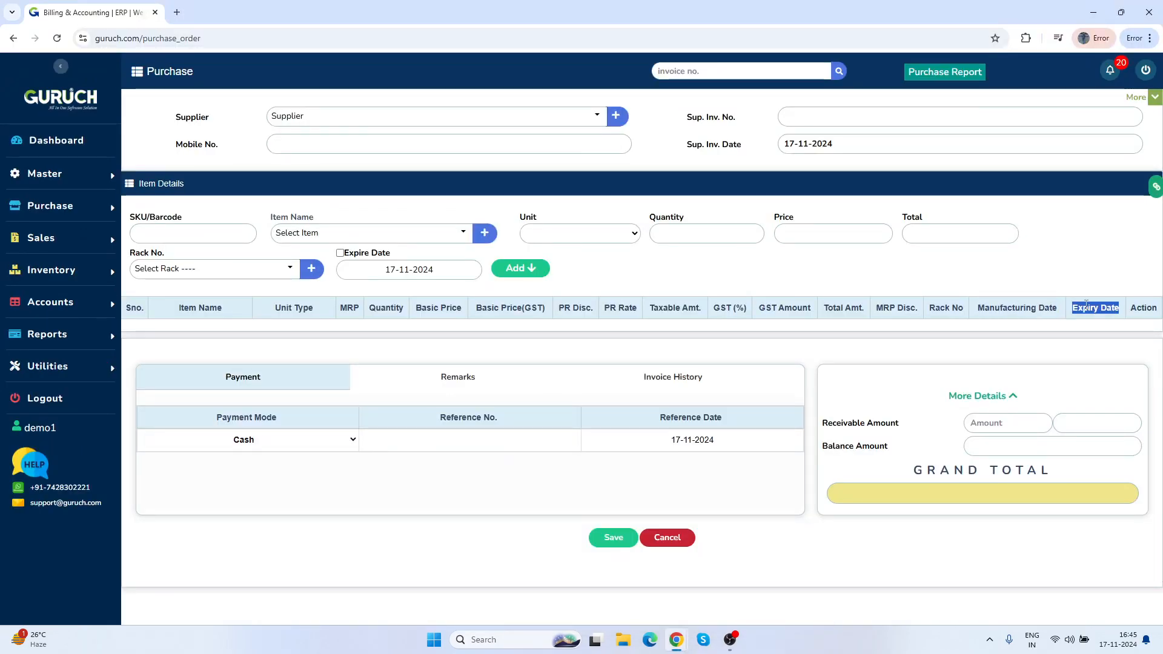
left_click(62, 44)
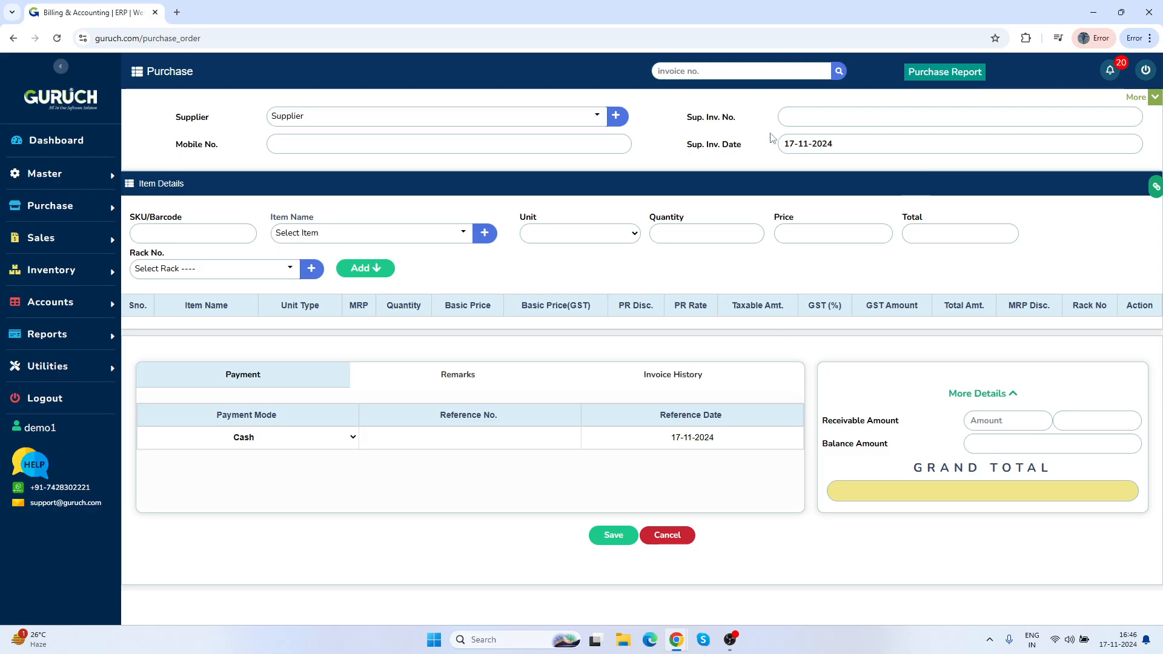
Step: In the admin browser window, enable the Currency field in the purchase display settings for Demo1 and save
mouse_move(676, 639)
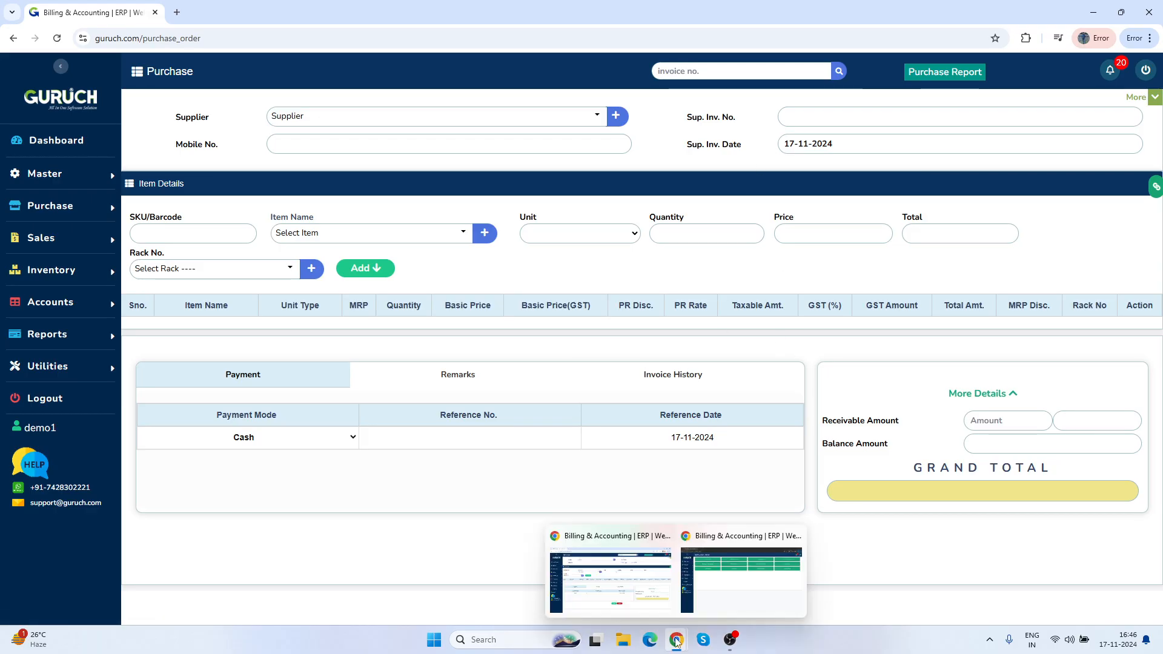
left_click(724, 598)
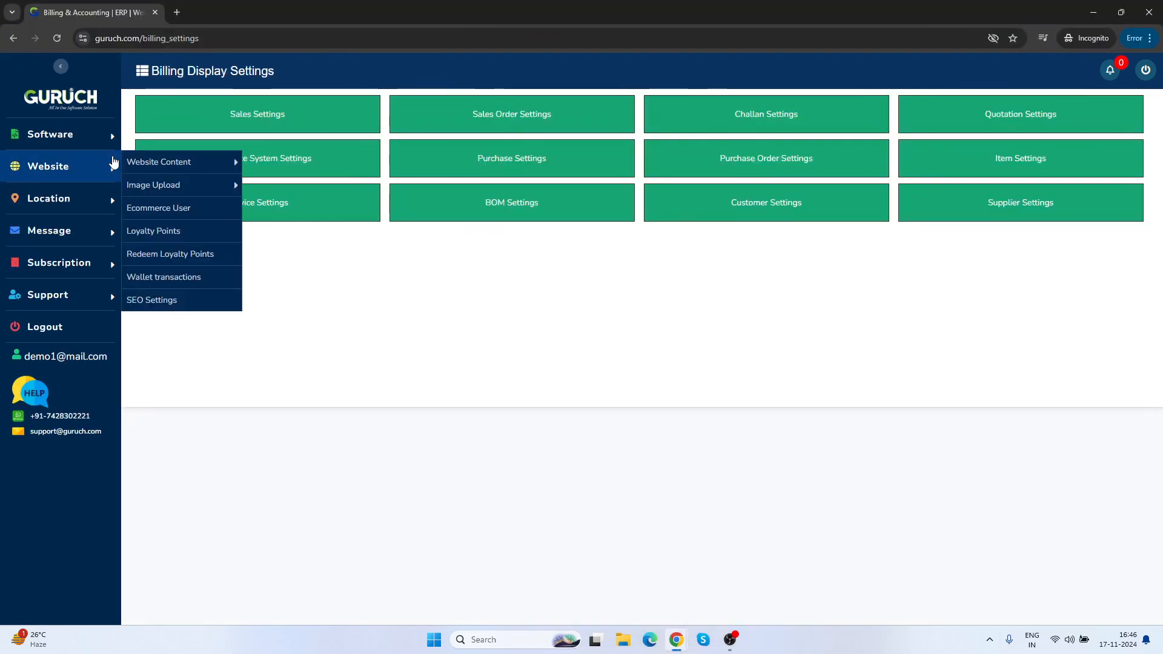
mouse_move(111, 147)
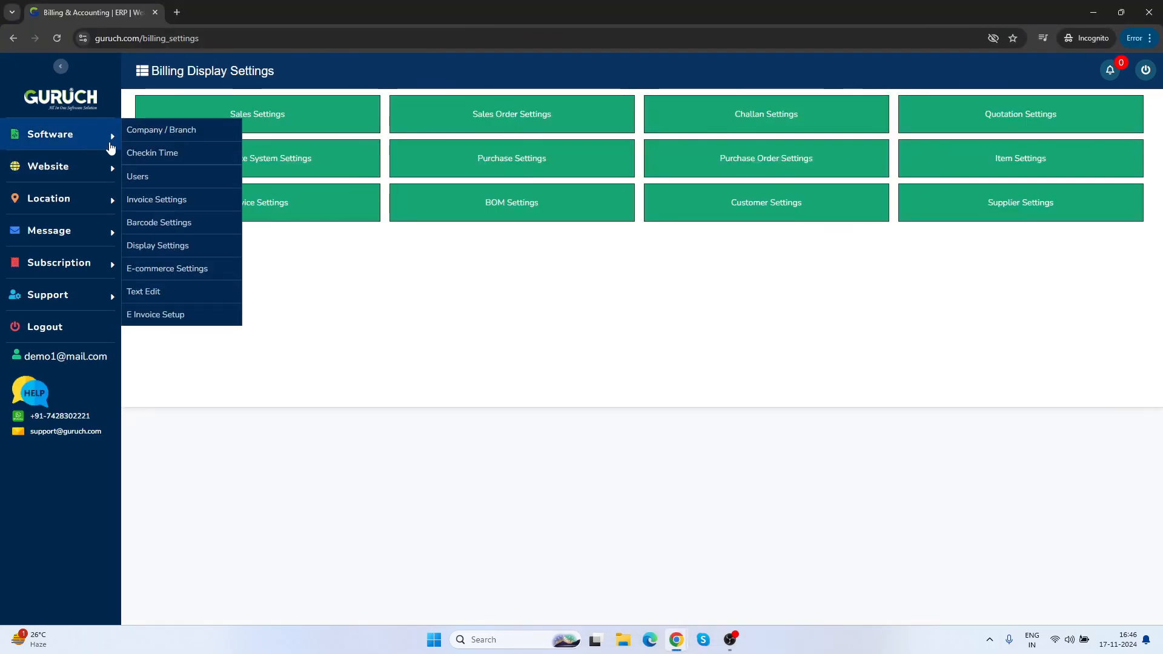
left_click(476, 159)
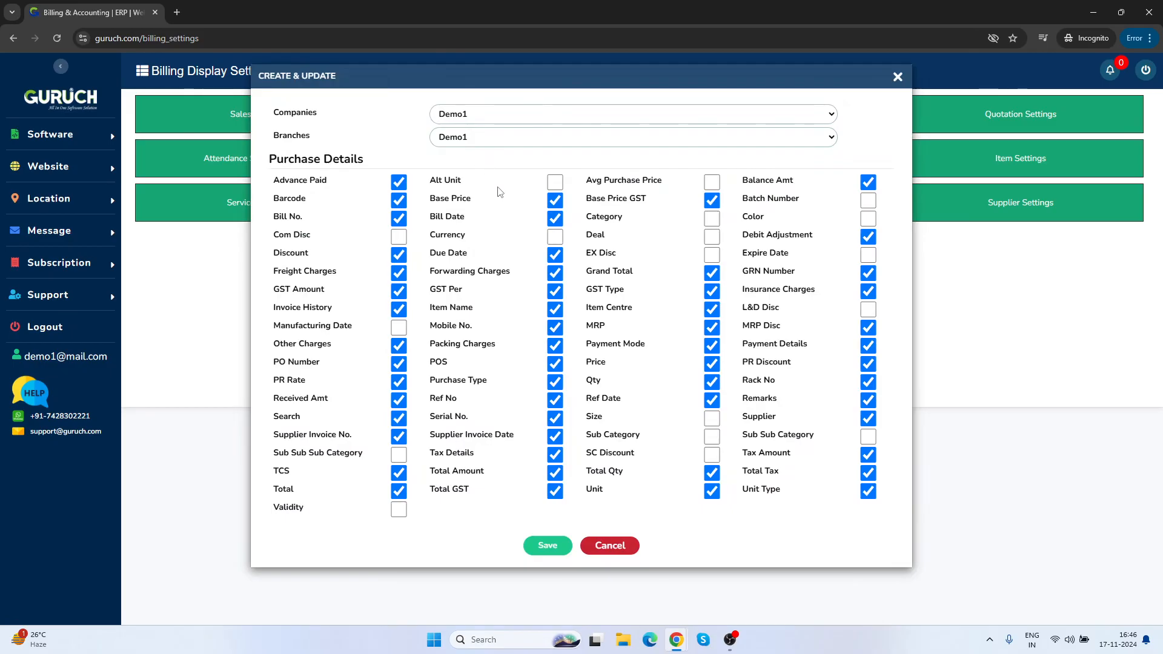
left_click(556, 237)
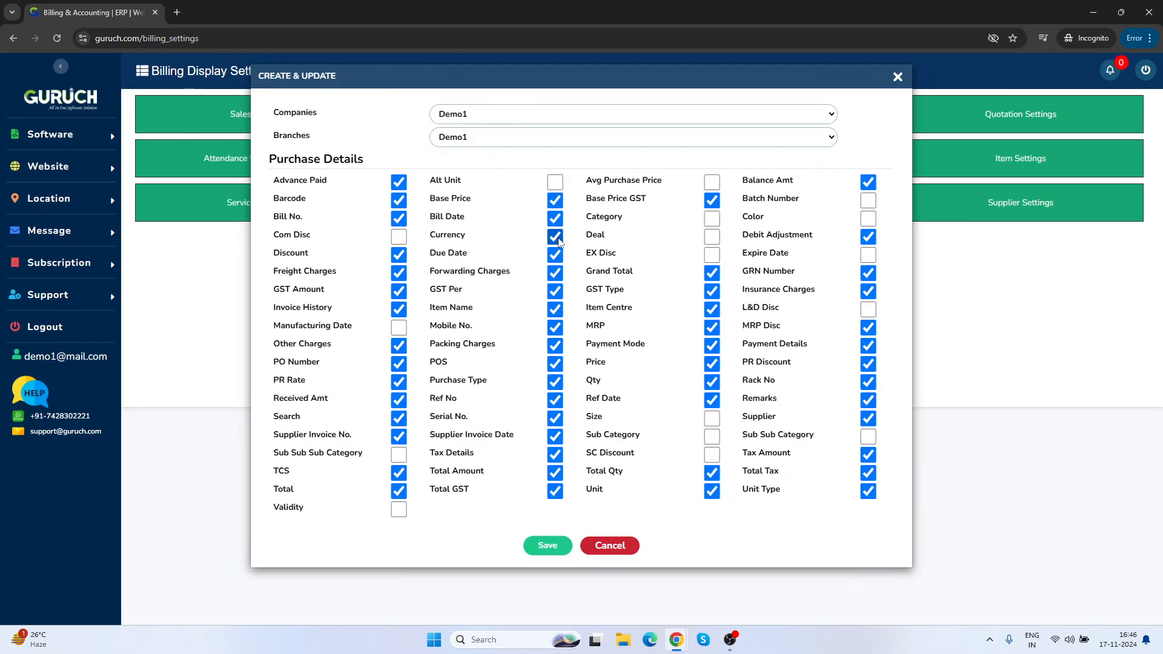
left_click(549, 548)
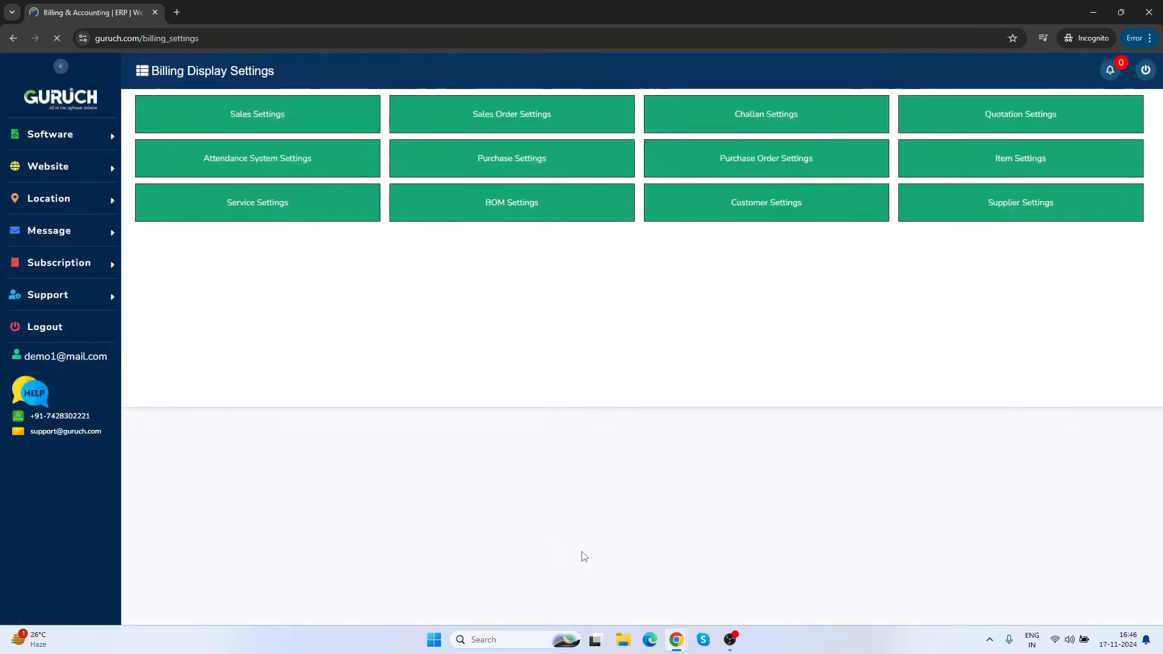
Step: Switch back to the purchase entry window and reload the form to load the Currency field
mouse_move(677, 639)
left_click(639, 585)
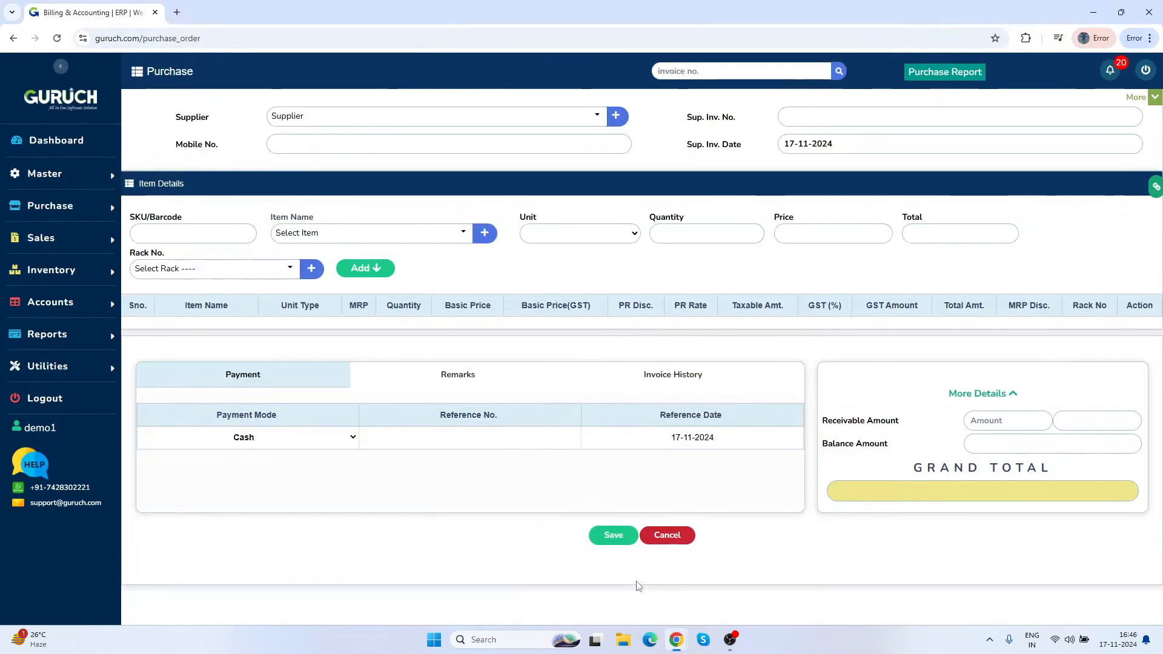
left_click(58, 40)
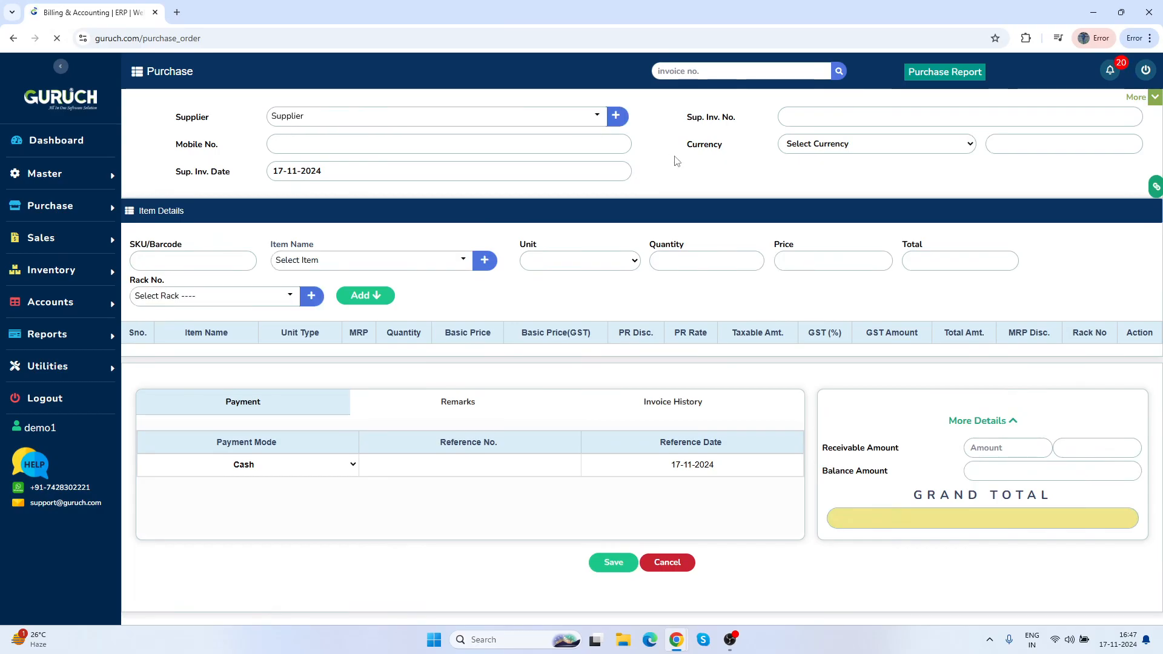
Step: Select Supplier2 as the purchase's supplier and set the currency to USD
left_click(834, 148)
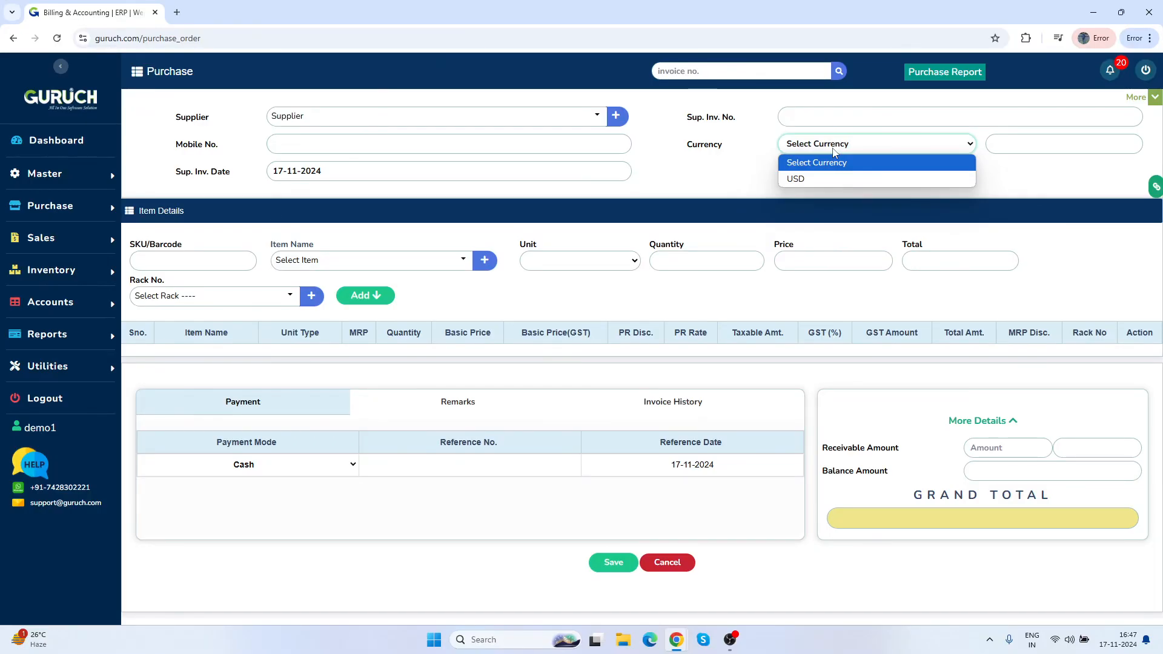
left_click(827, 180)
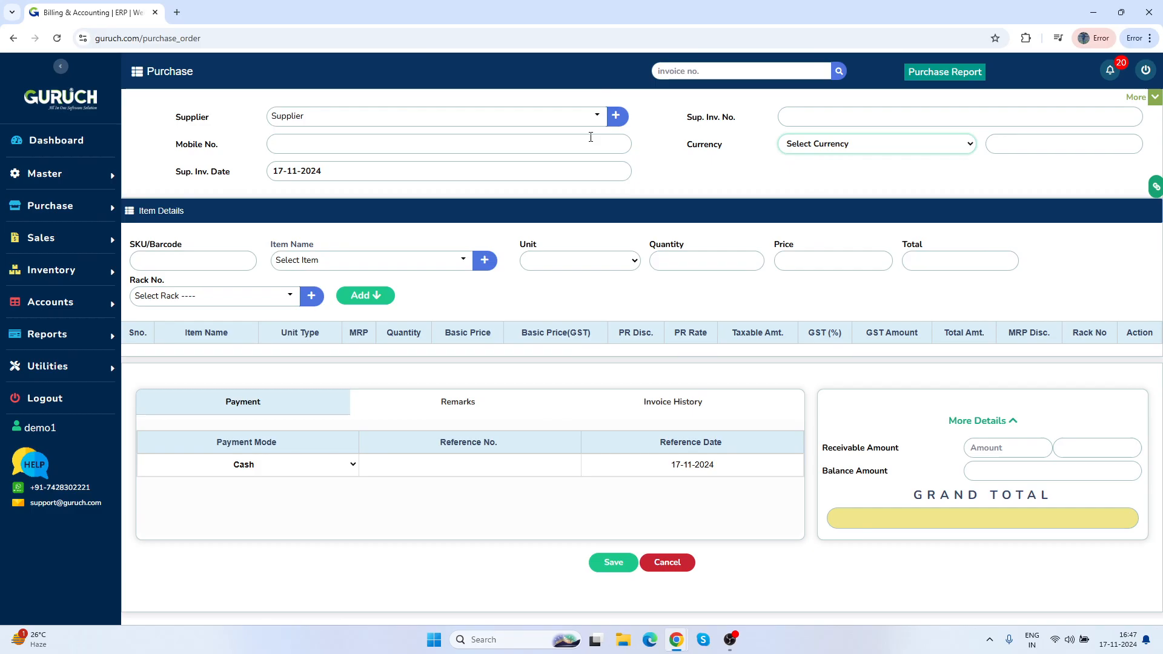
left_click(547, 124)
left_click(490, 208)
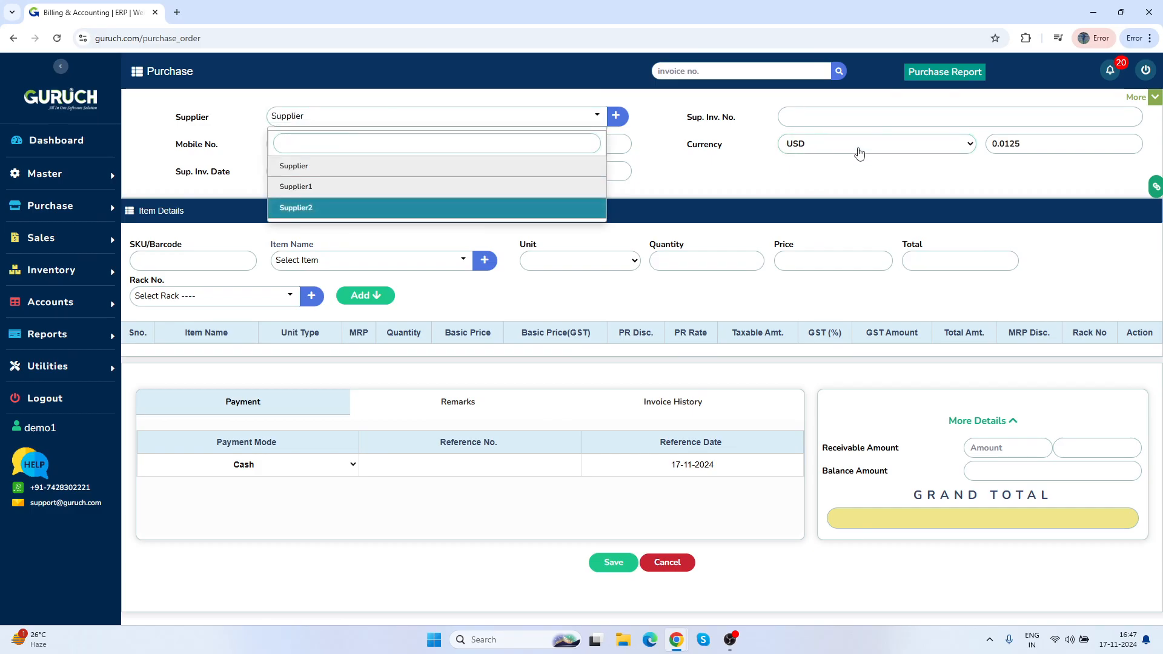
left_click(861, 153)
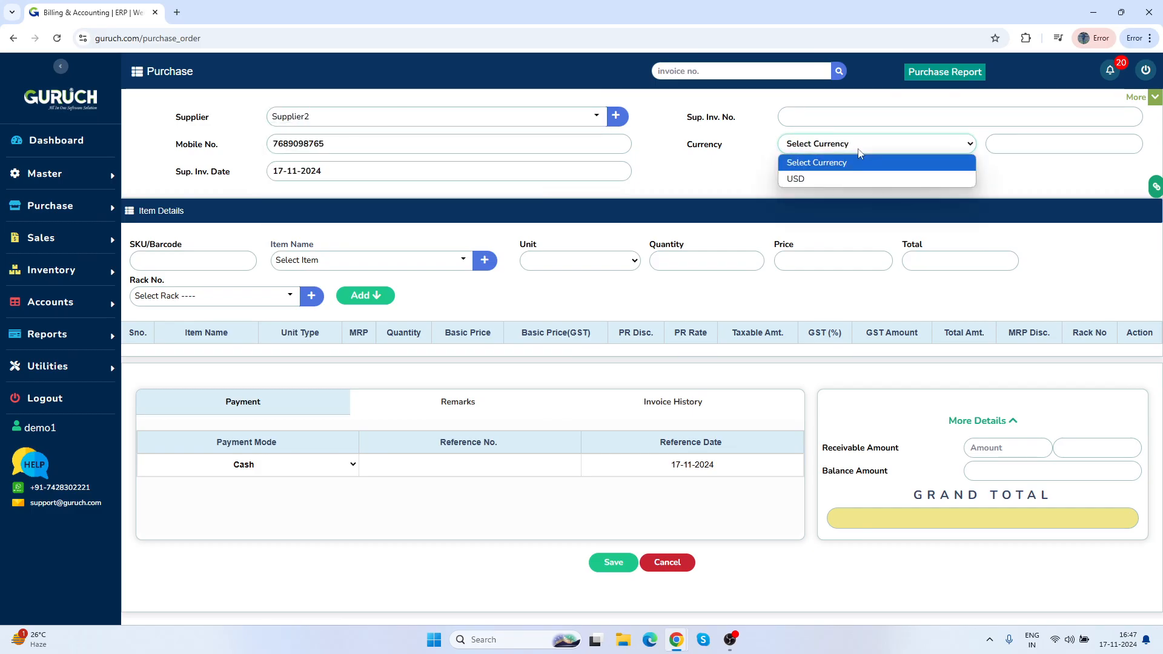
left_click(853, 177)
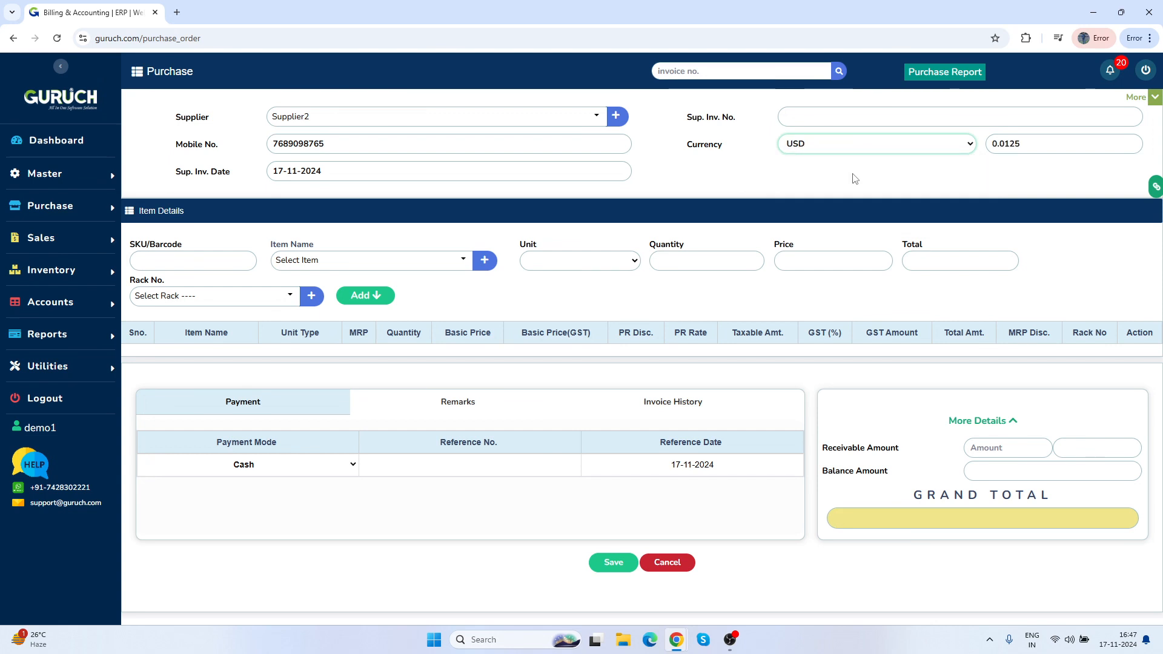
Step: Expand the additional purchase details, enable Add Serial No. and reset the currency to Select Currency
left_click(1138, 97)
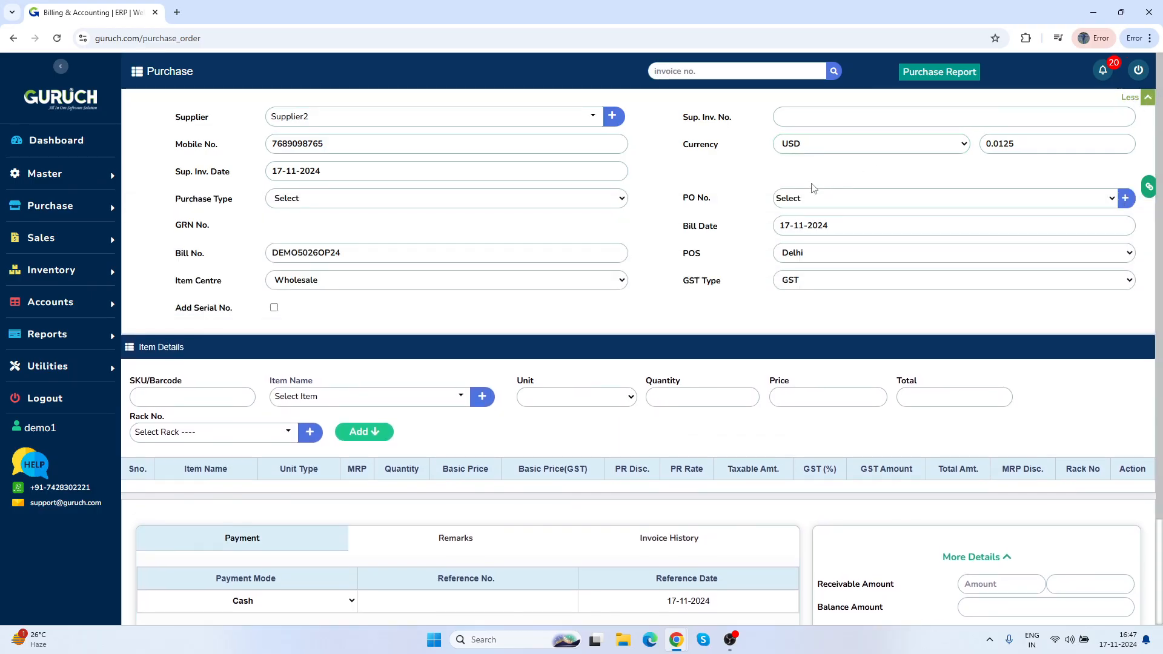
left_click(274, 308)
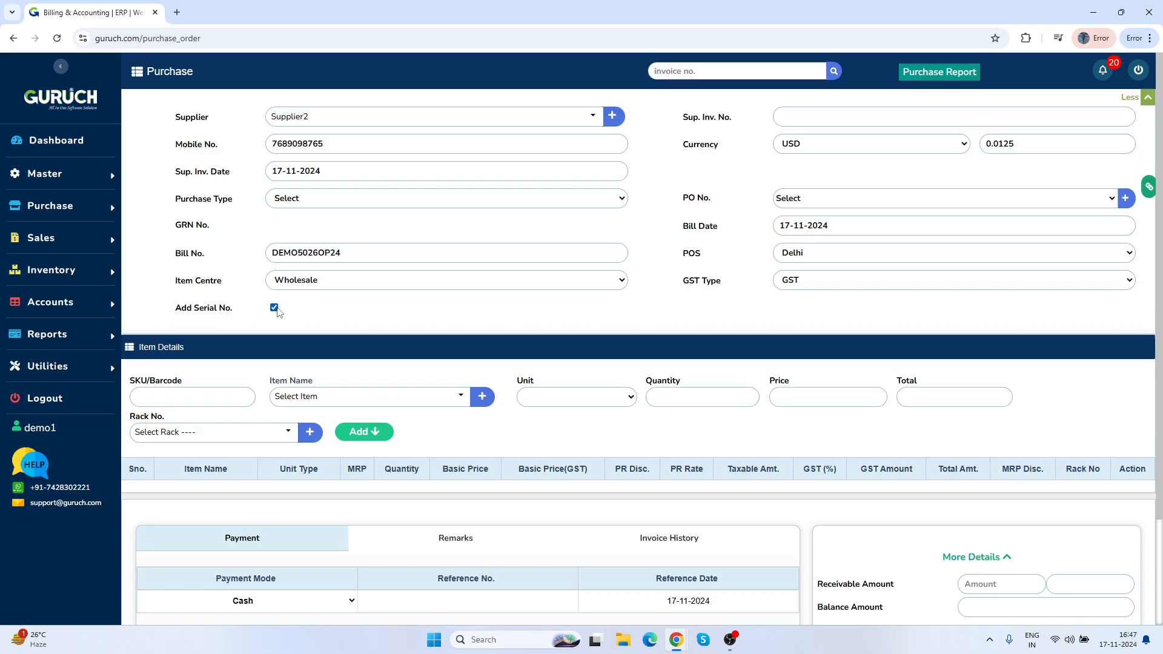
left_click(819, 152)
left_click(816, 162)
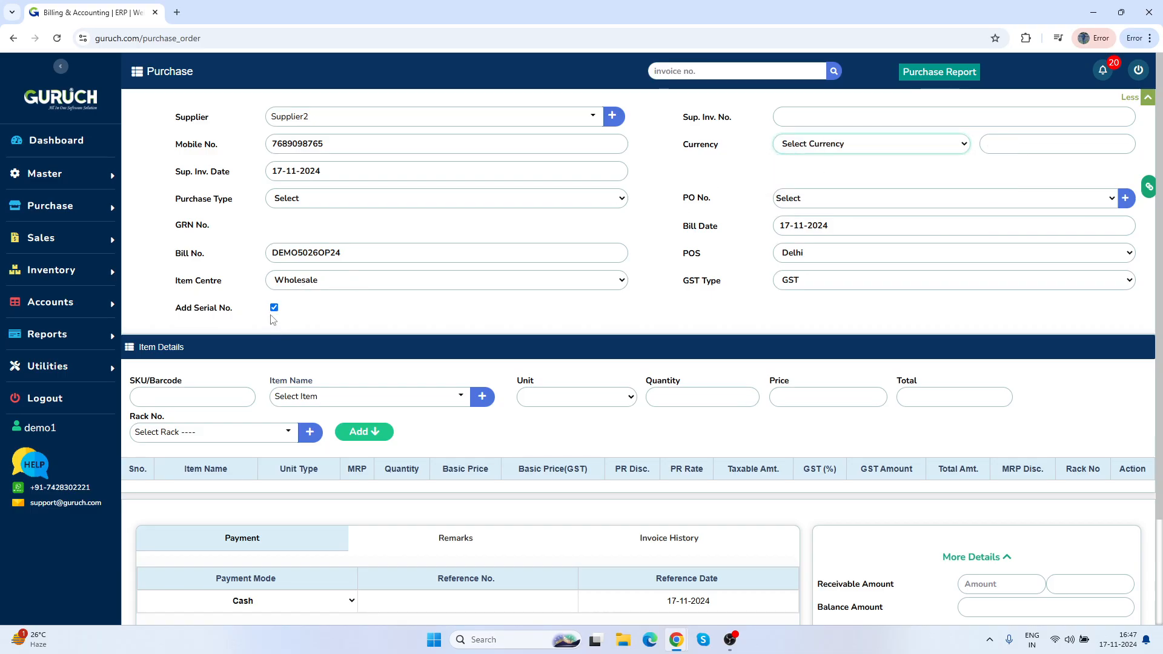
Step: Add the item I Phone to the purchase's item details with a quantity of 5
left_click(435, 395)
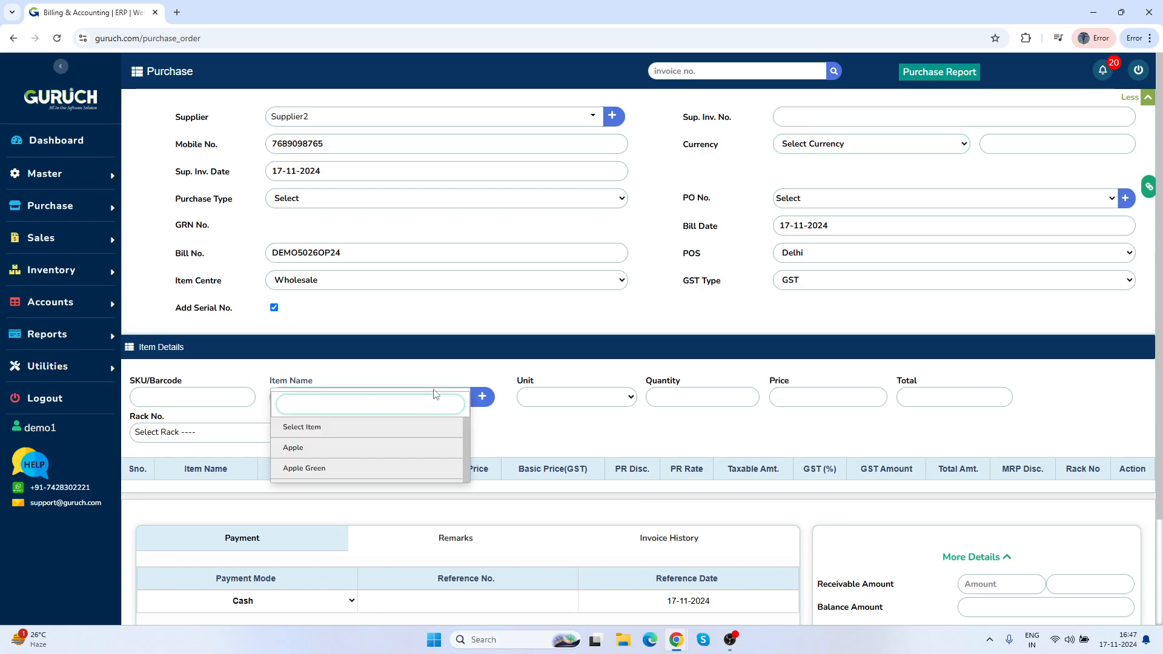
left_click(584, 437)
left_click(452, 400)
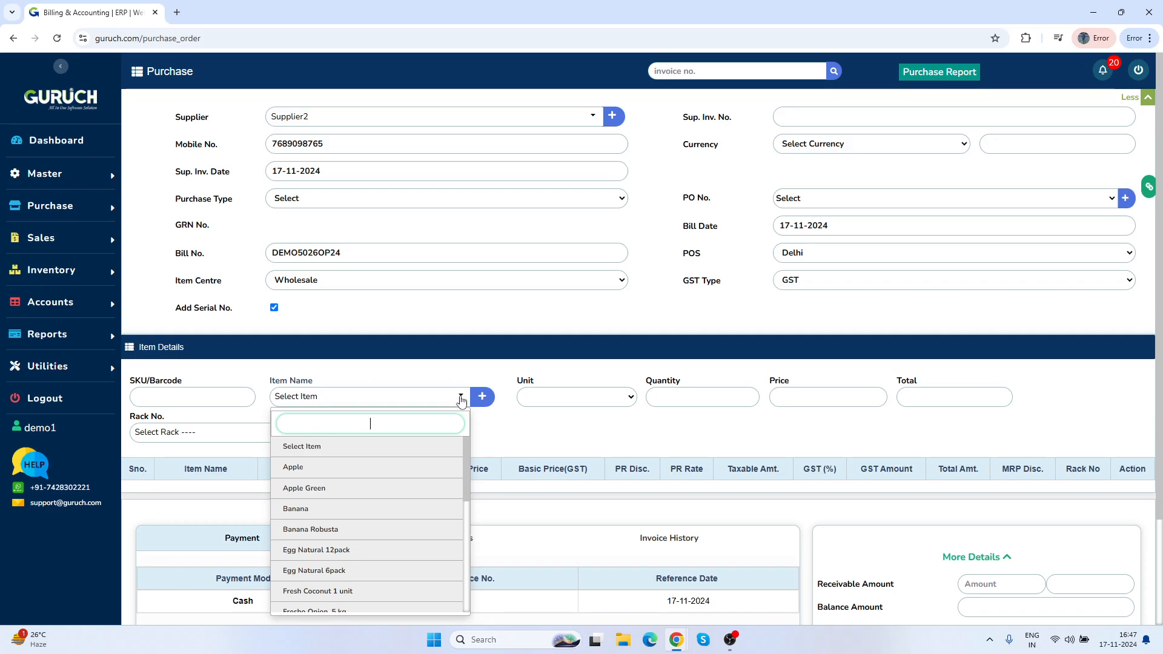
scroll(1160, 436, "down", 1)
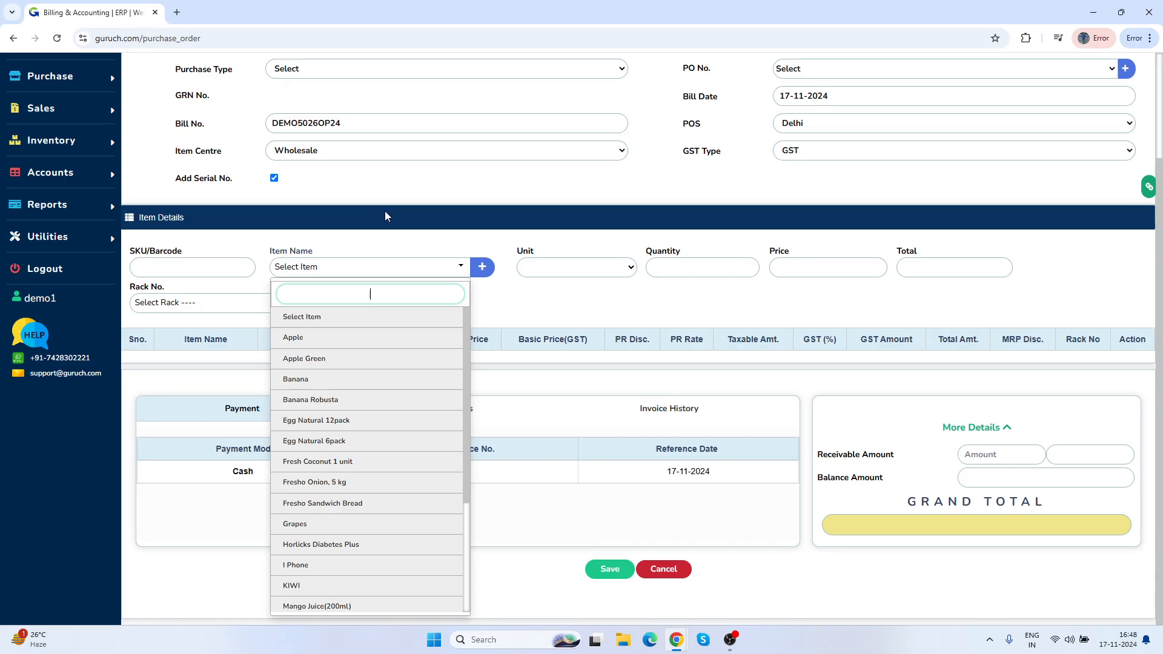
left_click(317, 571)
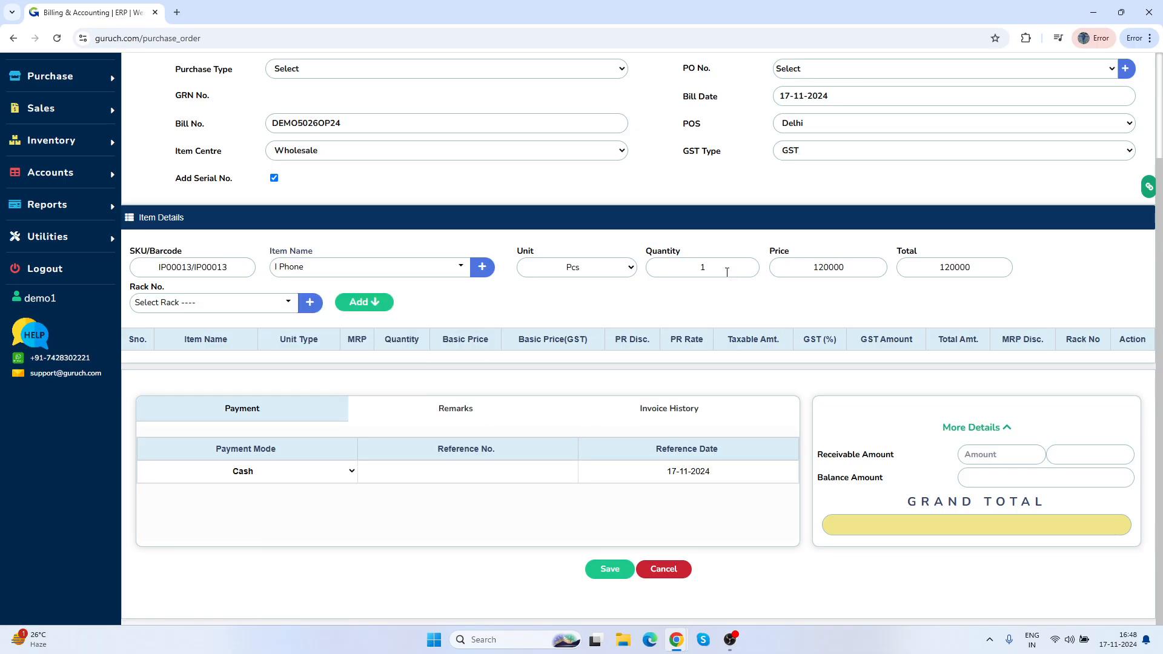
left_click(727, 272)
type("5")
left_click(373, 303)
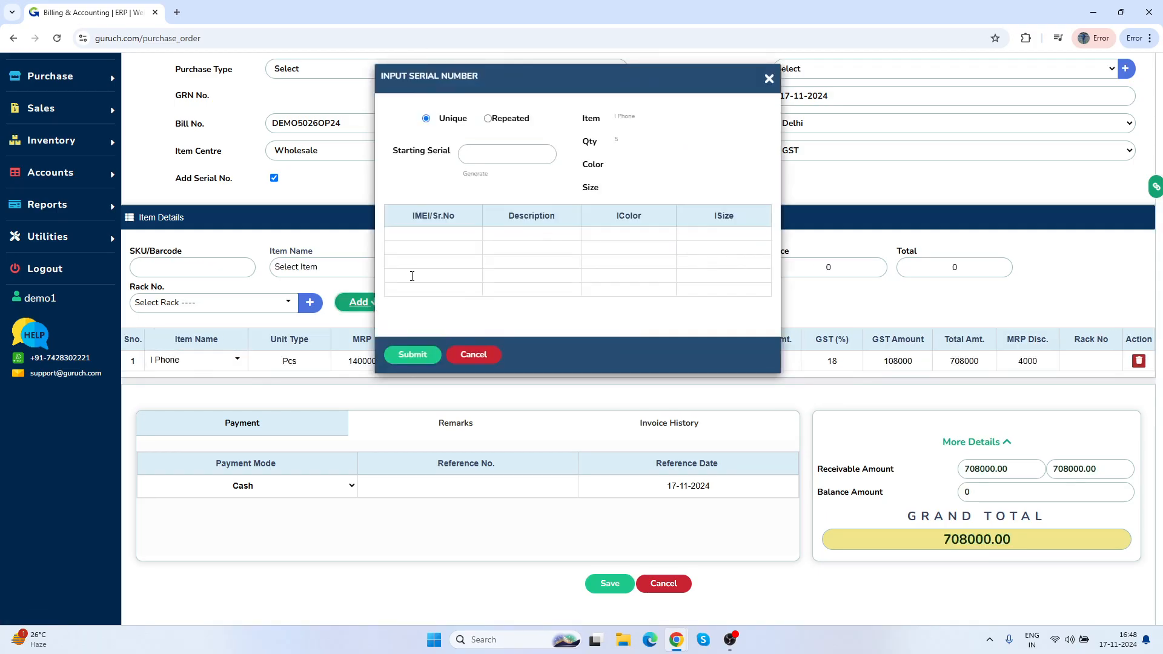
Step: Generate unique serial numbers for the I Phone line with starting serial 126541, check the list and submit them
left_click(518, 150)
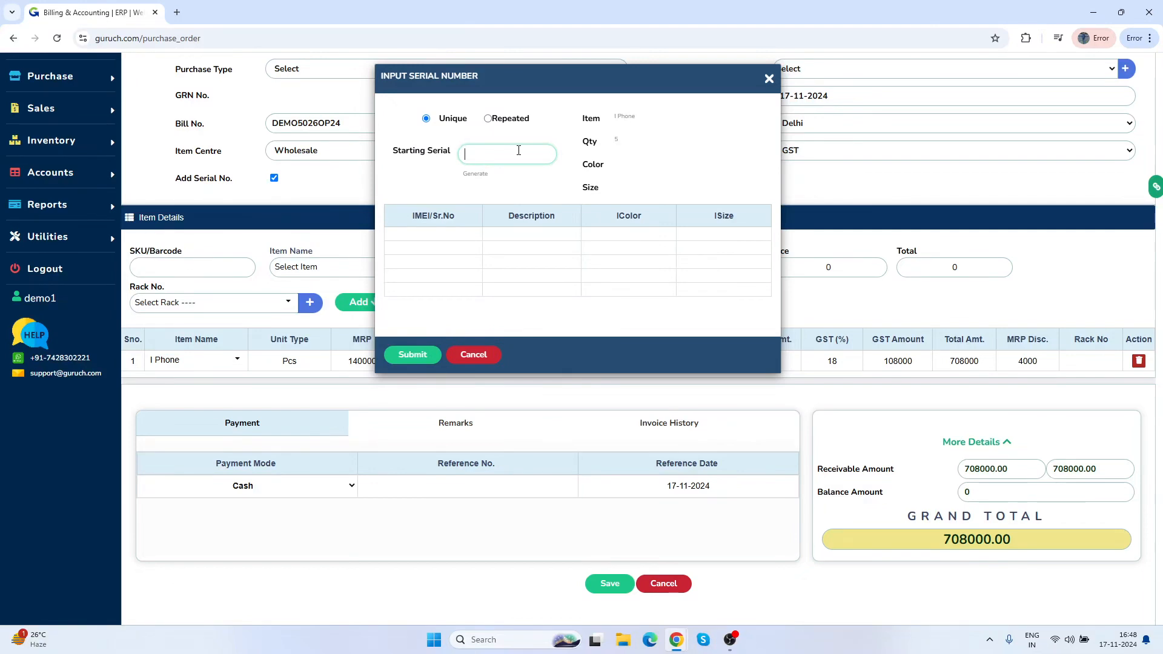
type("126541")
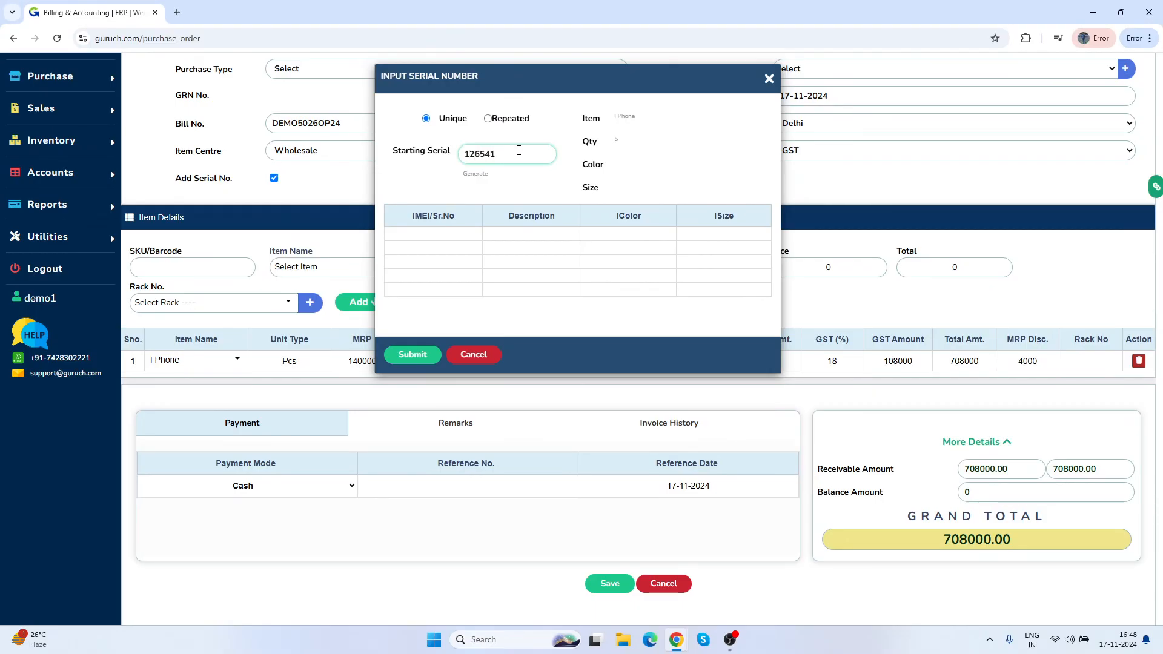
left_click(475, 174)
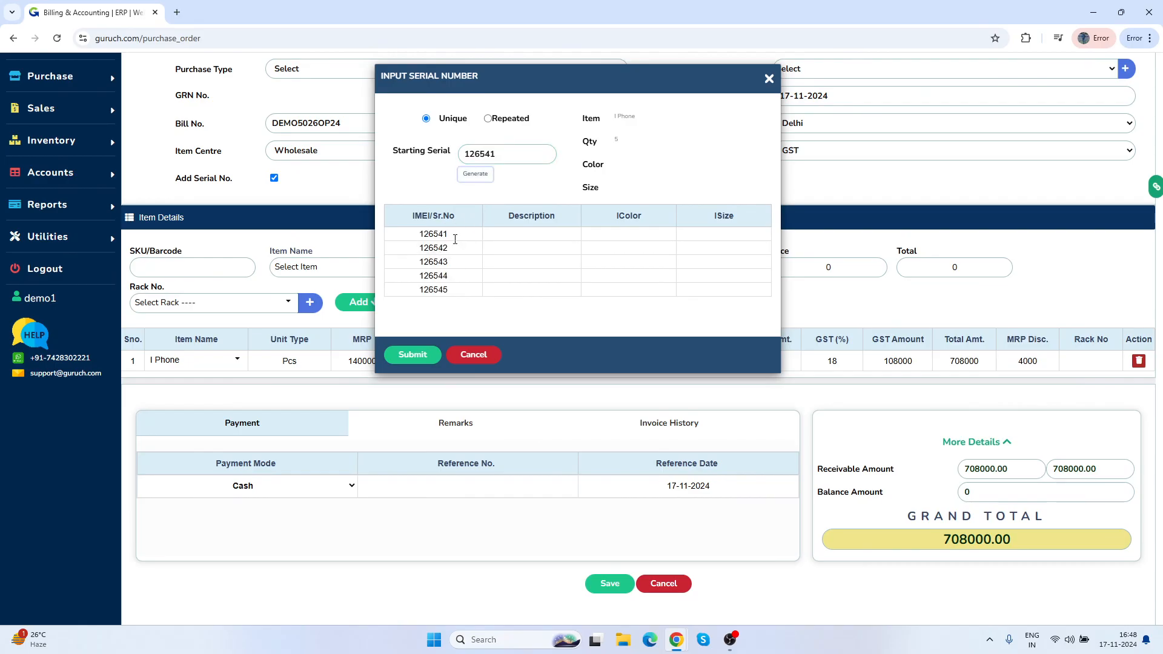
double_click(455, 235)
double_click(455, 246)
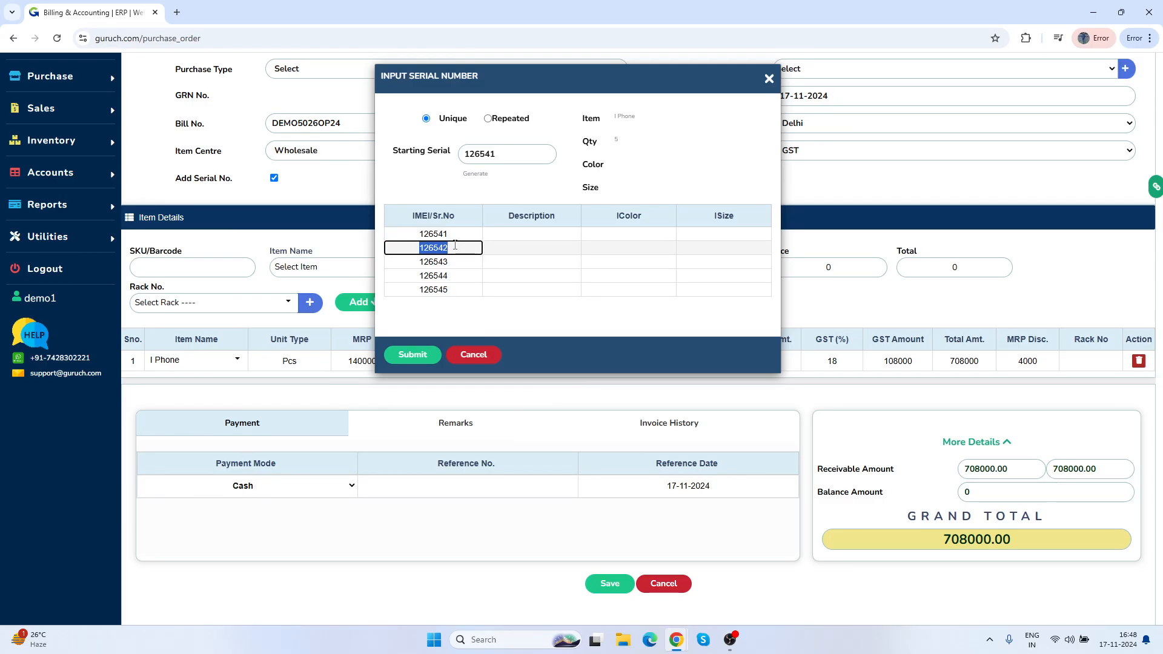
left_click(455, 260)
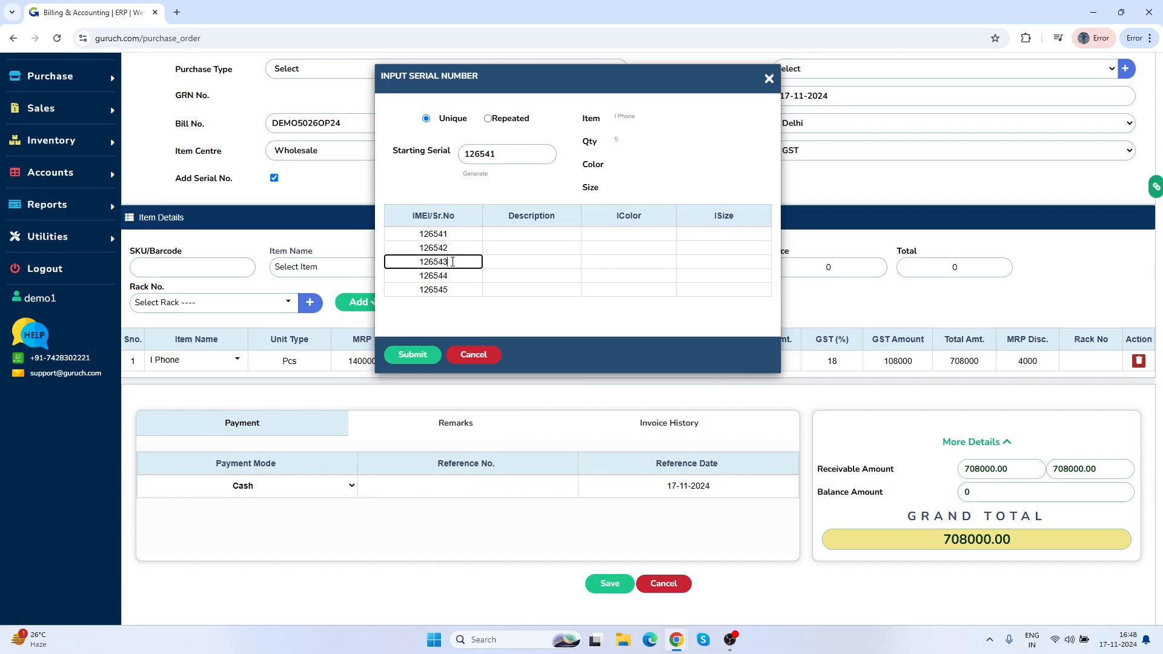
left_click(425, 358)
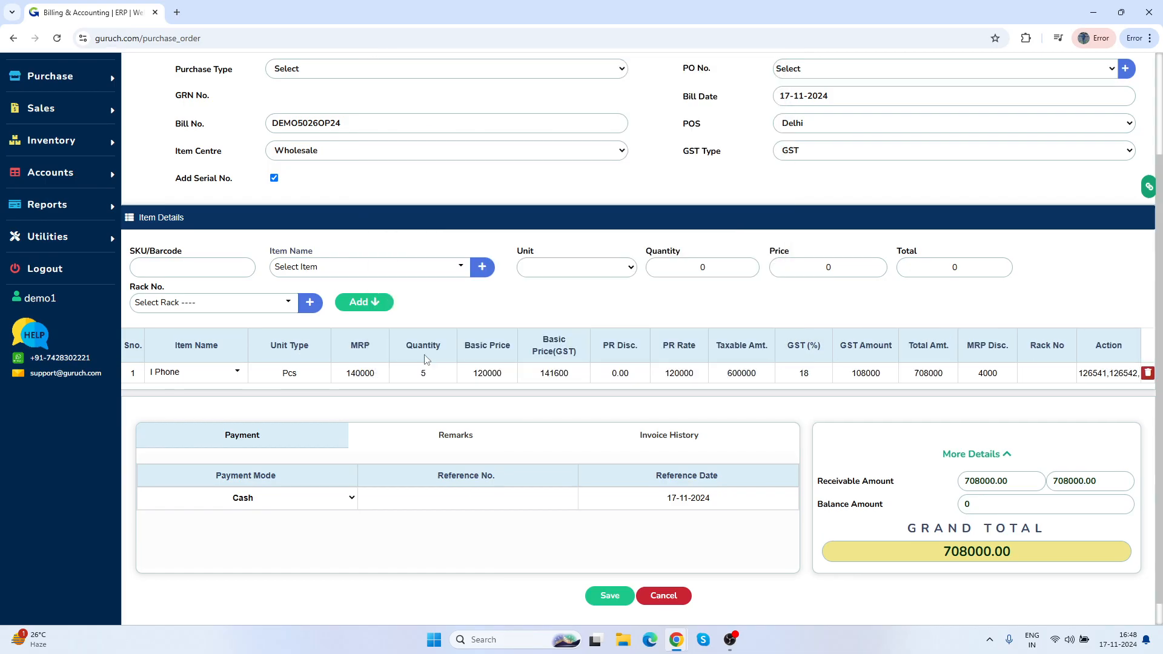
Step: Set the supplier invoice number to 3265894 and try to submit the purchase with Cash as payment mode
left_click(610, 597)
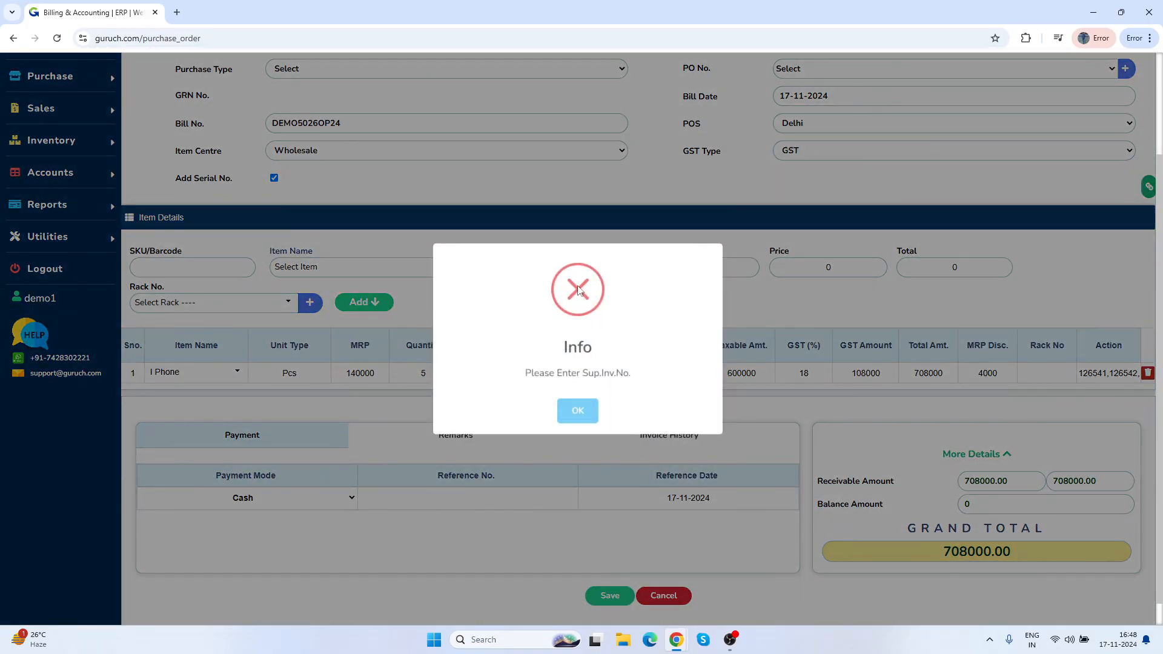
left_click(578, 413)
scroll(849, 113, "up", 2)
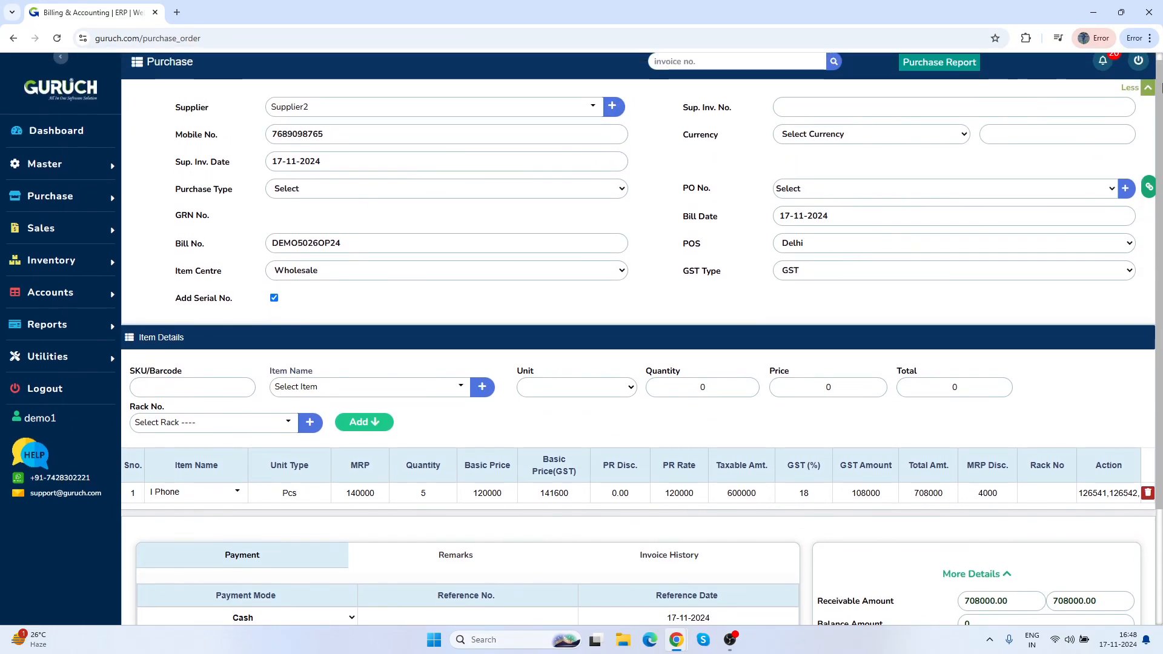
left_click(848, 110)
type("3265894")
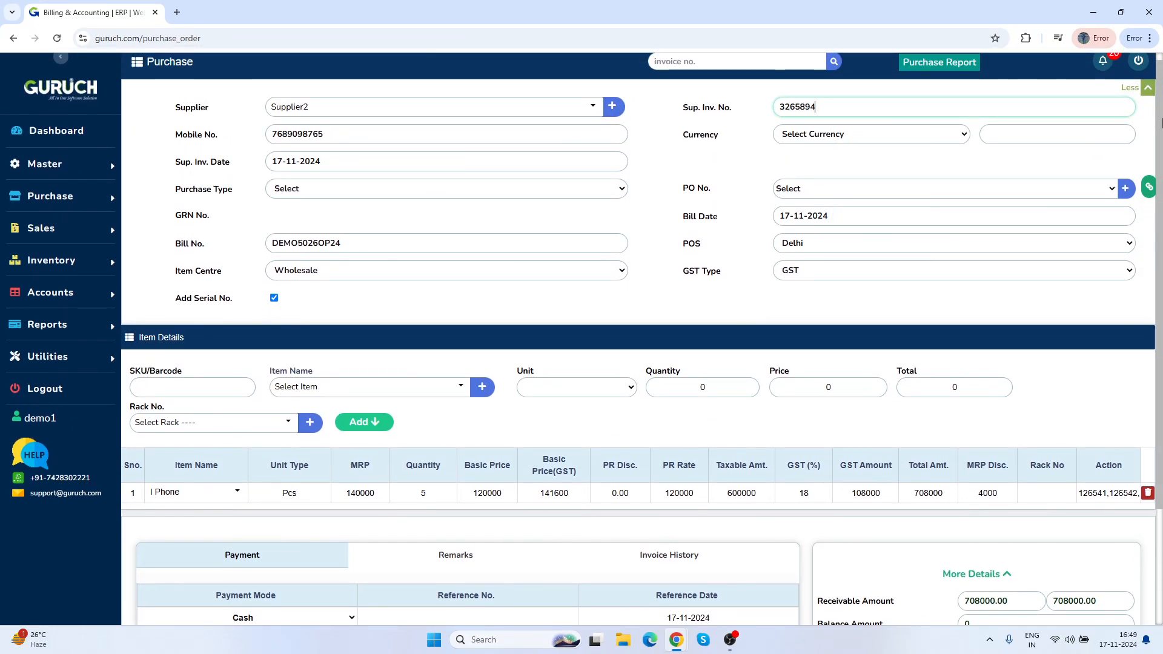
scroll(1160, 76, "down", 3)
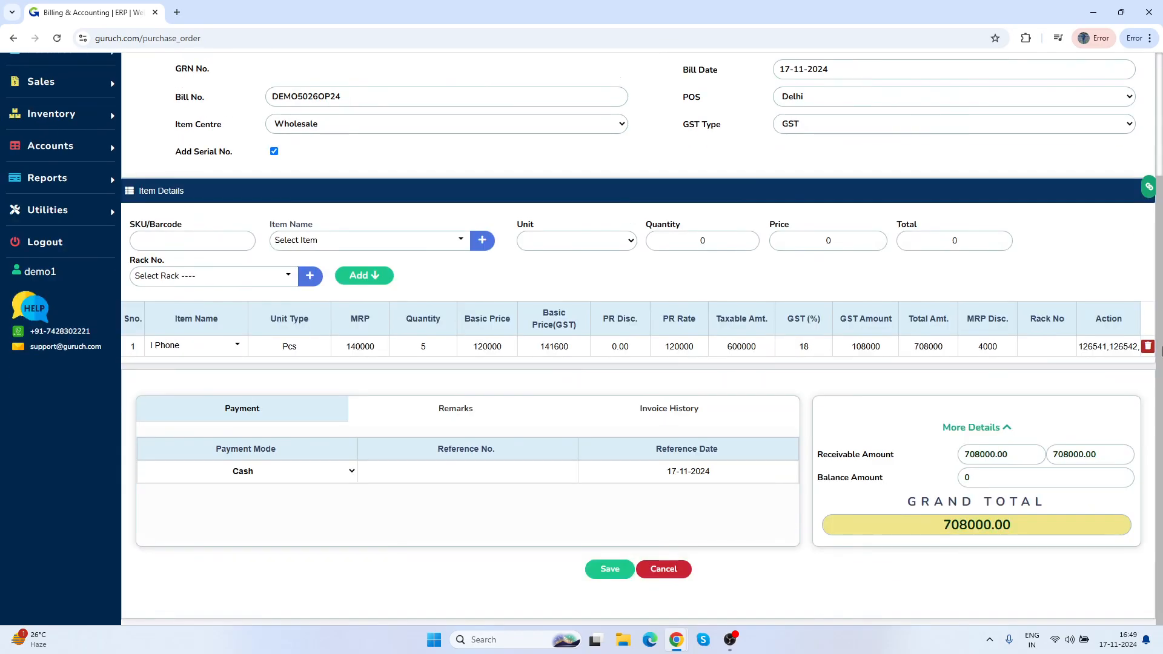
left_click(608, 571)
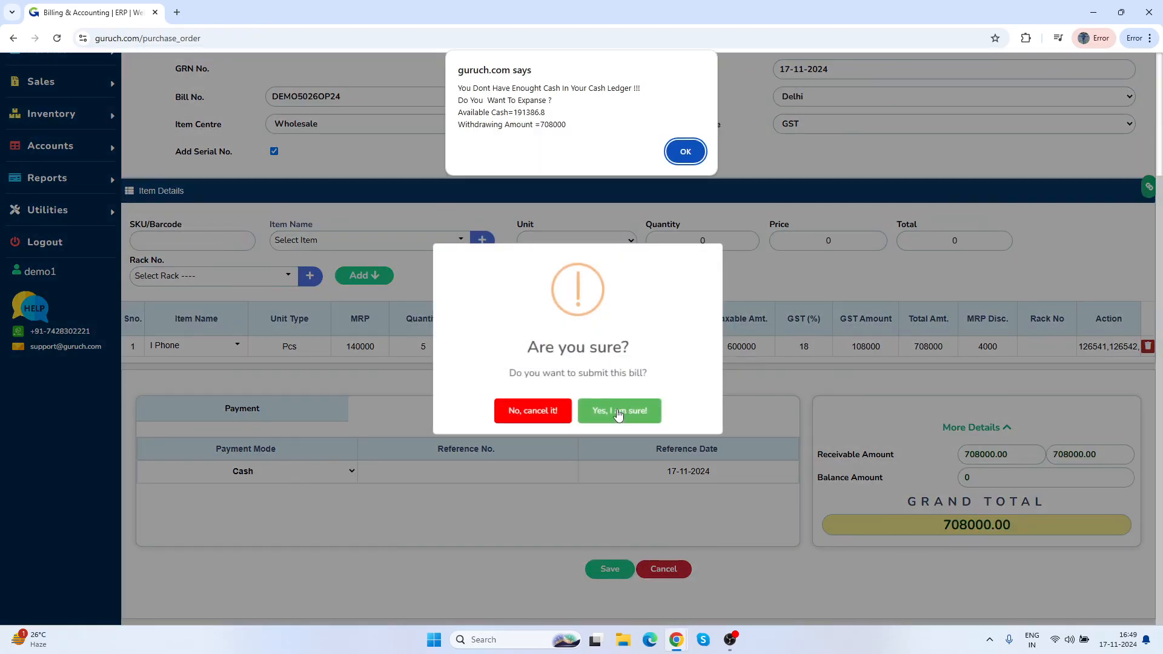
left_click(685, 151)
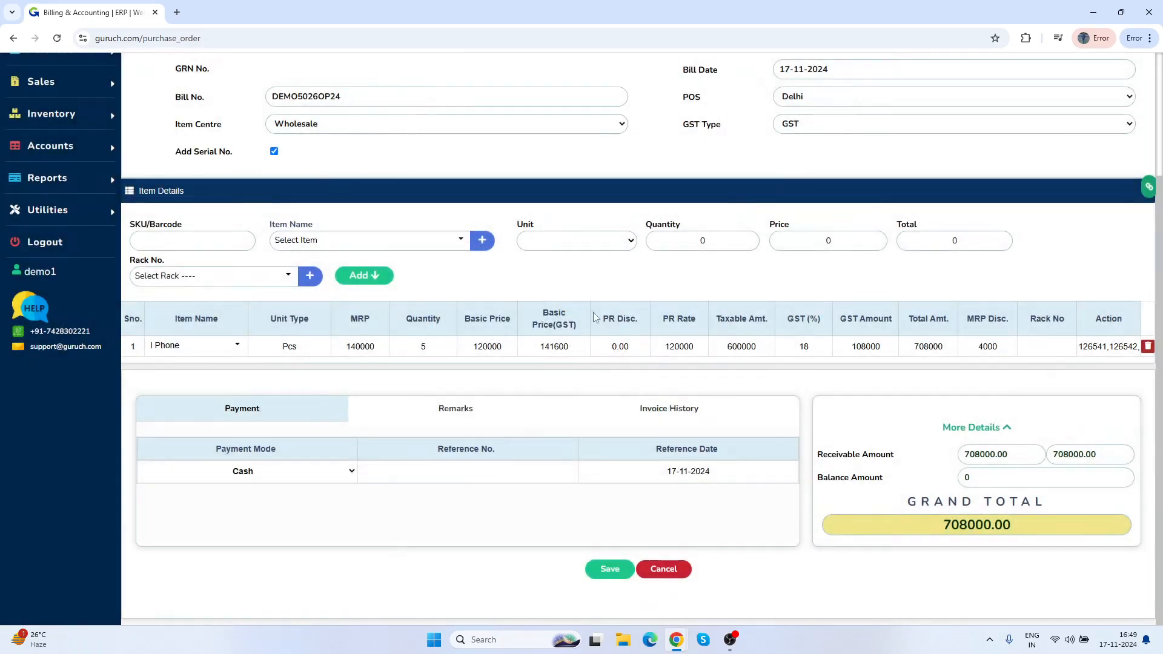
Step: Change the payment mode to Credit and submit the purchase, leaving its printable invoice for the purchase form
left_click(316, 474)
left_click(299, 498)
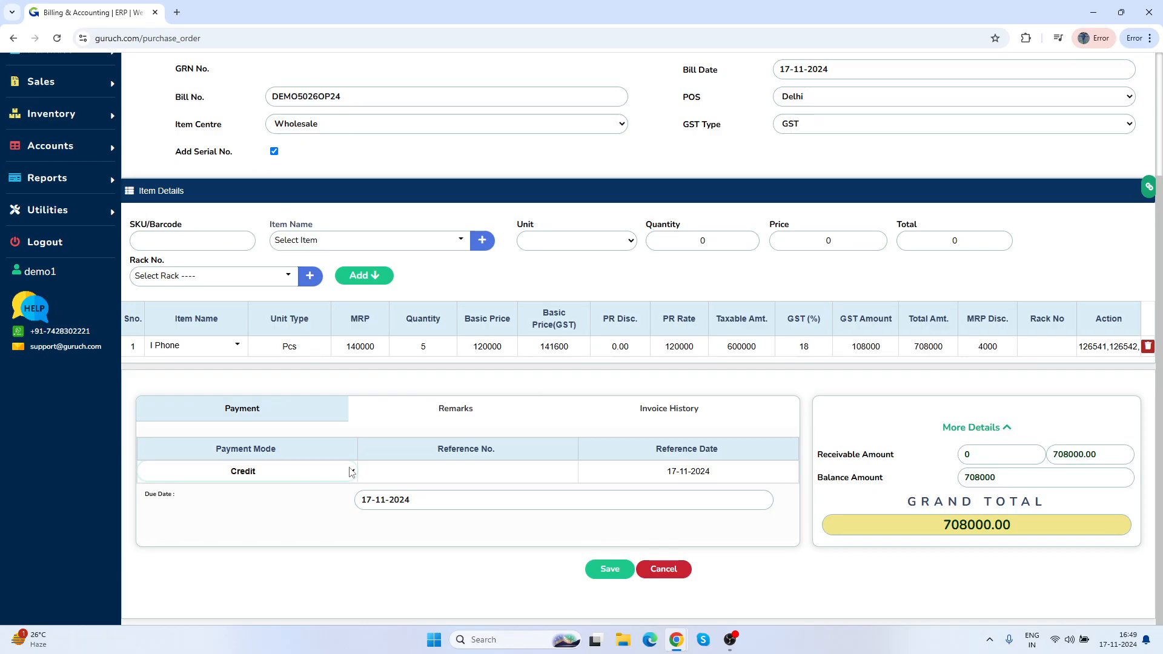
left_click(604, 579)
left_click(624, 412)
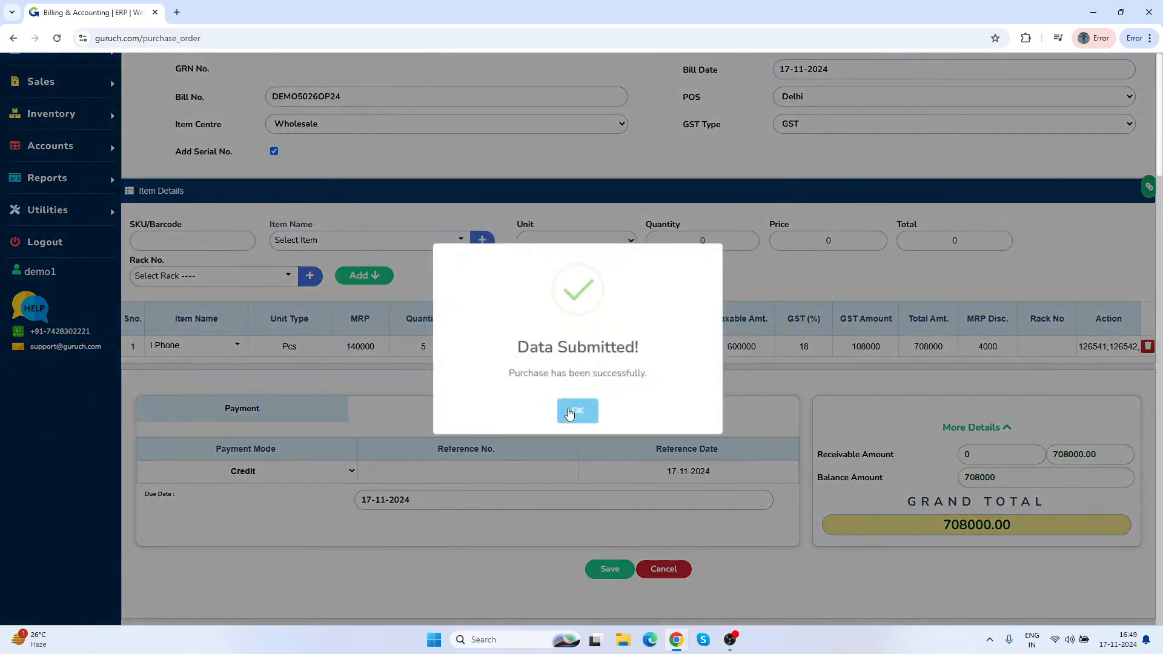
left_click(569, 413)
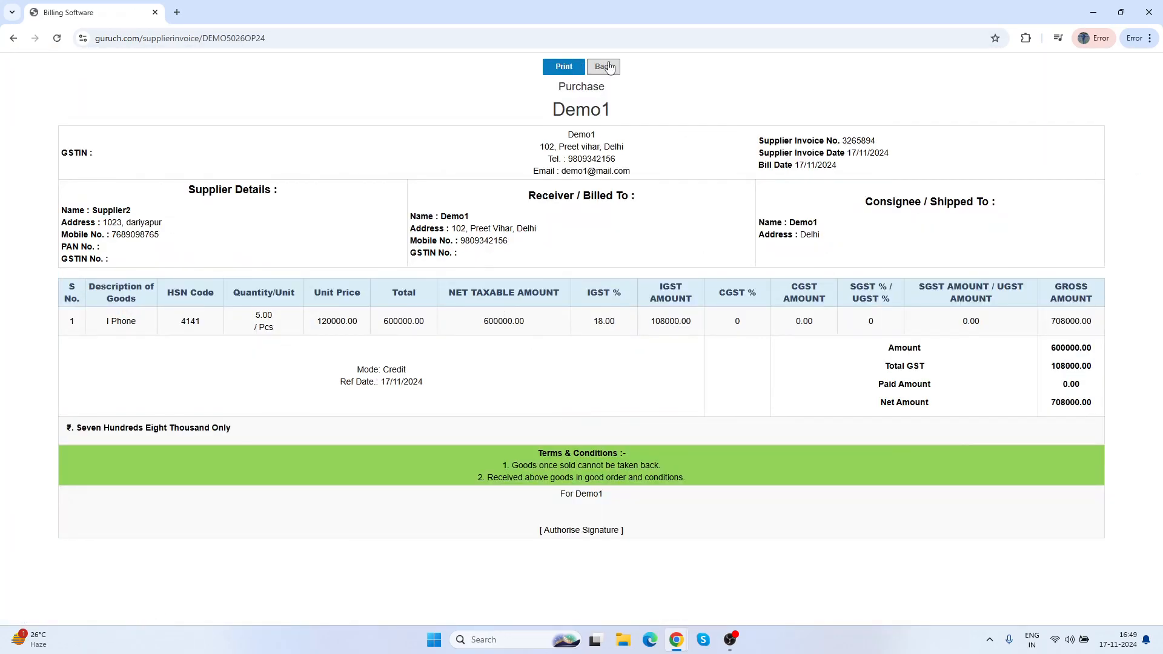
left_click(609, 67)
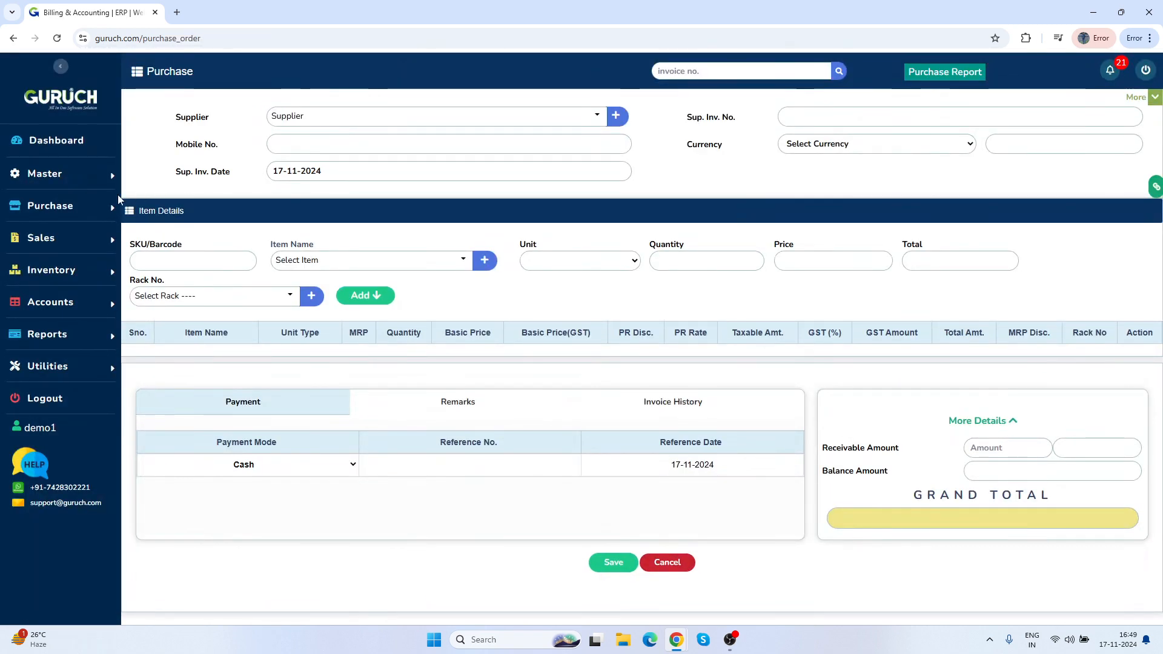
Step: Open a new sale and add one I Phone from the batch with MRP 136000
mouse_move(70, 239)
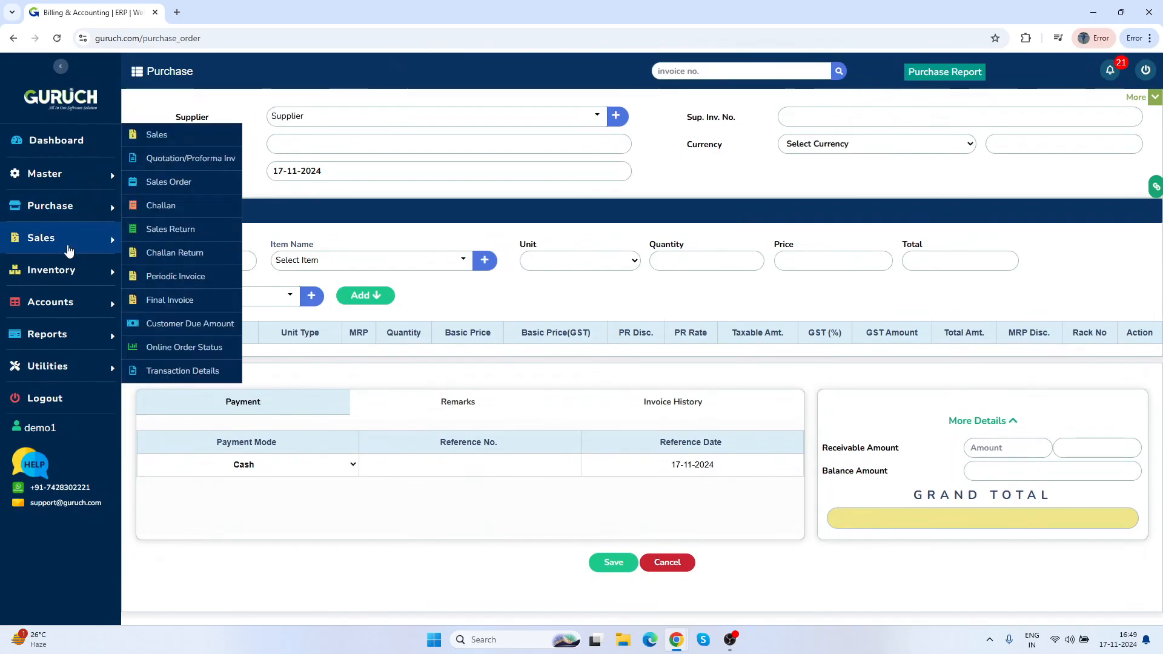
left_click(173, 144)
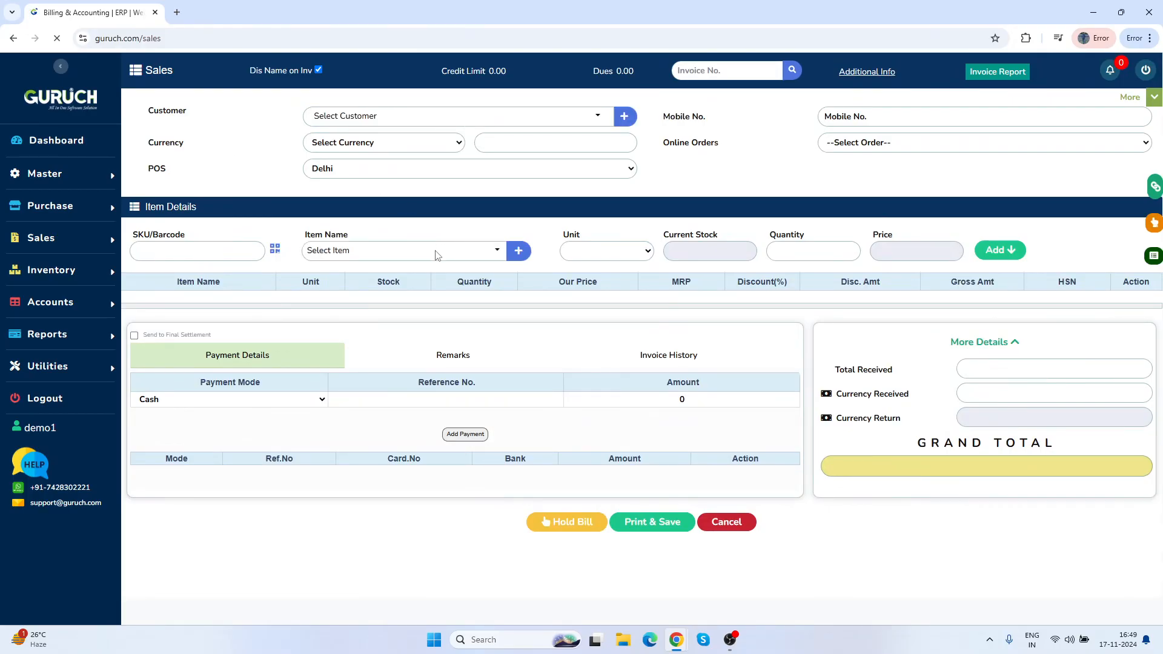
left_click(438, 255)
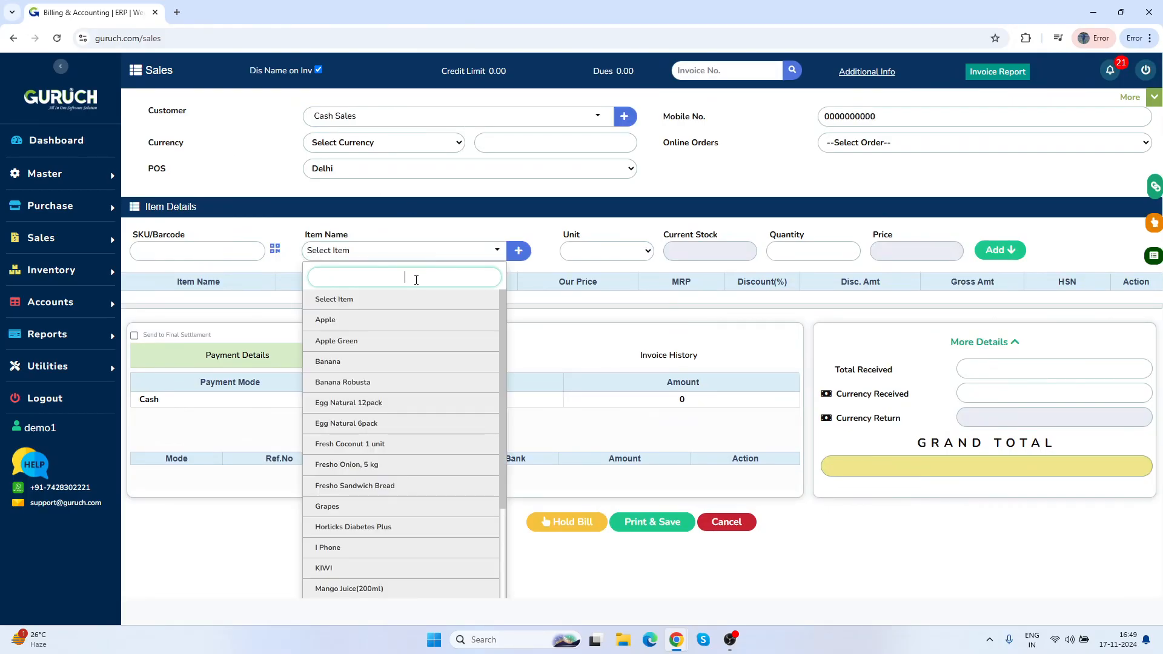
type("i ph")
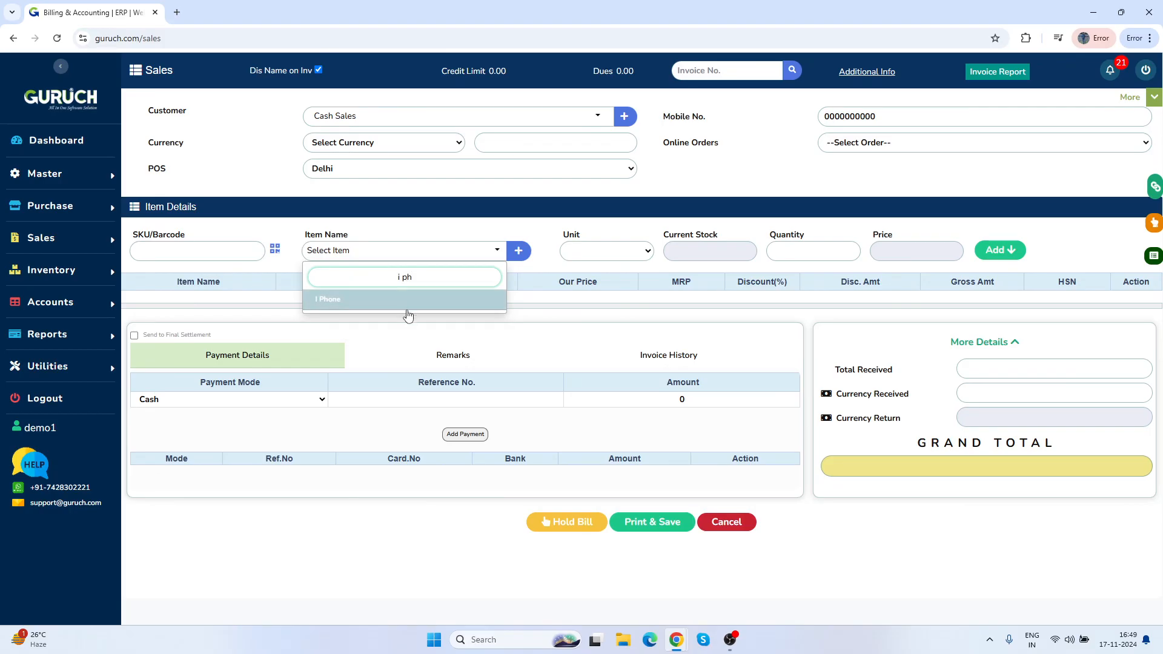
key("Return")
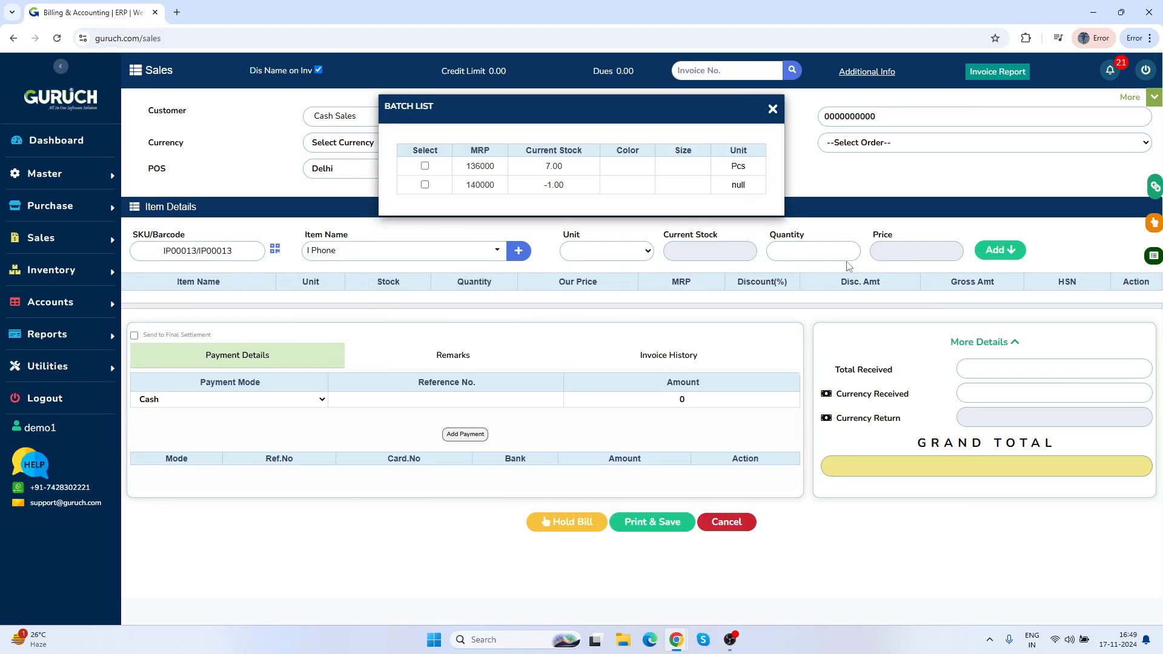
left_click(425, 166)
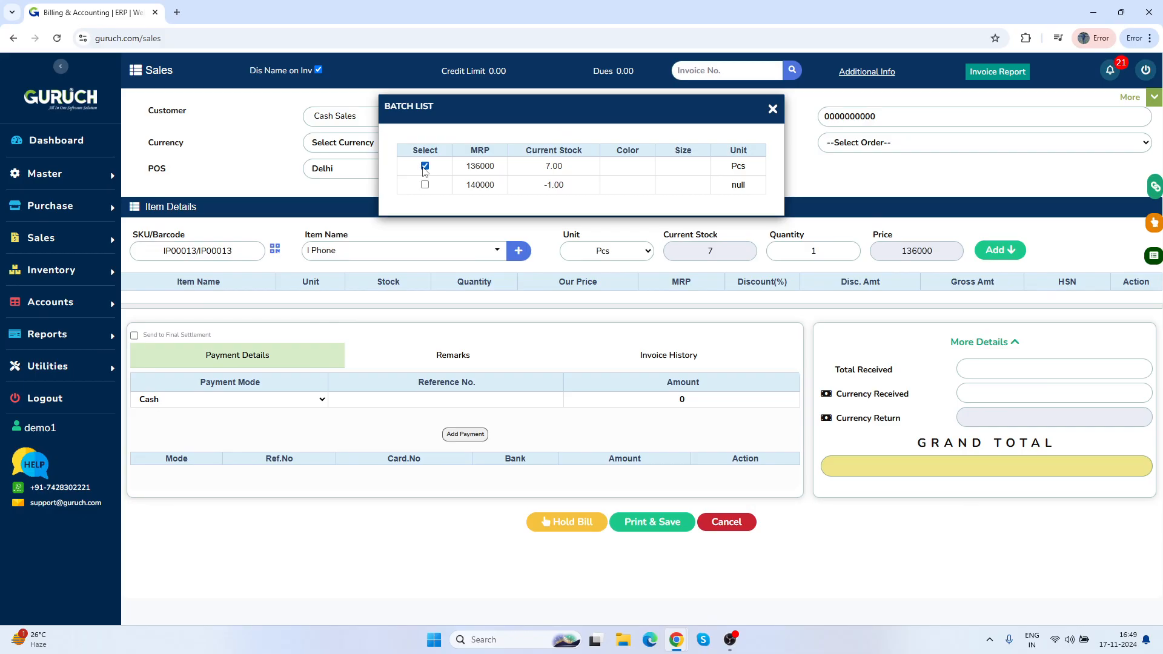
left_click(999, 256)
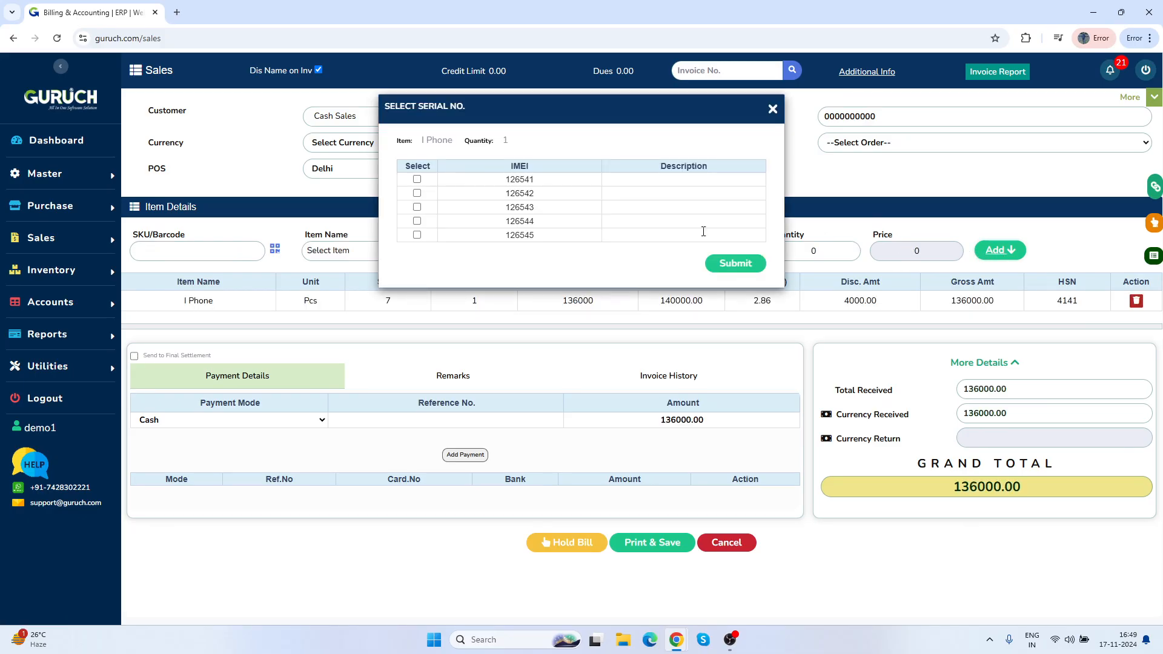
Step: Select serial numbers 126543 and 126545 for the sale's I Phone line and submit the selection
left_click(417, 207)
left_click(418, 235)
left_click(755, 265)
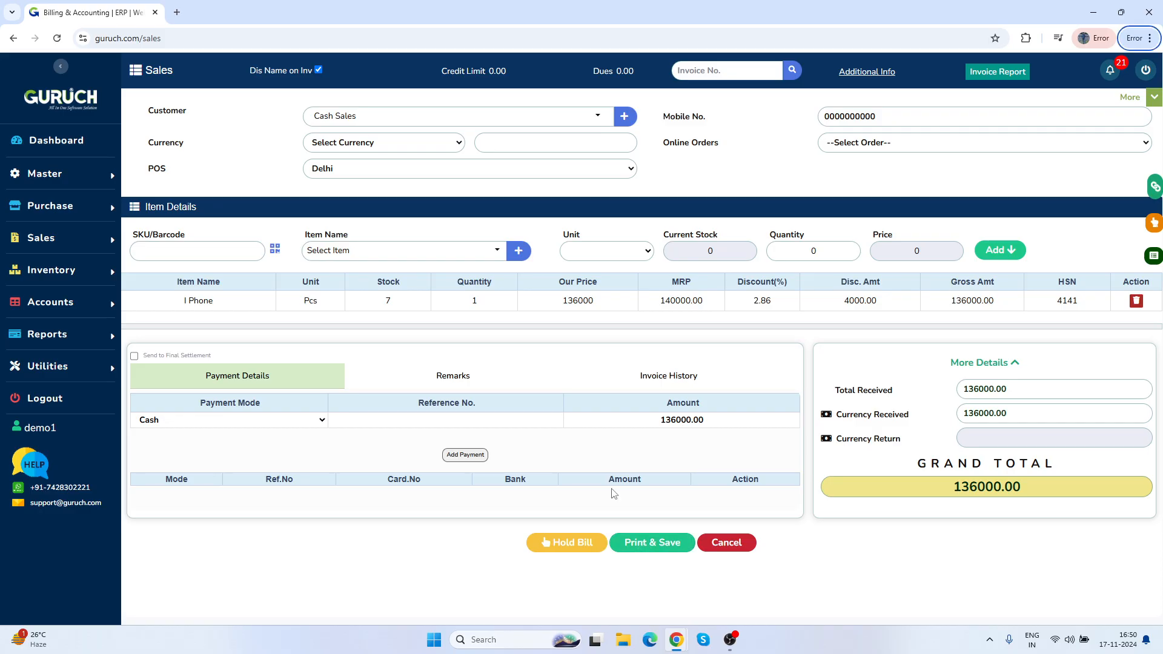
Step: Return to a blank purchase form and expand the details above its grand total to view the charges fields
mouse_move(67, 208)
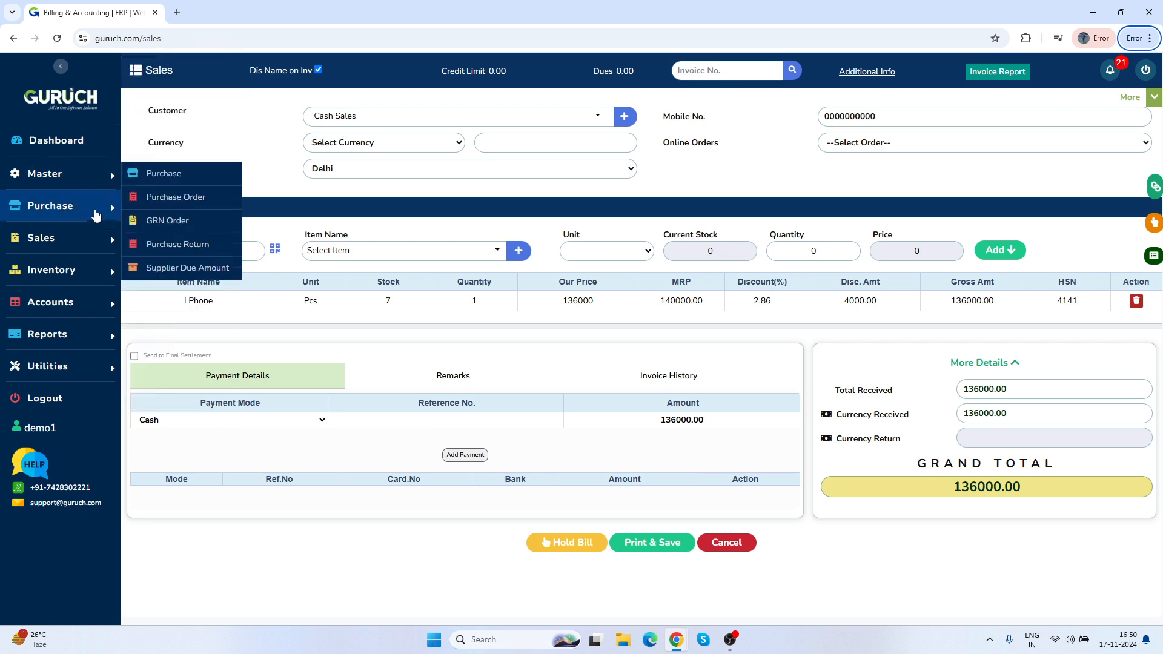
left_click(170, 181)
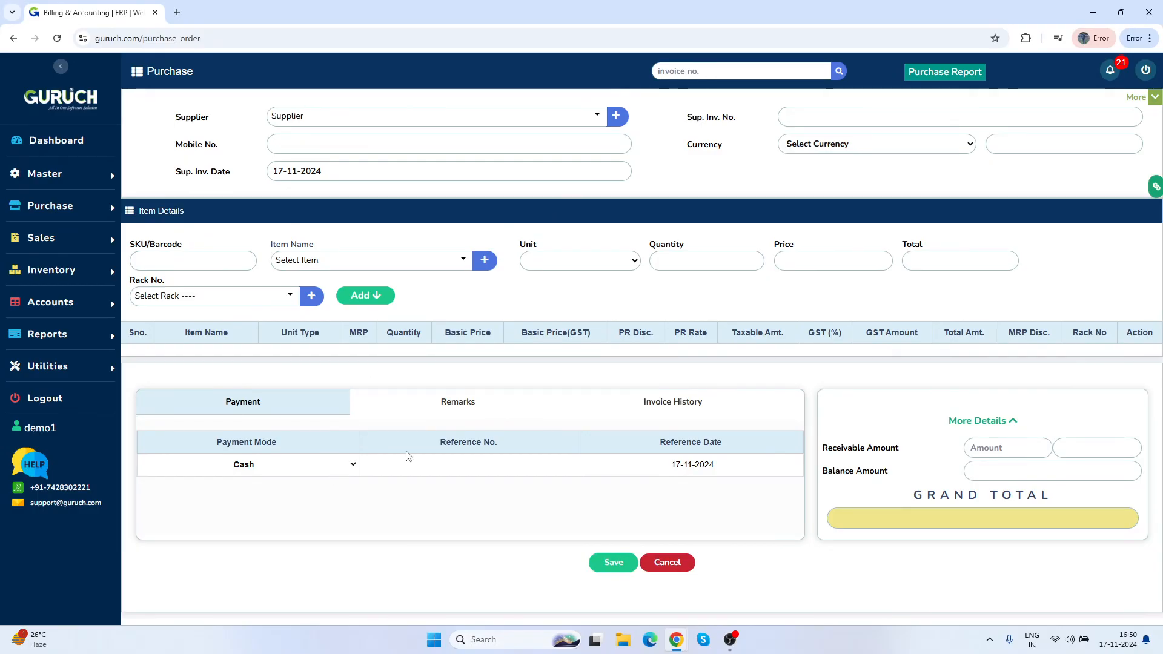
left_click(962, 420)
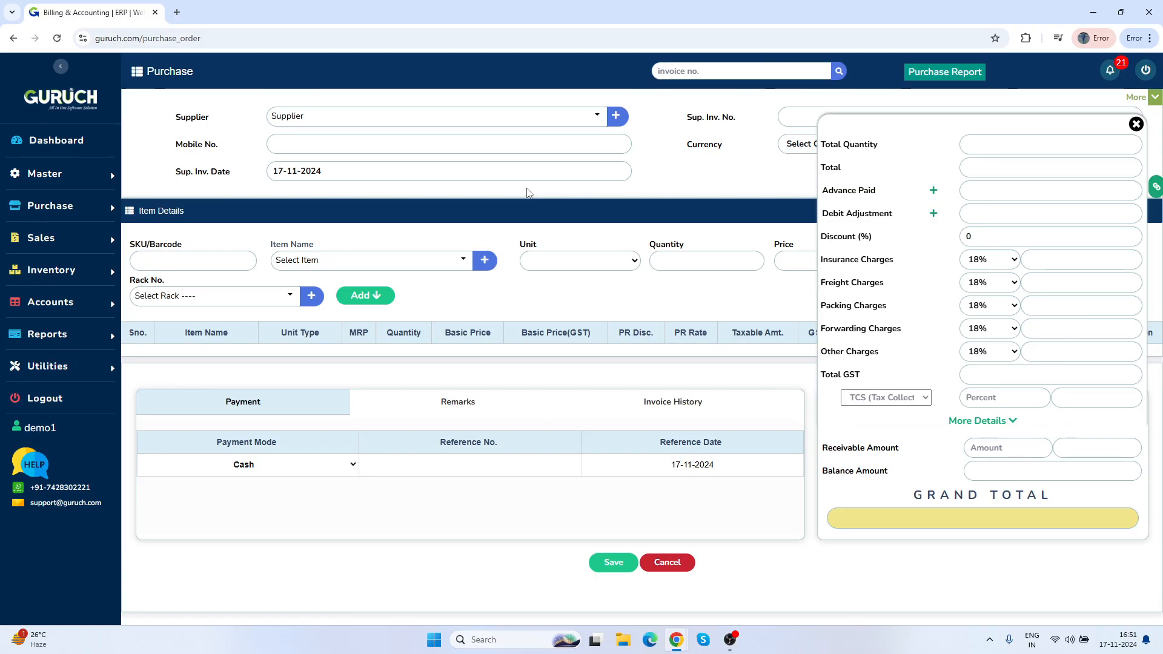
Step: Open a new purchase order, choose Supplier2 as the supplier, and view the available modes of dispatch
mouse_move(102, 212)
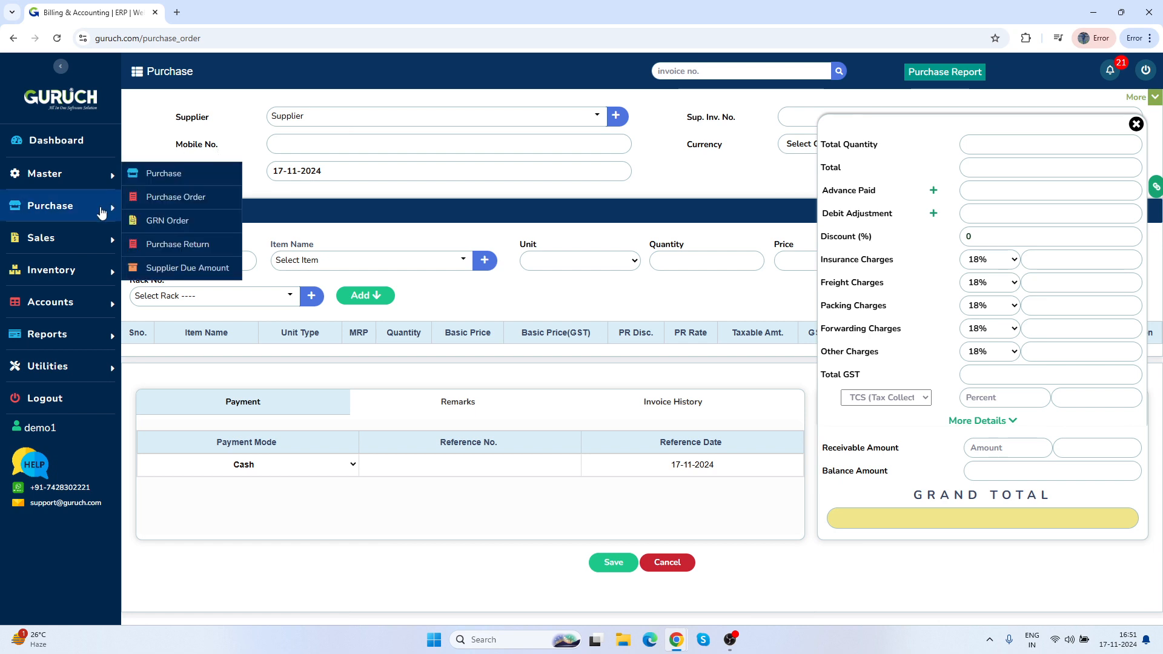
left_click(180, 203)
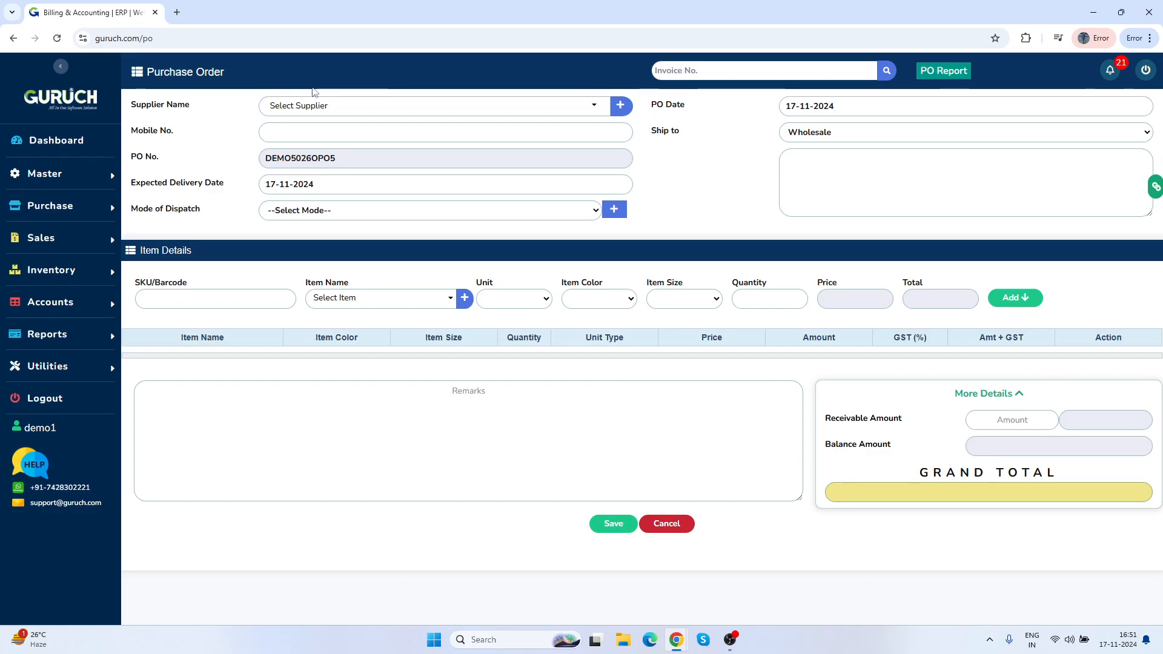
left_click(335, 113)
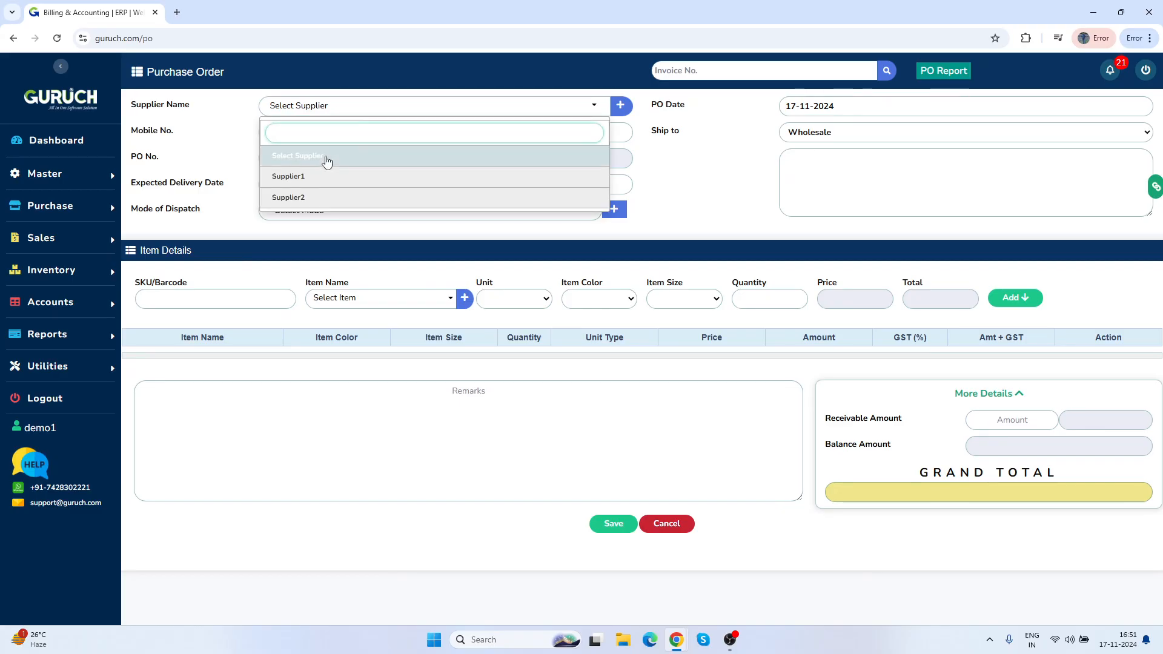
left_click(312, 197)
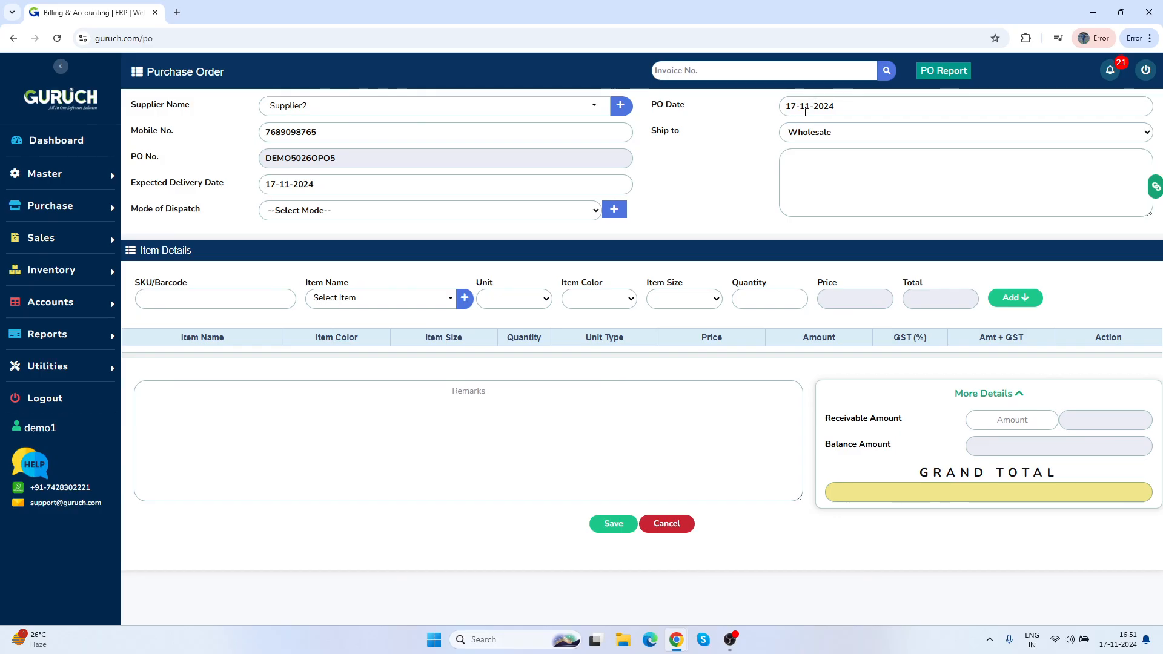
left_click(447, 213)
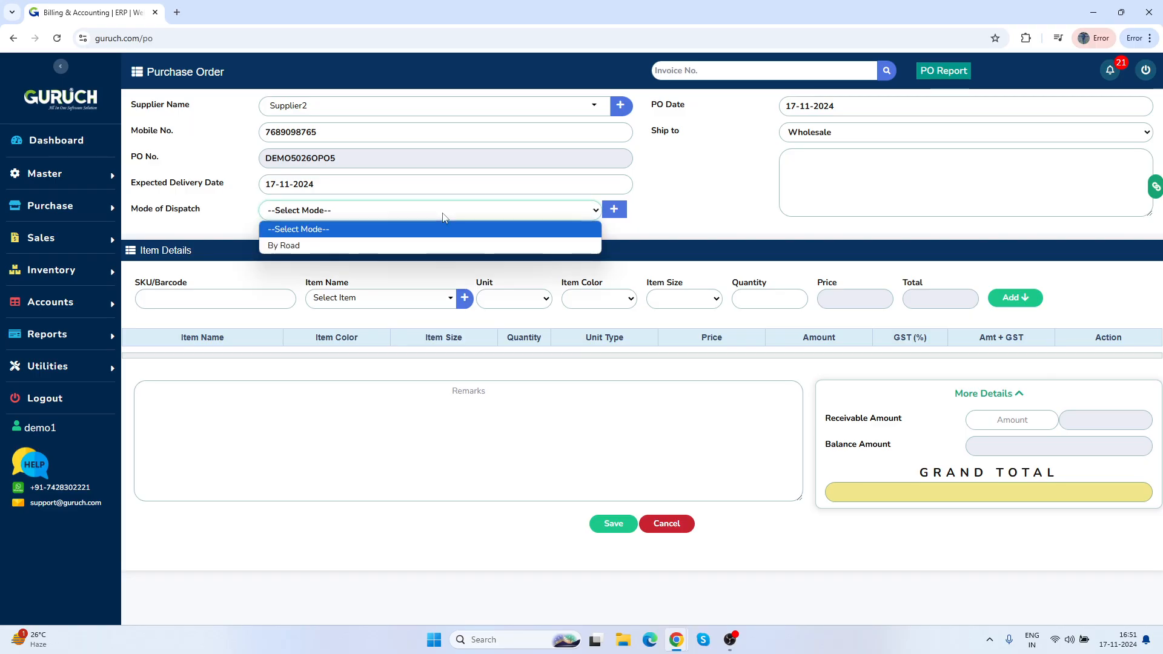
left_click(717, 199)
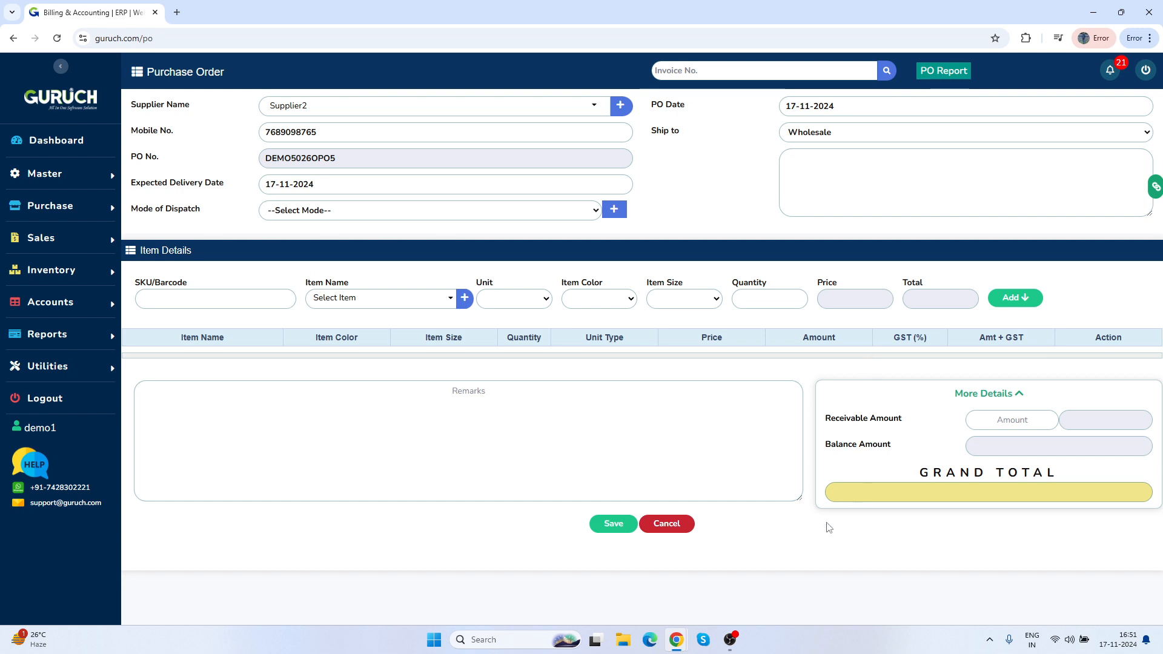
Step: Examine the Purchase Order display settings in the admin window, then switch back to the purchase order form
mouse_move(683, 651)
left_click(747, 572)
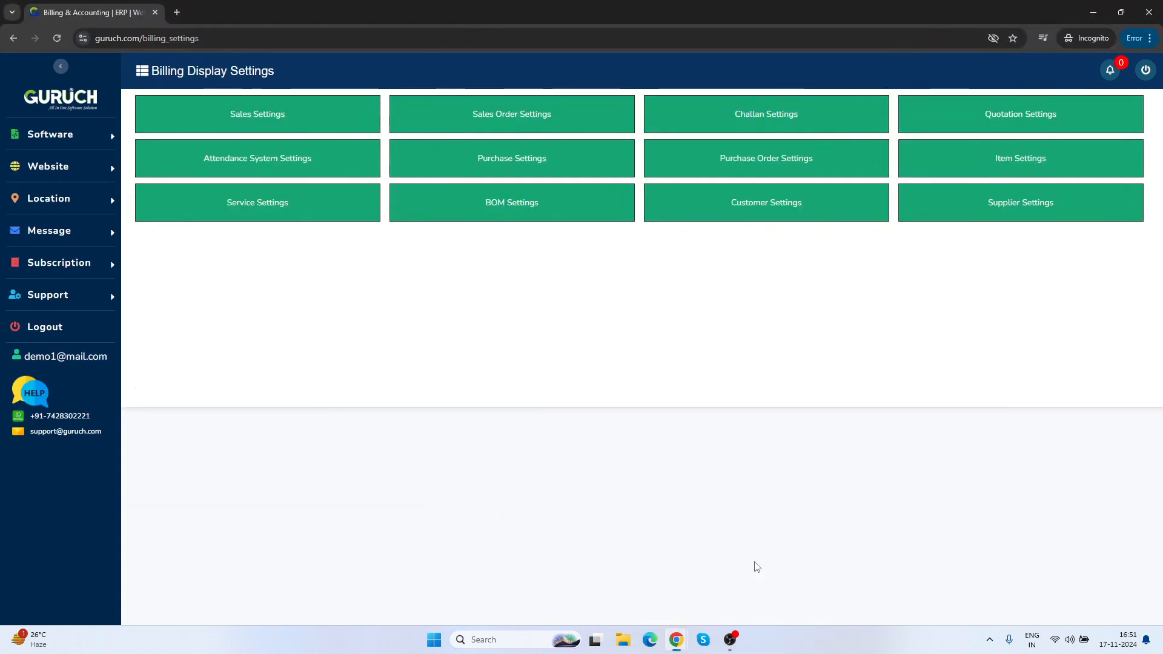
mouse_move(104, 146)
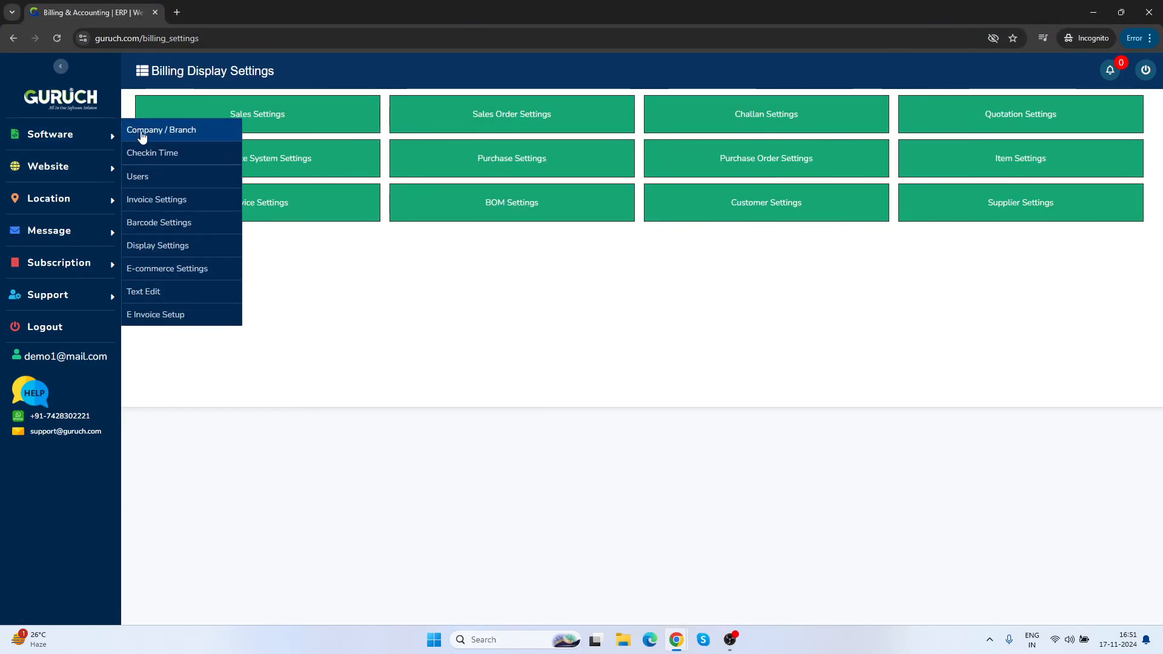
left_click(782, 167)
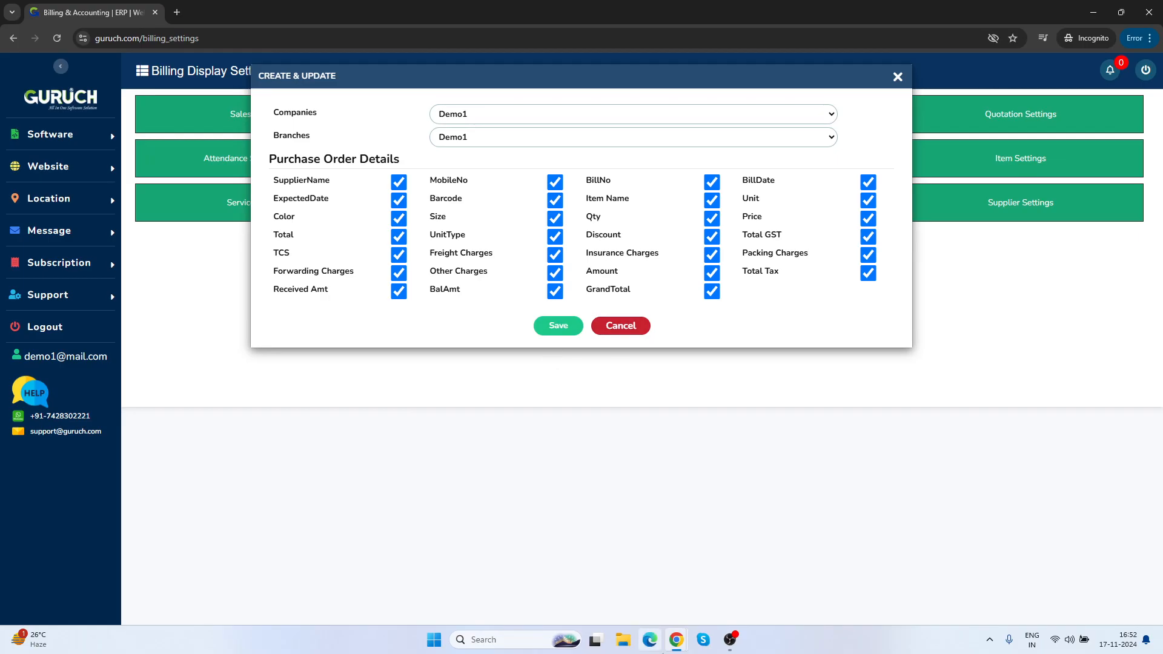
mouse_move(677, 641)
left_click(639, 592)
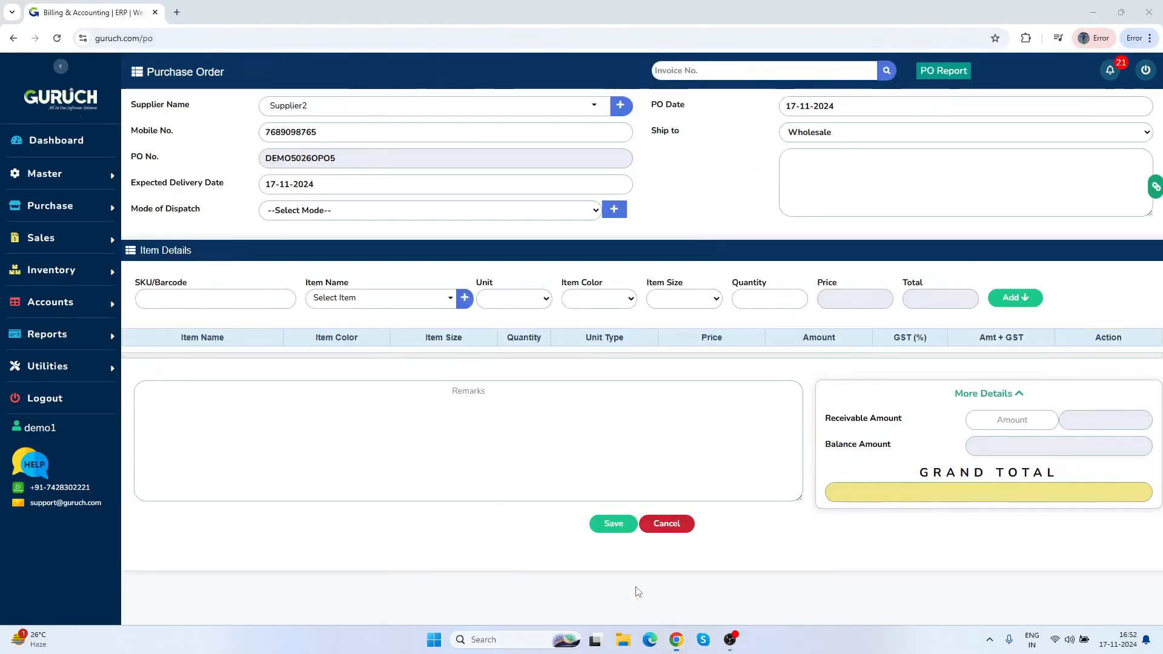
Step: Add Pomegranate to the purchase order and set its line quantity to 10 Kgs
left_click(439, 301)
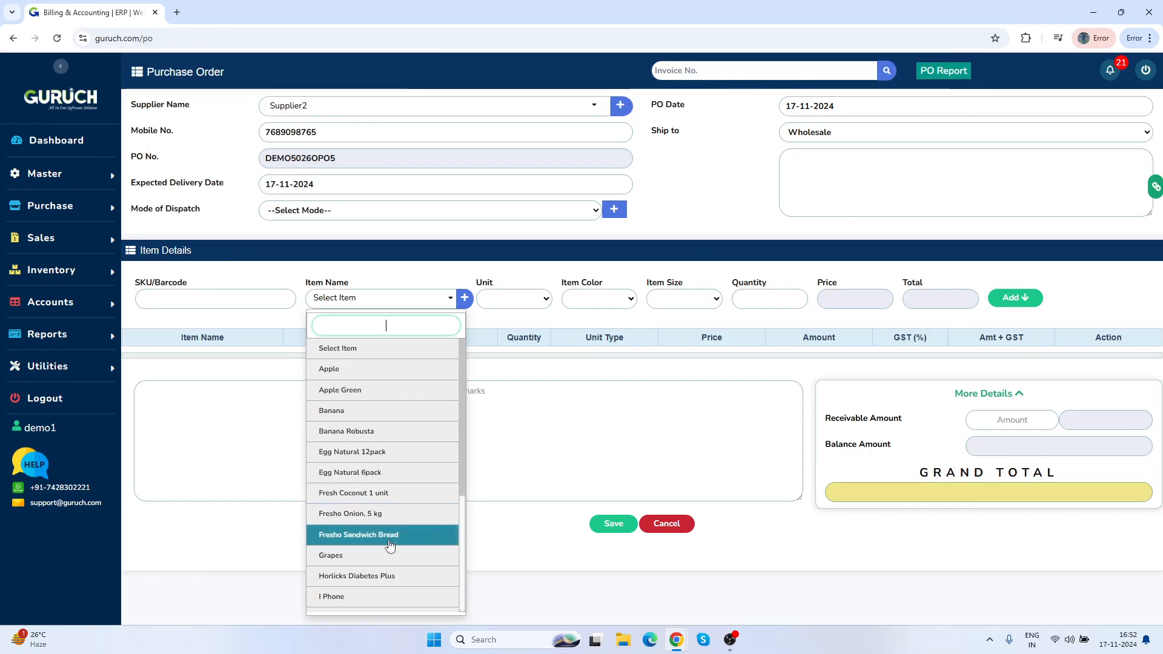
scroll(460, 565, "down", 3)
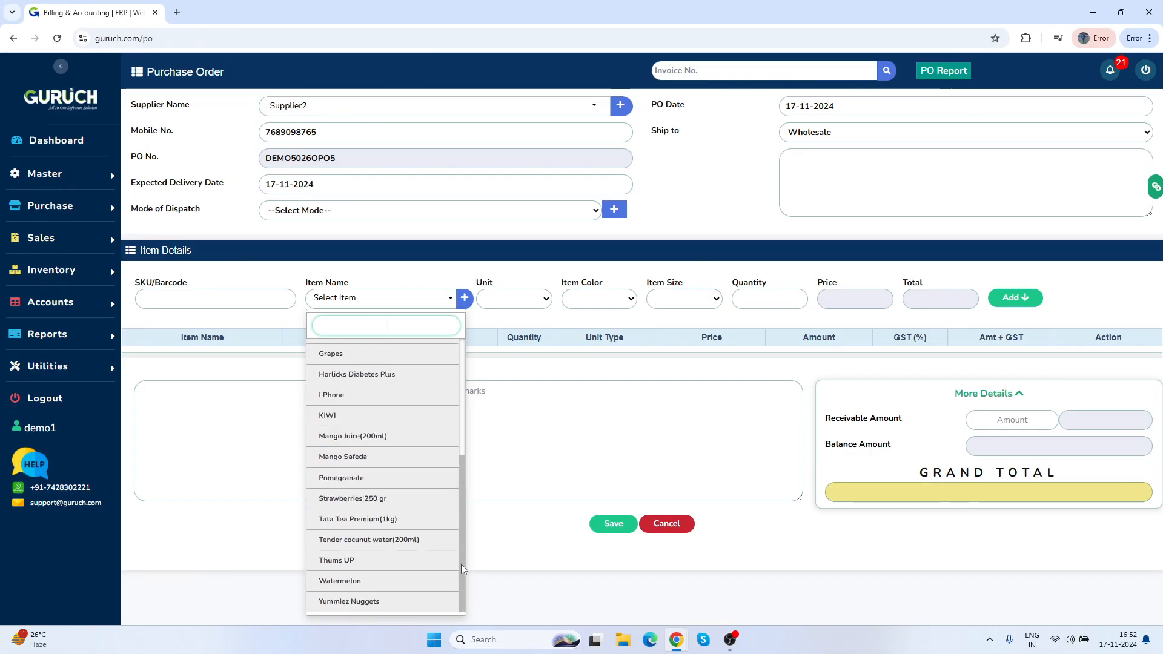
left_click(407, 479)
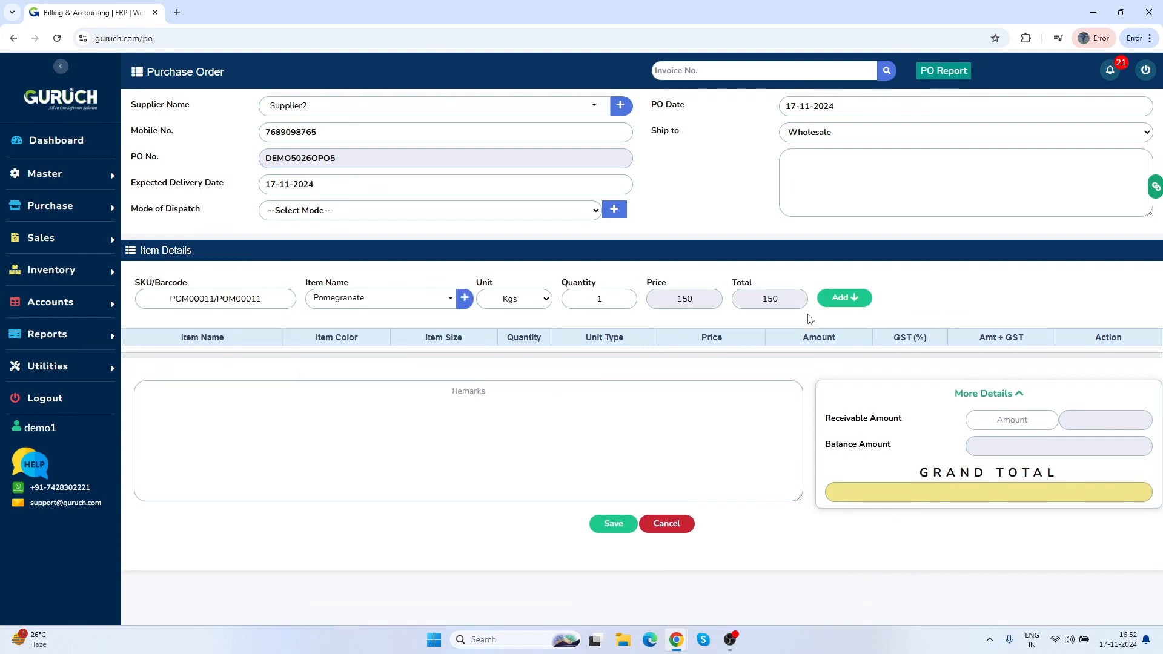
left_click(843, 298)
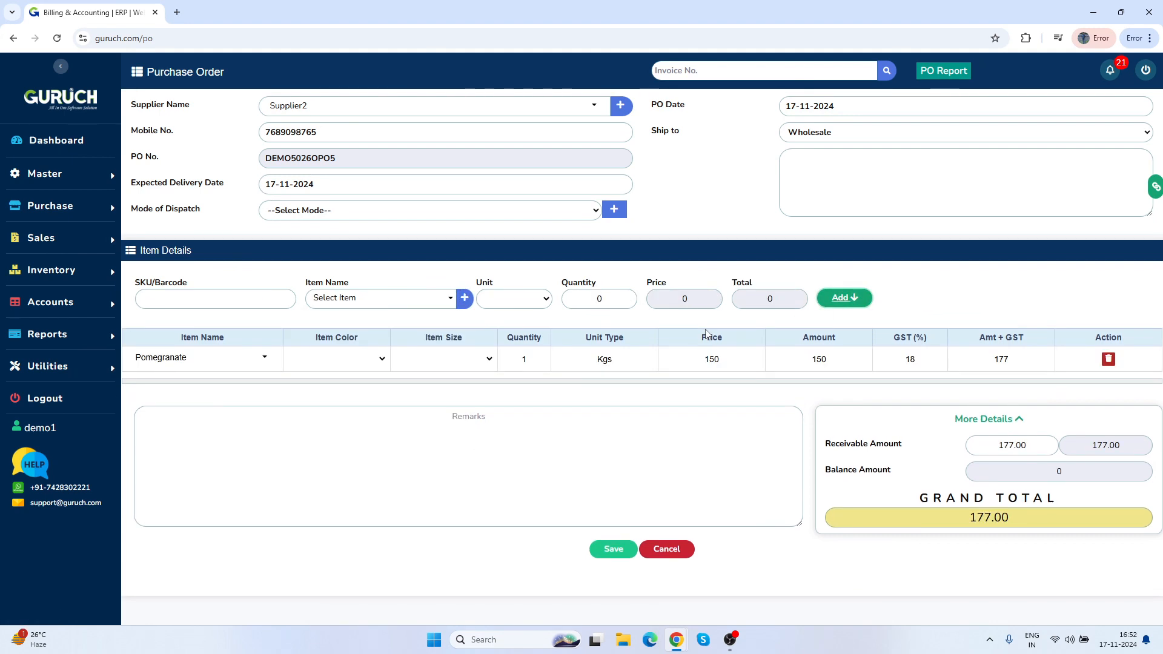
left_click(541, 359)
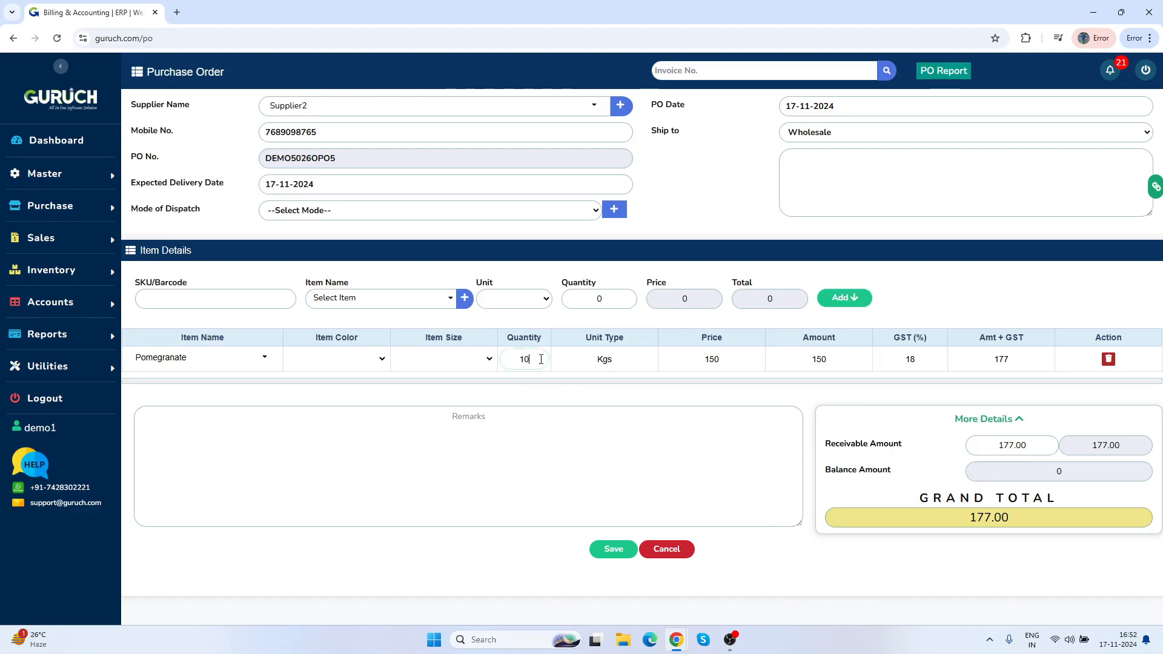
left_click(624, 359)
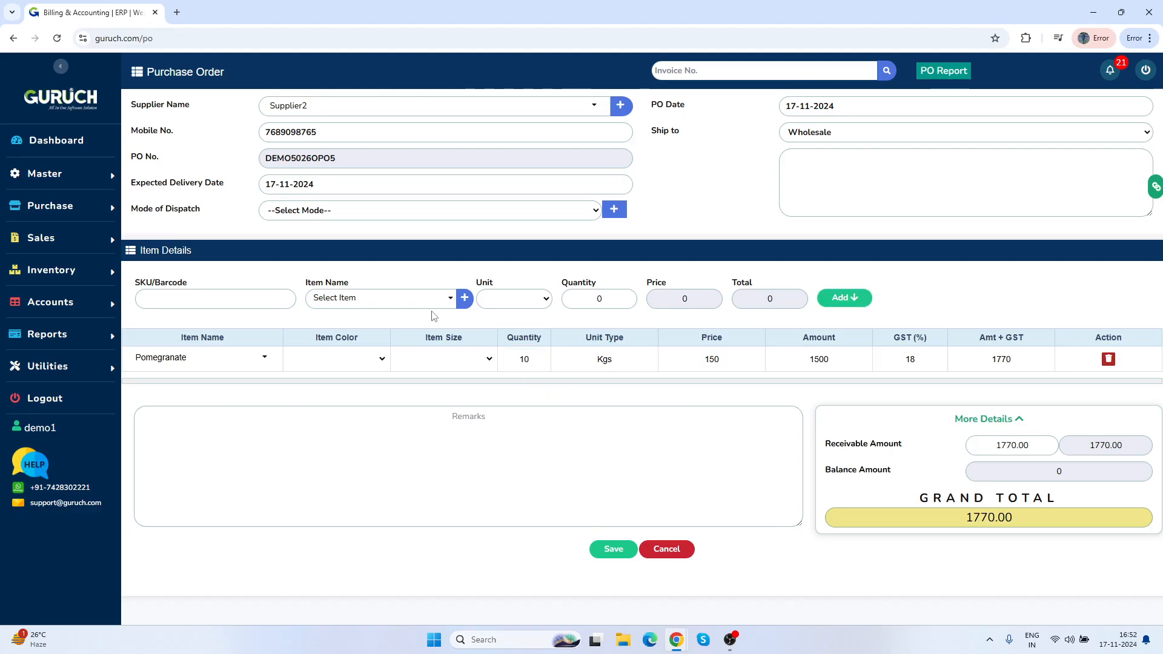
Step: Dismiss the item list and view the discount and charges fields in the purchase order's additional details
left_click(414, 304)
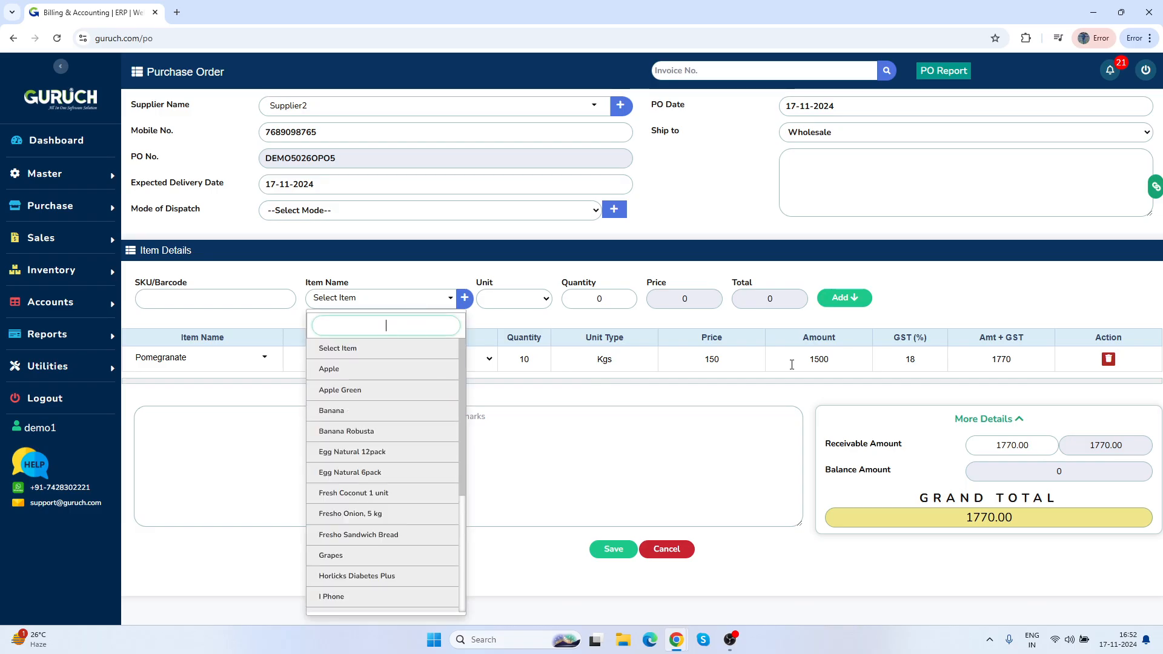
left_click(818, 360)
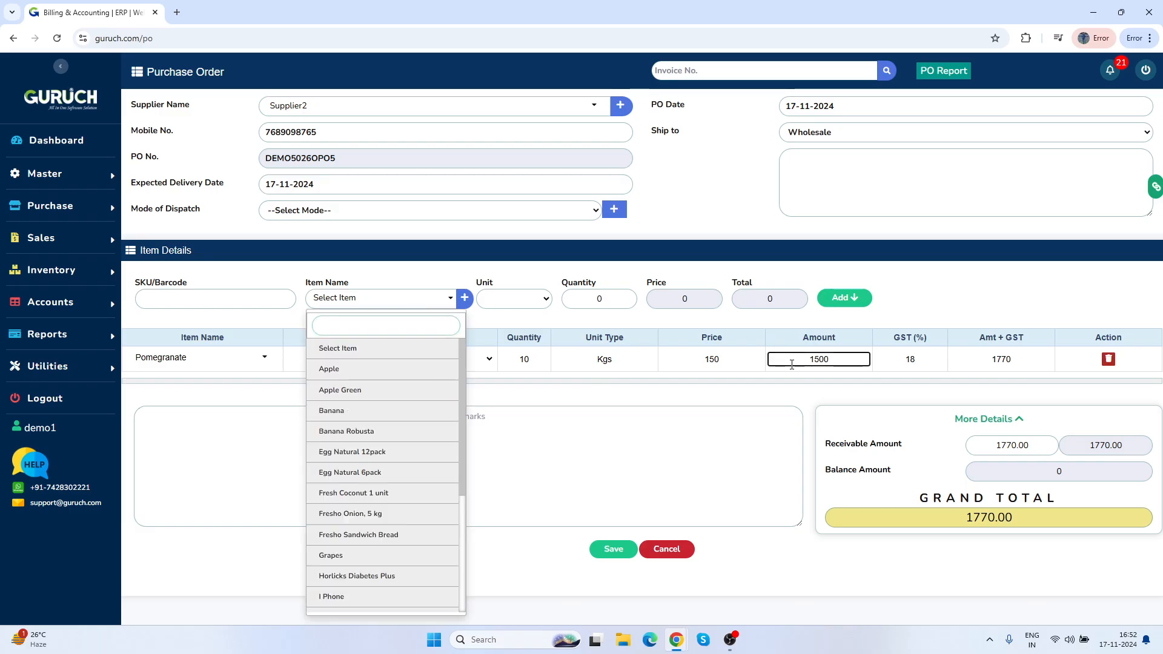
left_click(667, 447)
left_click(975, 418)
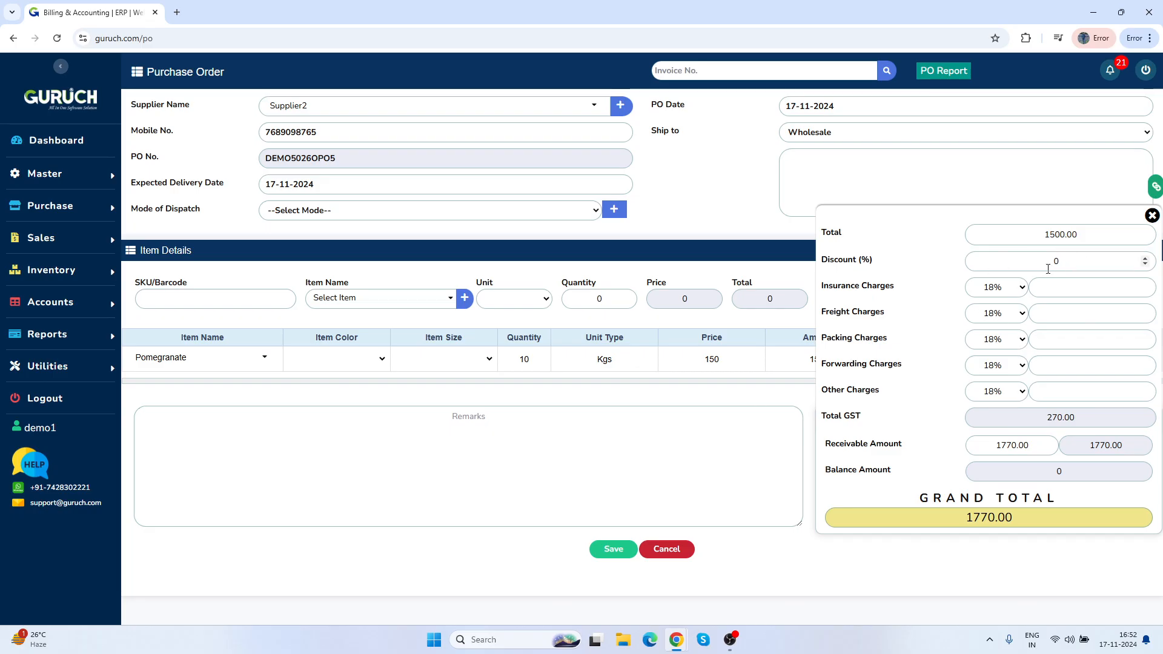
left_click(1153, 217)
Step: Save the purchase order, confirm its submission, and leave its printable document for a blank purchase order form
left_click(615, 551)
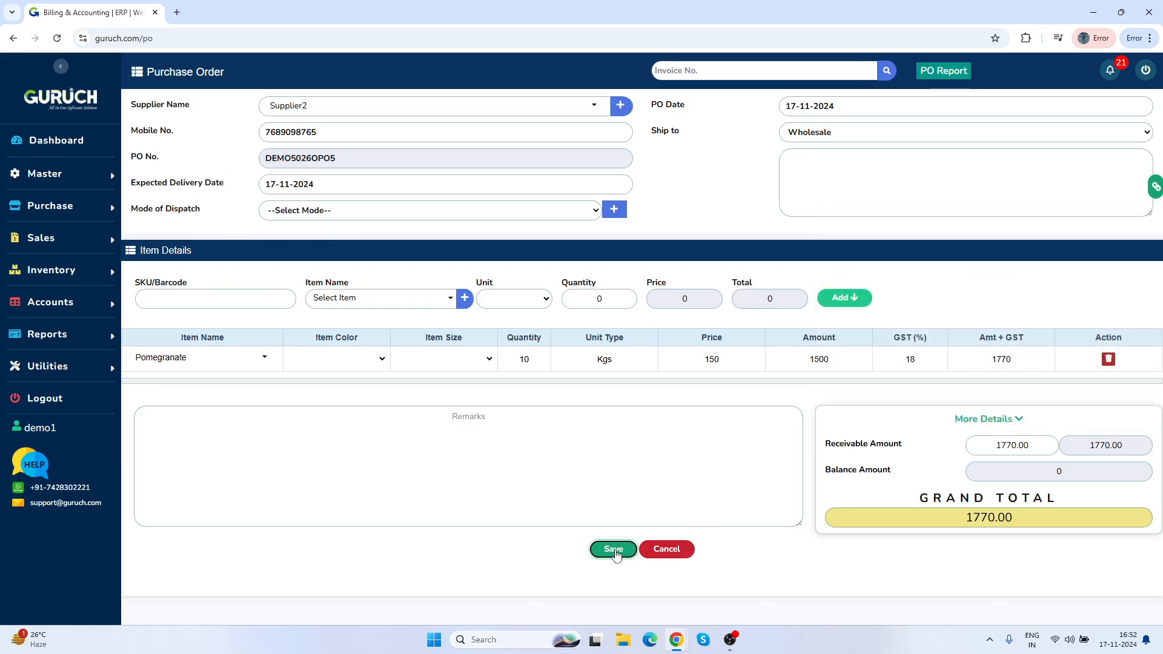
left_click(603, 411)
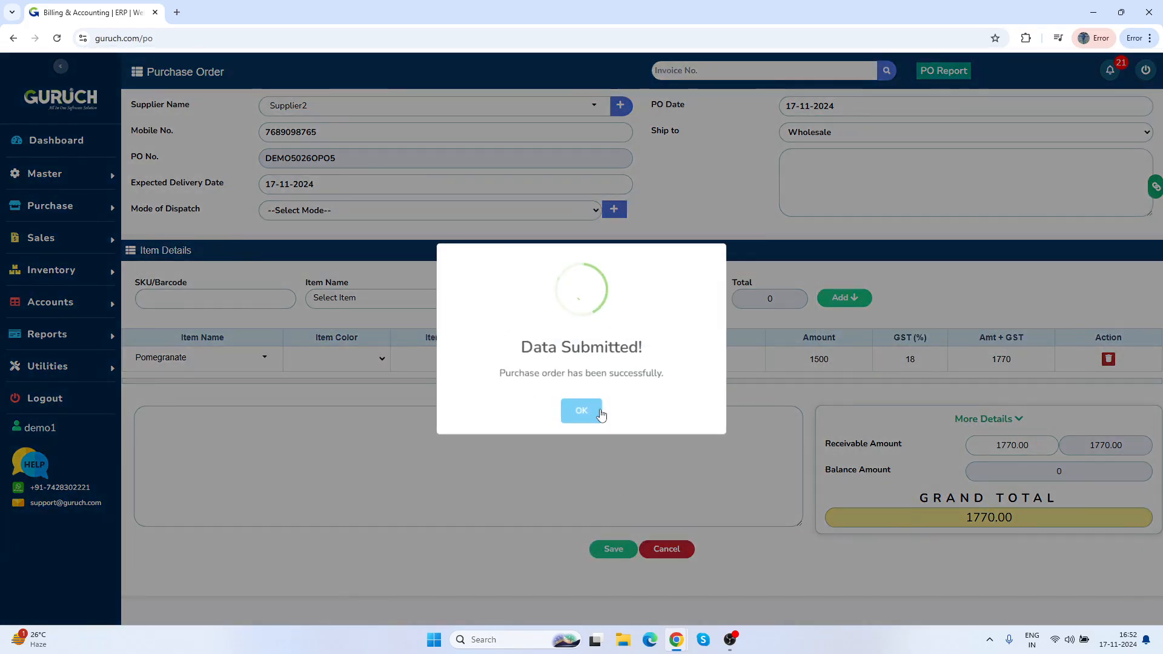
left_click(584, 412)
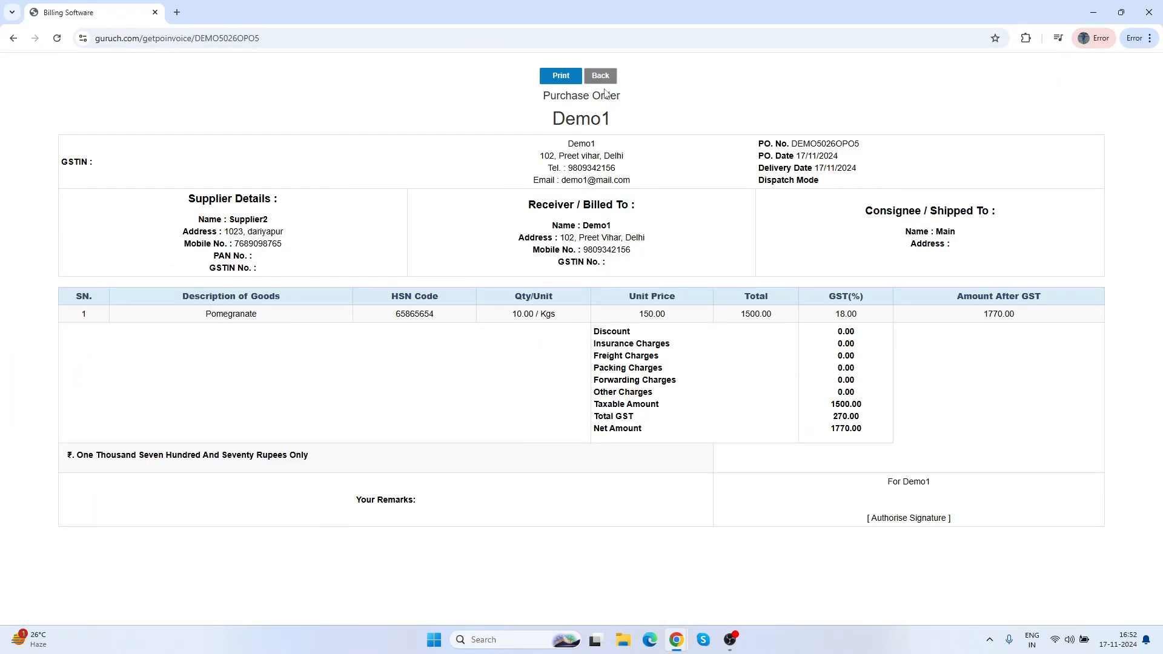
left_click(600, 79)
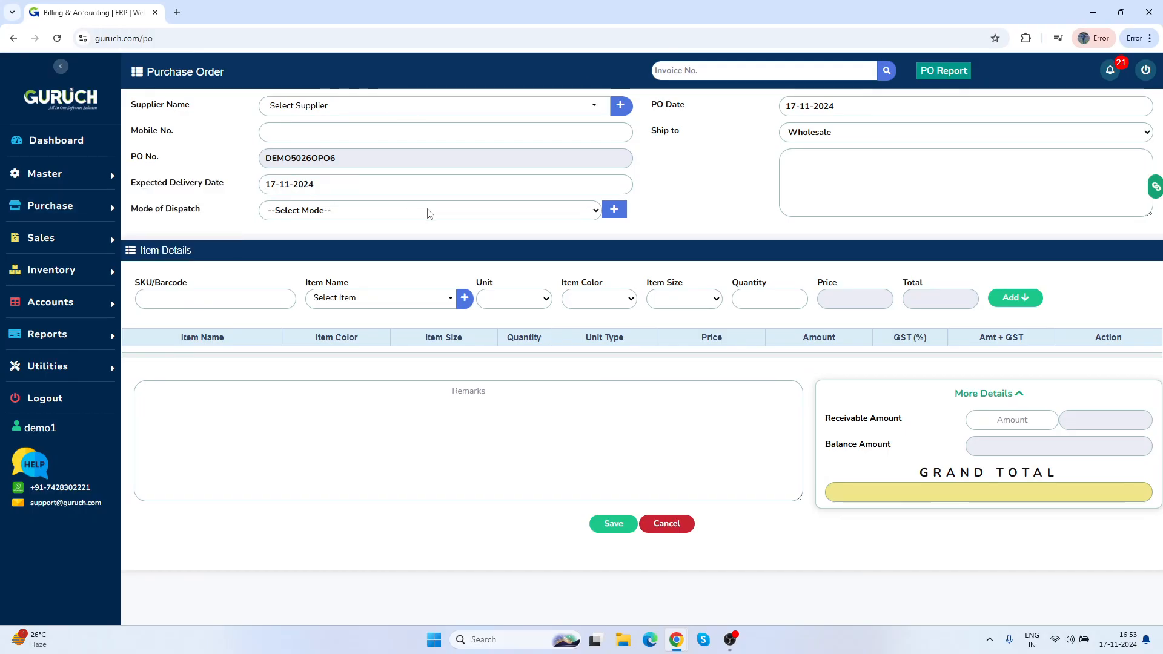
Step: Start a new purchase for Supplier2 and expand the form's additional header fields
mouse_move(83, 211)
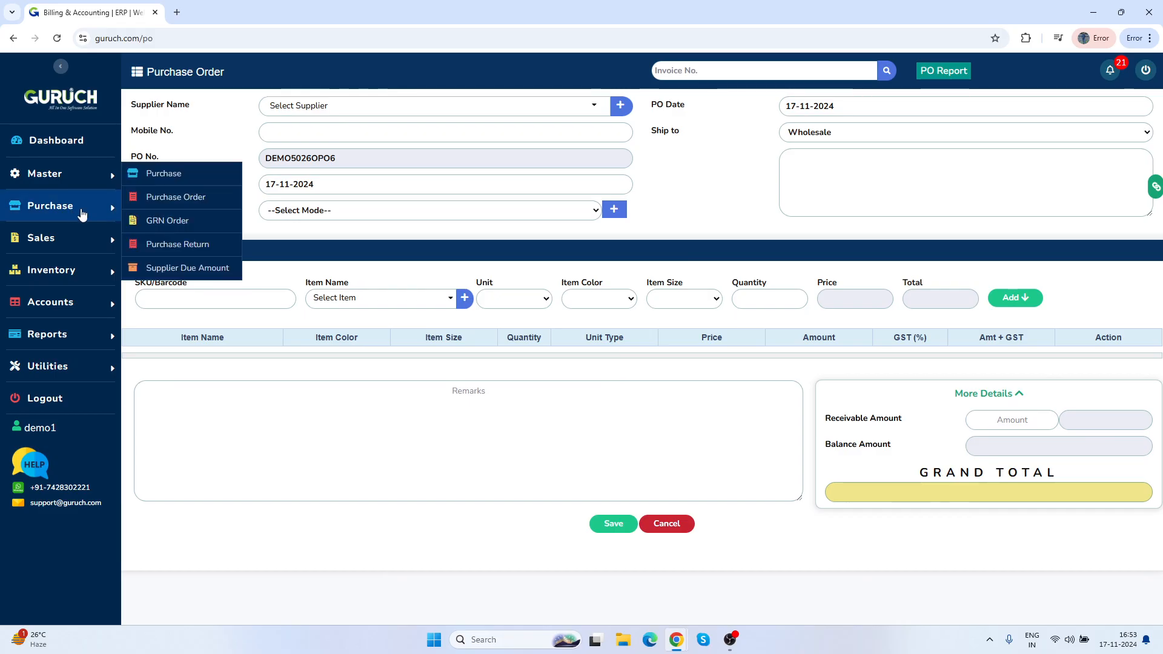
left_click(165, 177)
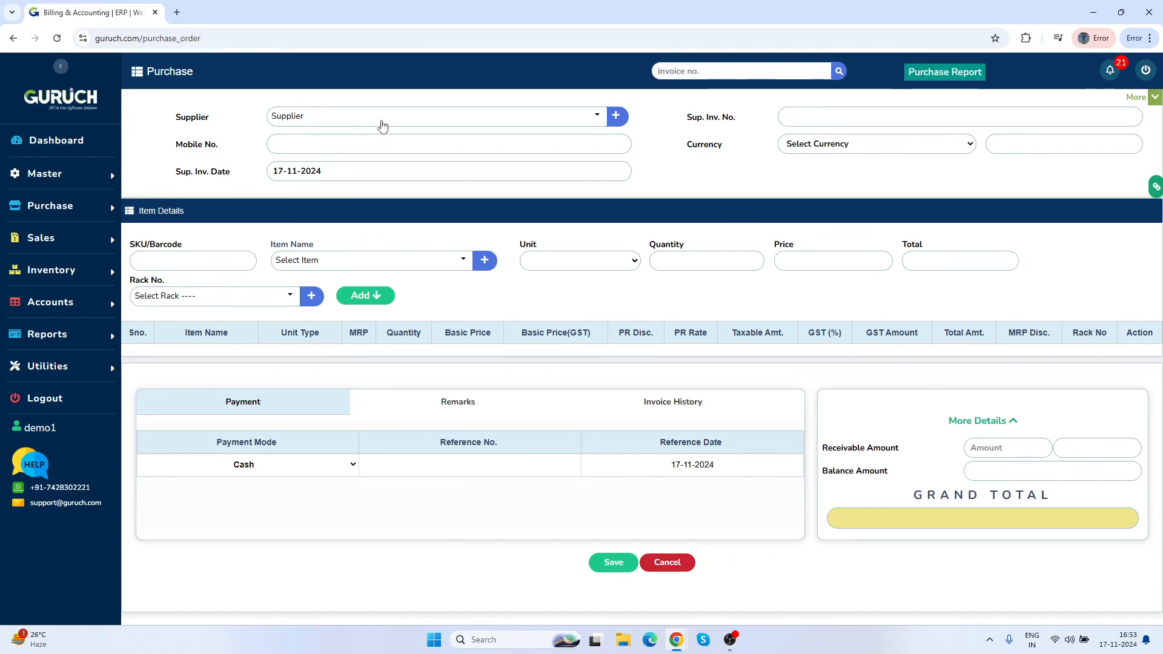
left_click(382, 124)
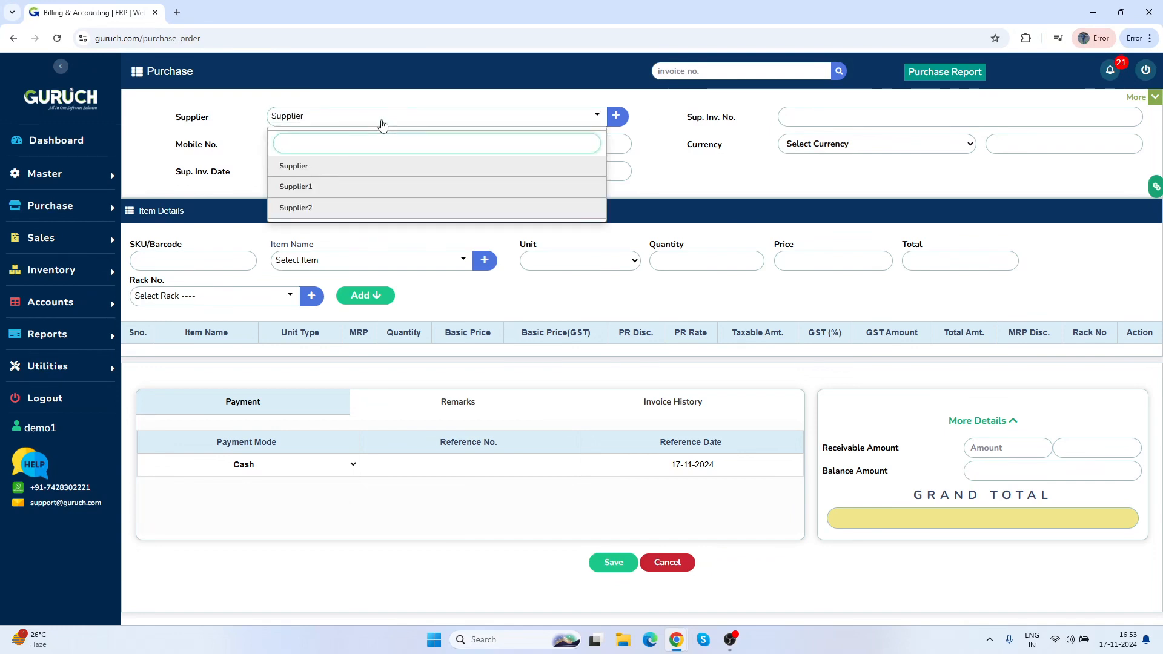
left_click(338, 209)
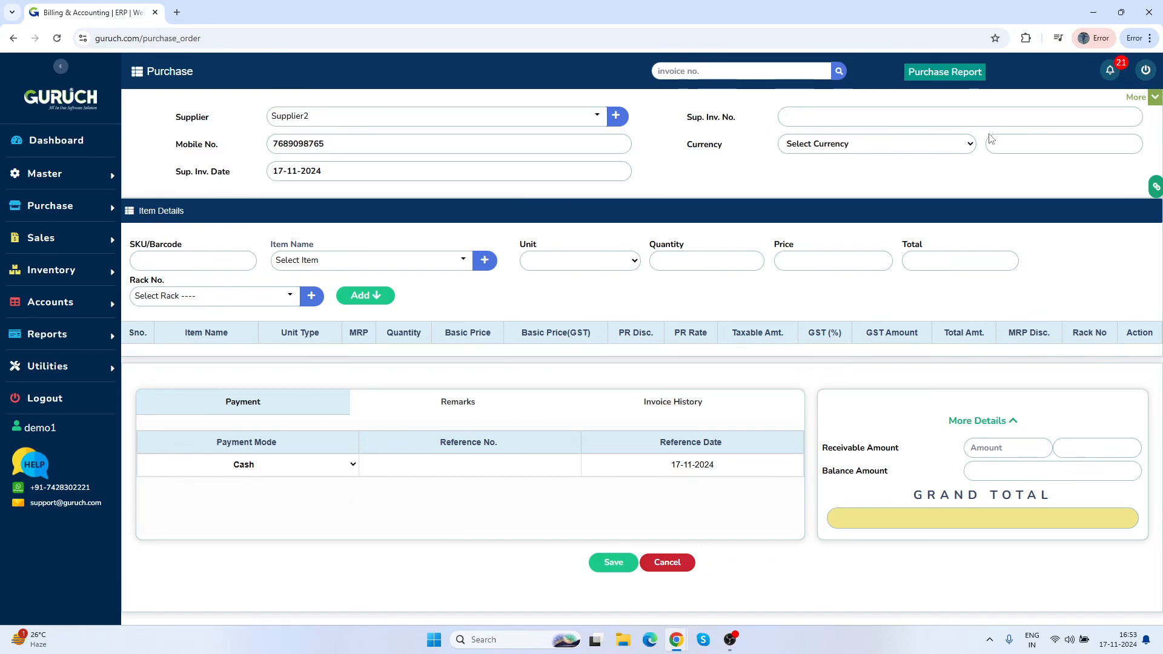
left_click(1154, 99)
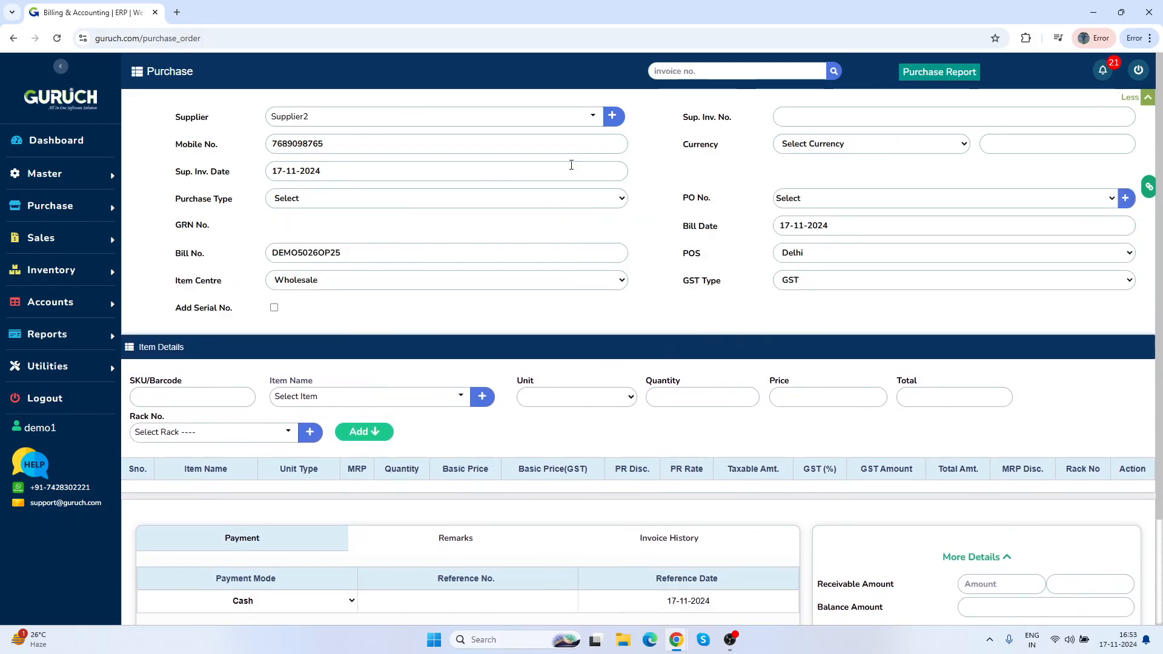
Step: Set the purchase type to PO and load the Supplier2 purchase order for Pomegranate into the purchase
left_click(370, 200)
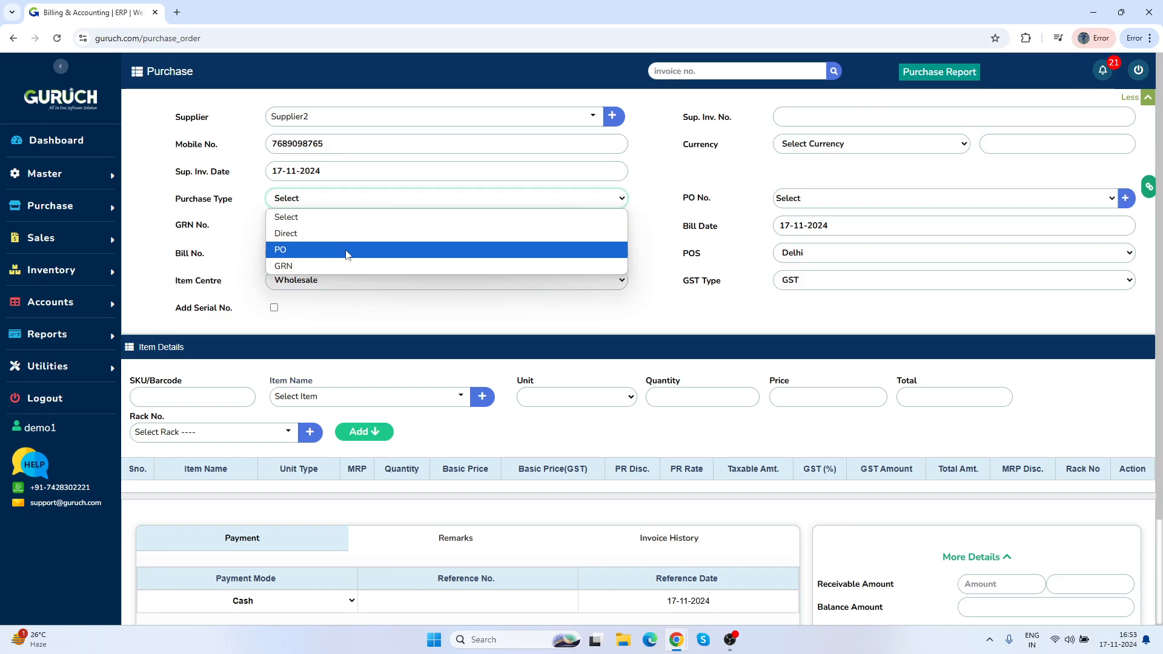
key("Up")
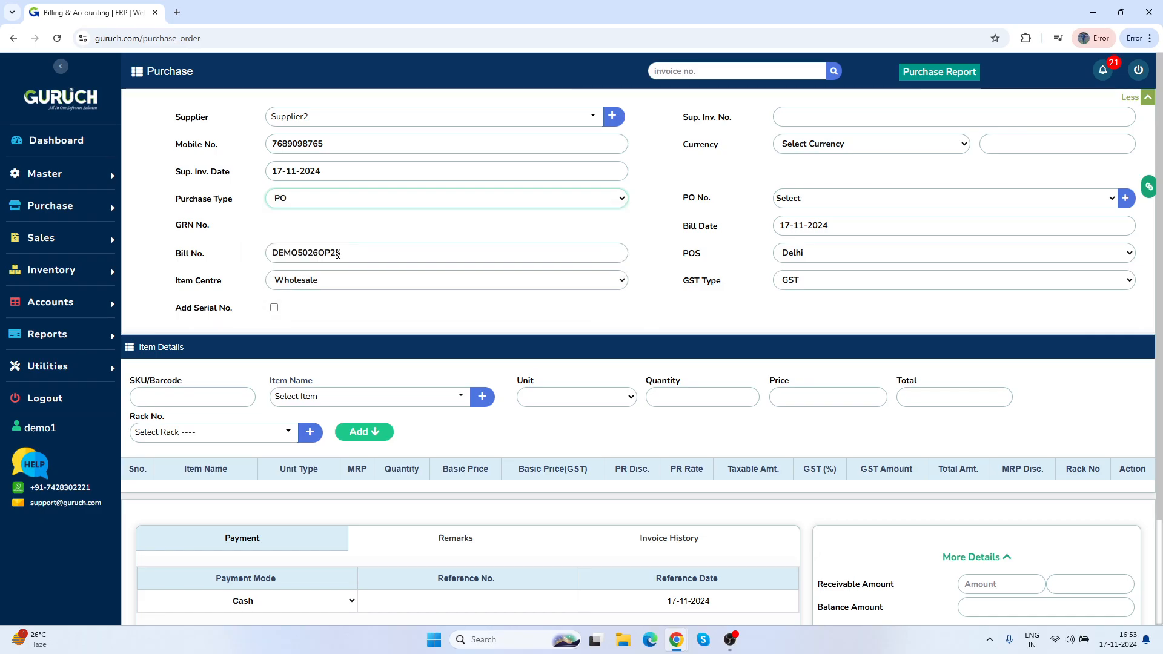
left_click(337, 251)
left_click(839, 199)
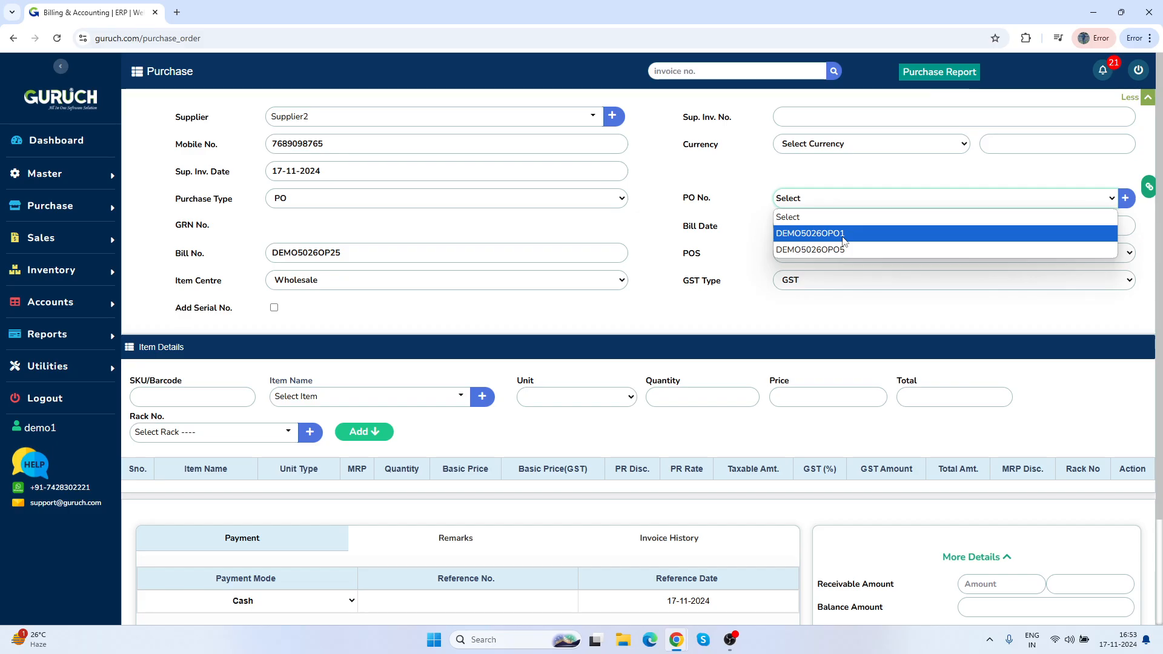
left_click(491, 125)
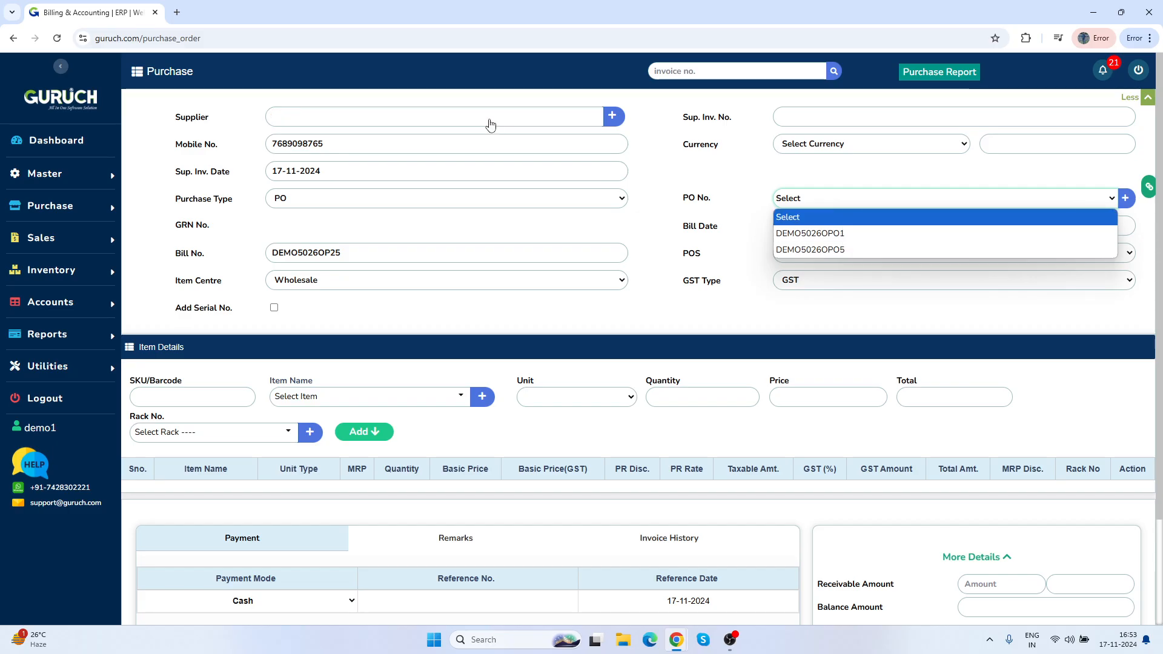
left_click(839, 247)
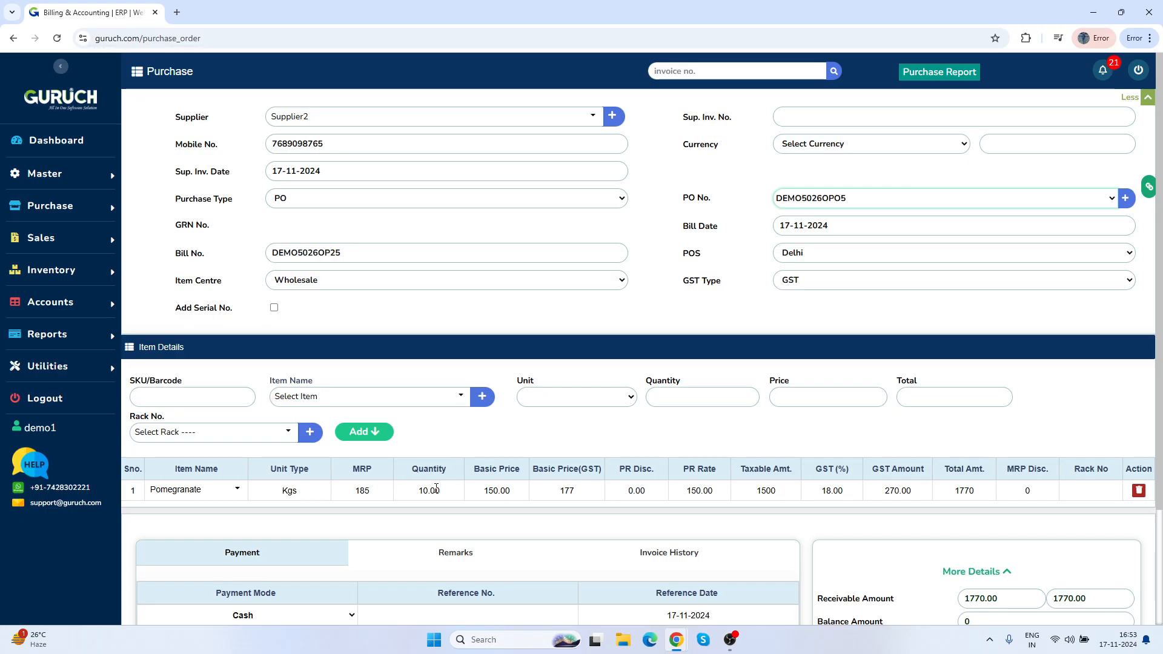
Step: Check the supplier invoice number field and select the quantity on the purchase's Pomegranate line
left_click(803, 116)
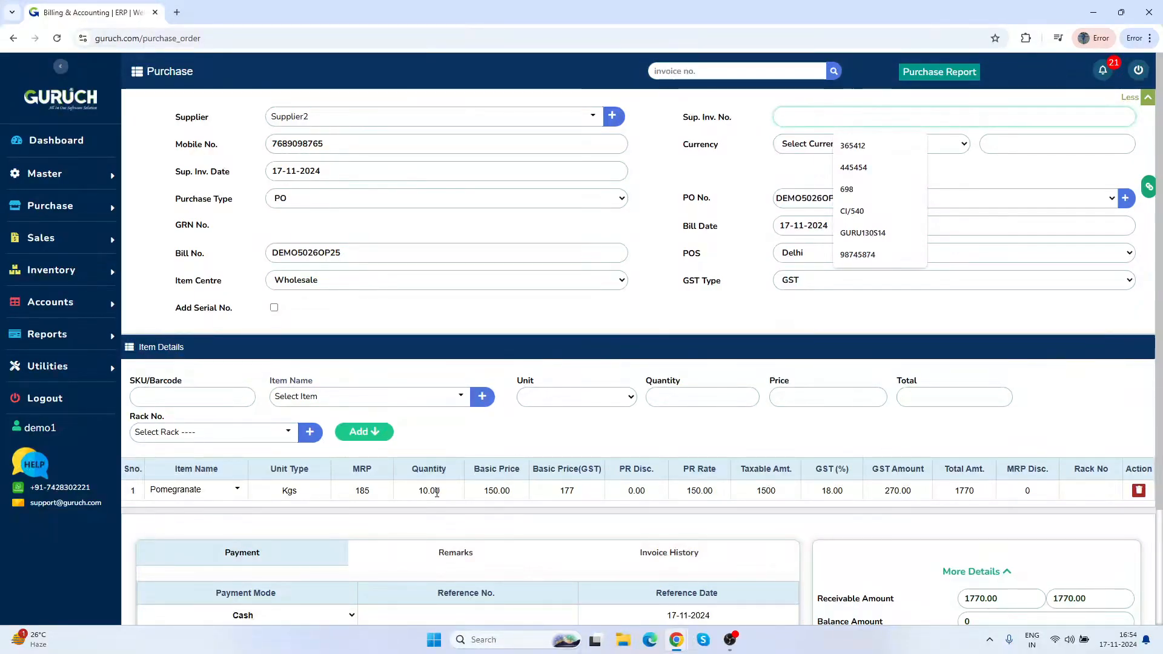
left_click(429, 491)
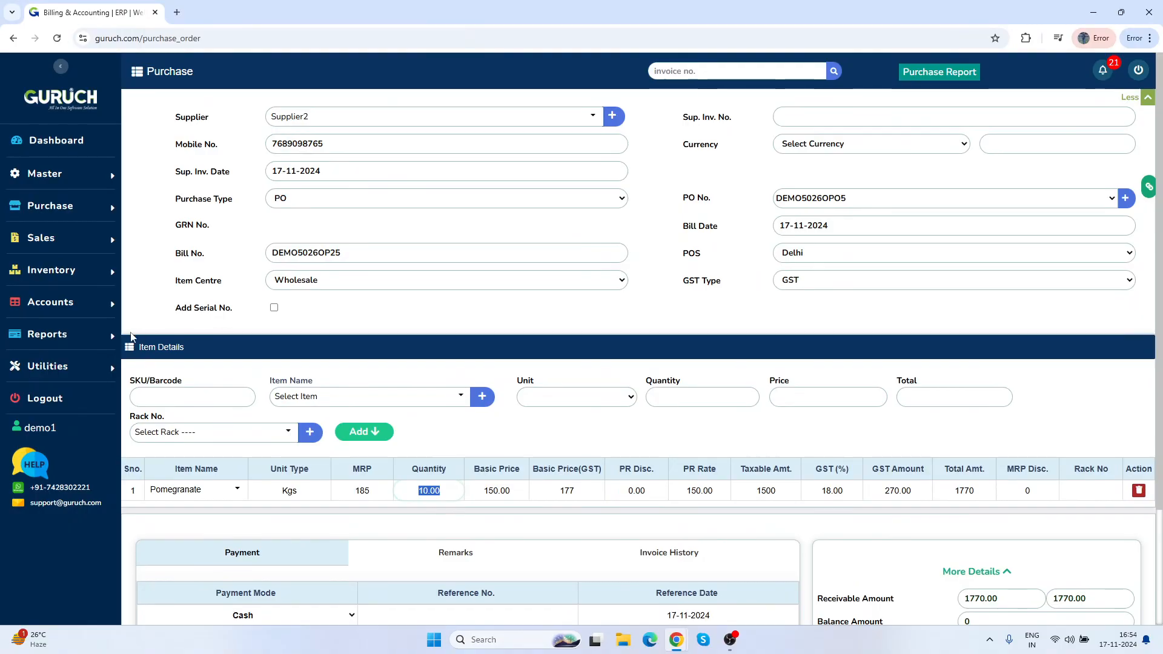
Step: Open the PO Pending Report and check the ordered, received and balance quantities of Supplier2's Pomegranate order
mouse_move(65, 341)
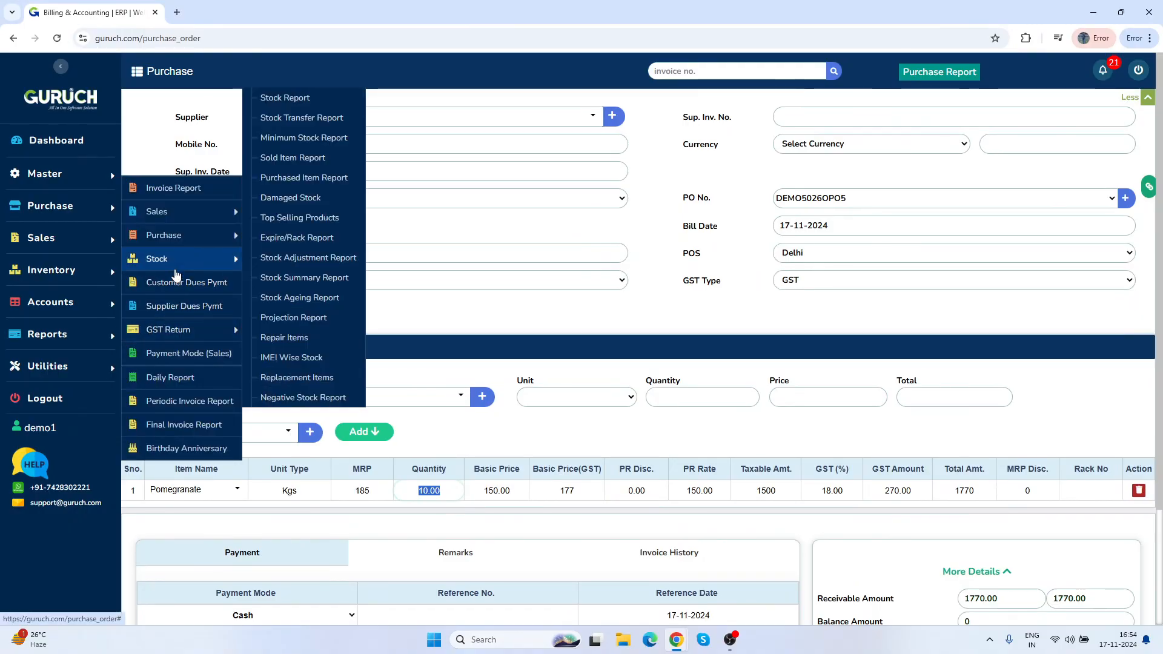
mouse_move(182, 239)
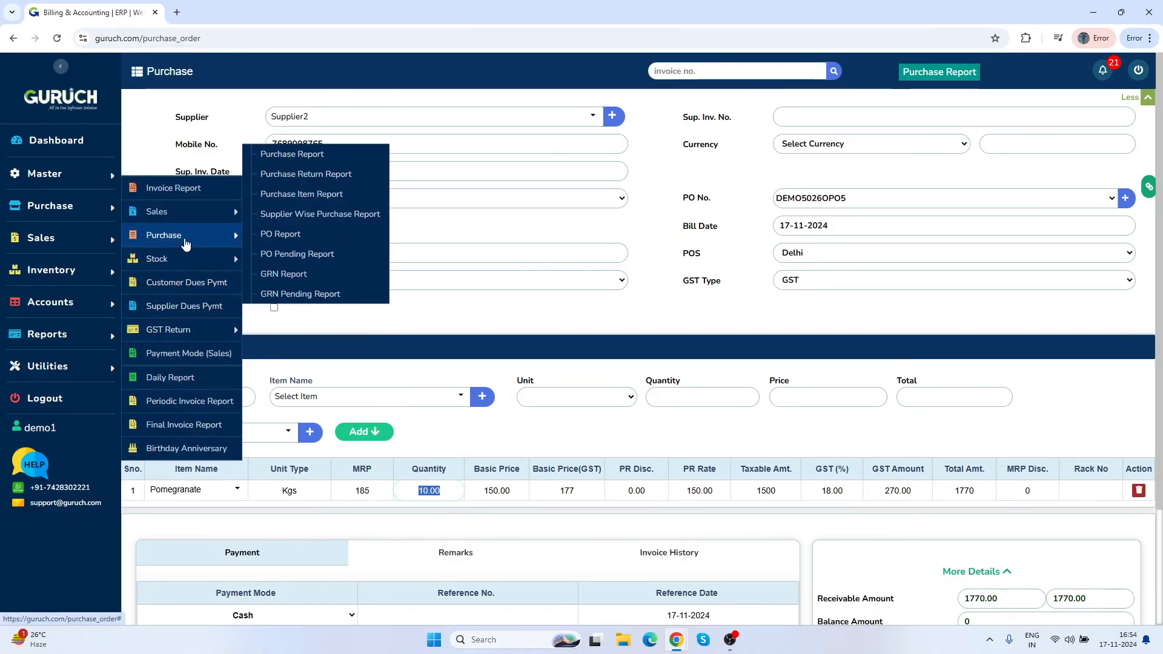
left_click(292, 255)
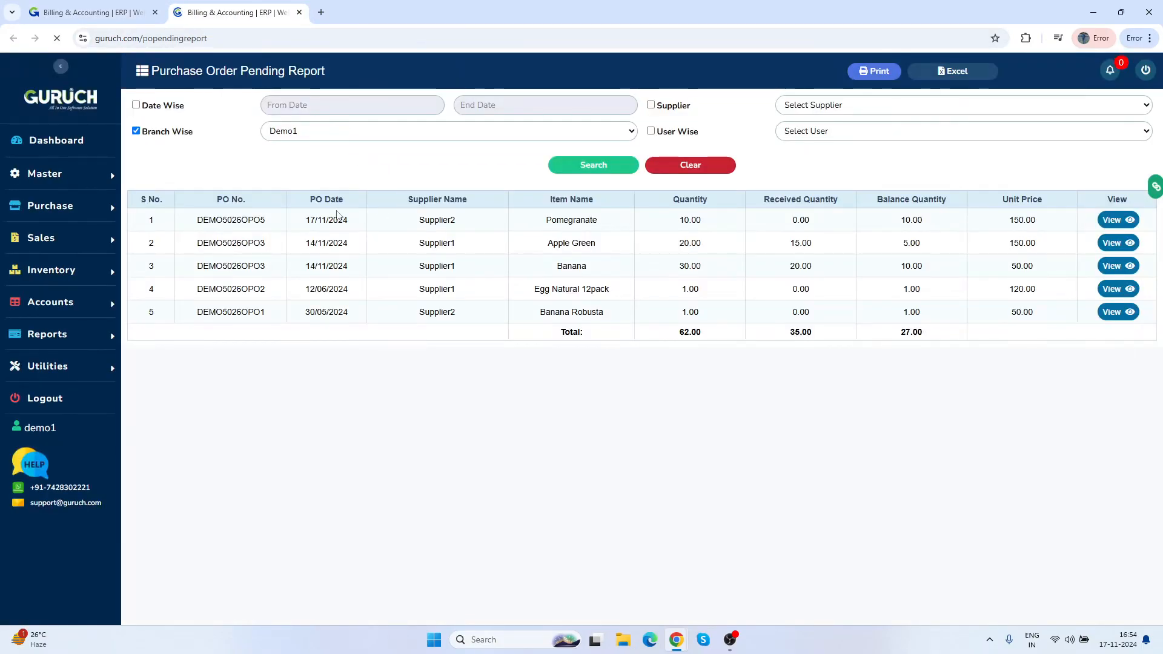
double_click(261, 220)
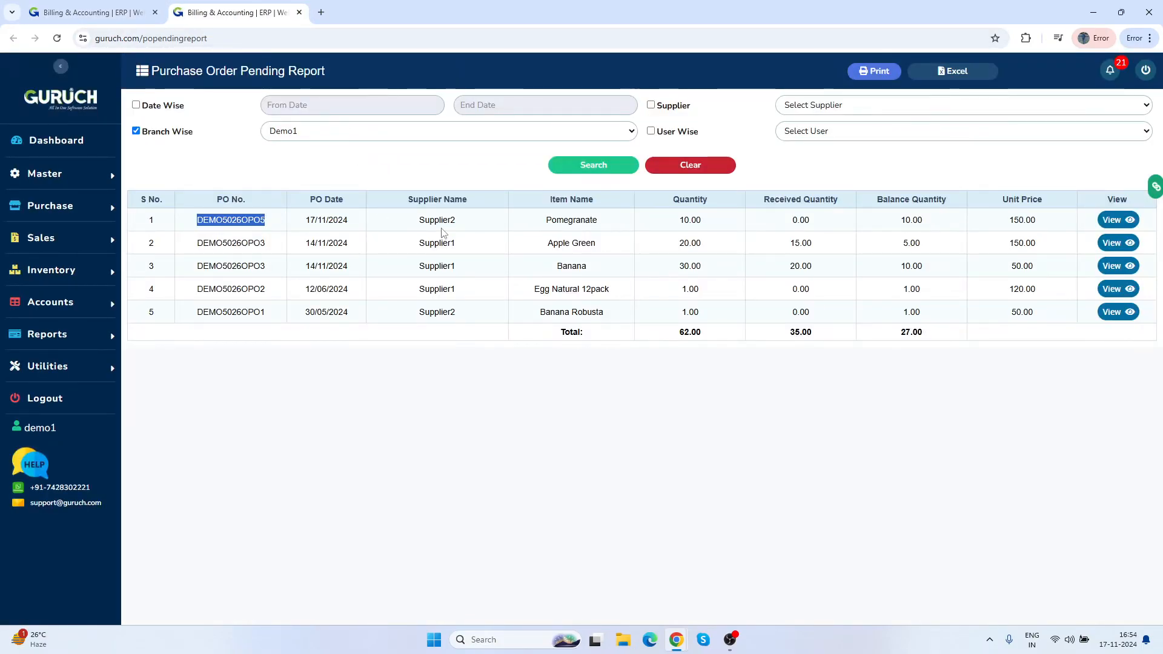
left_click(691, 219)
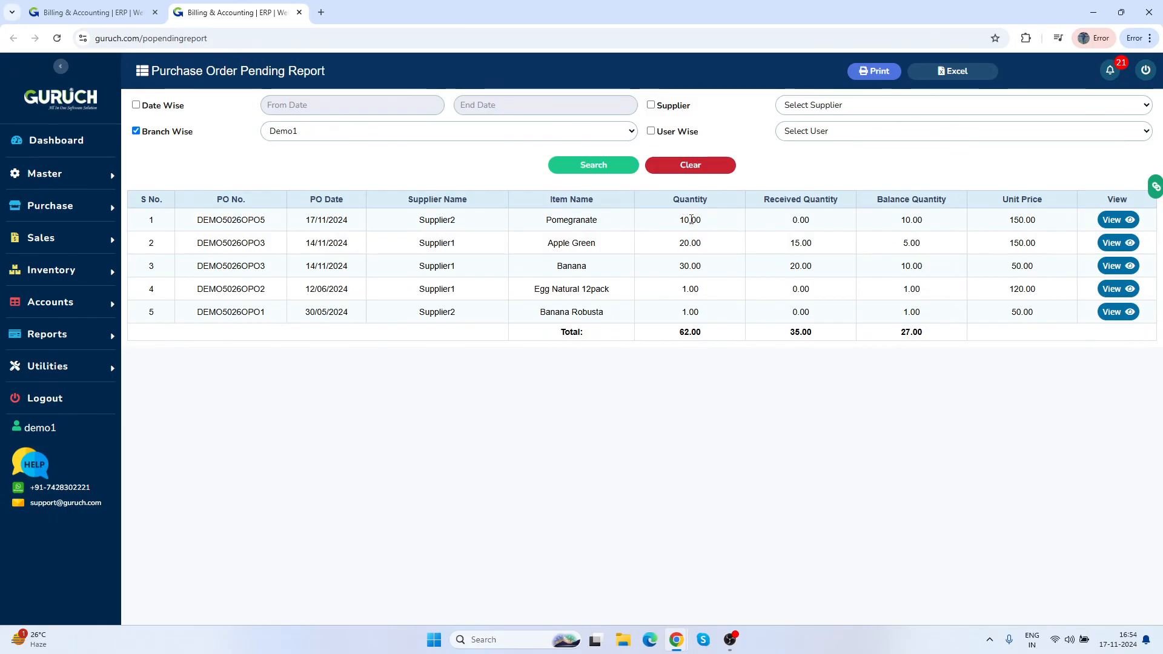
double_click(691, 219)
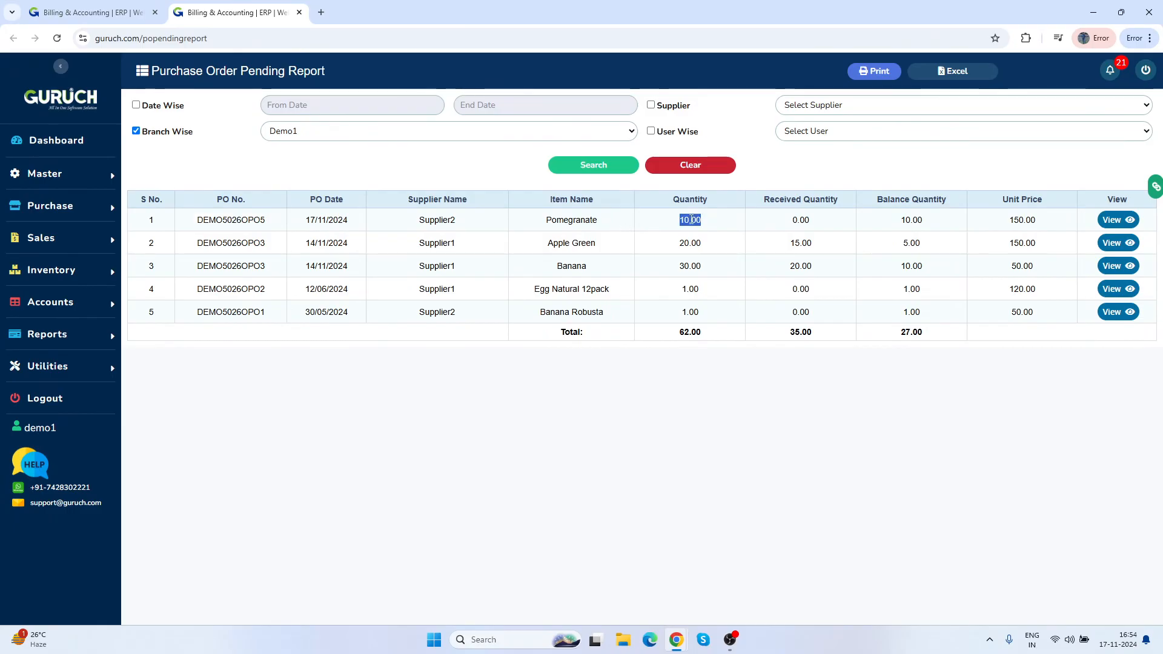
left_click(809, 220)
double_click(806, 220)
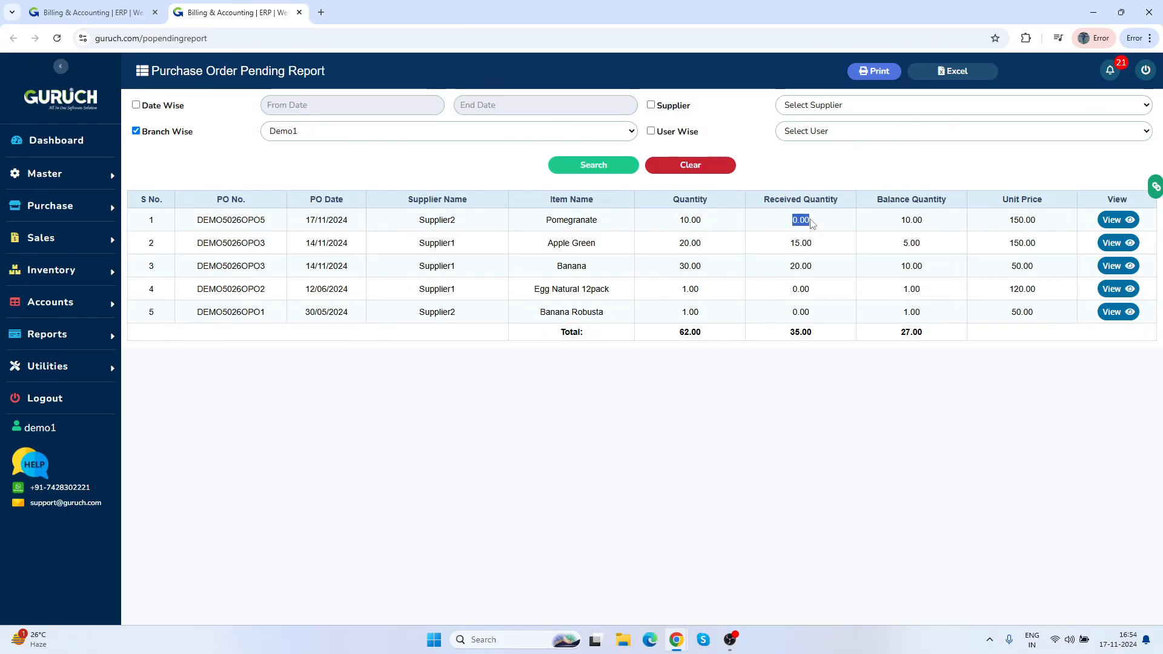
double_click(910, 219)
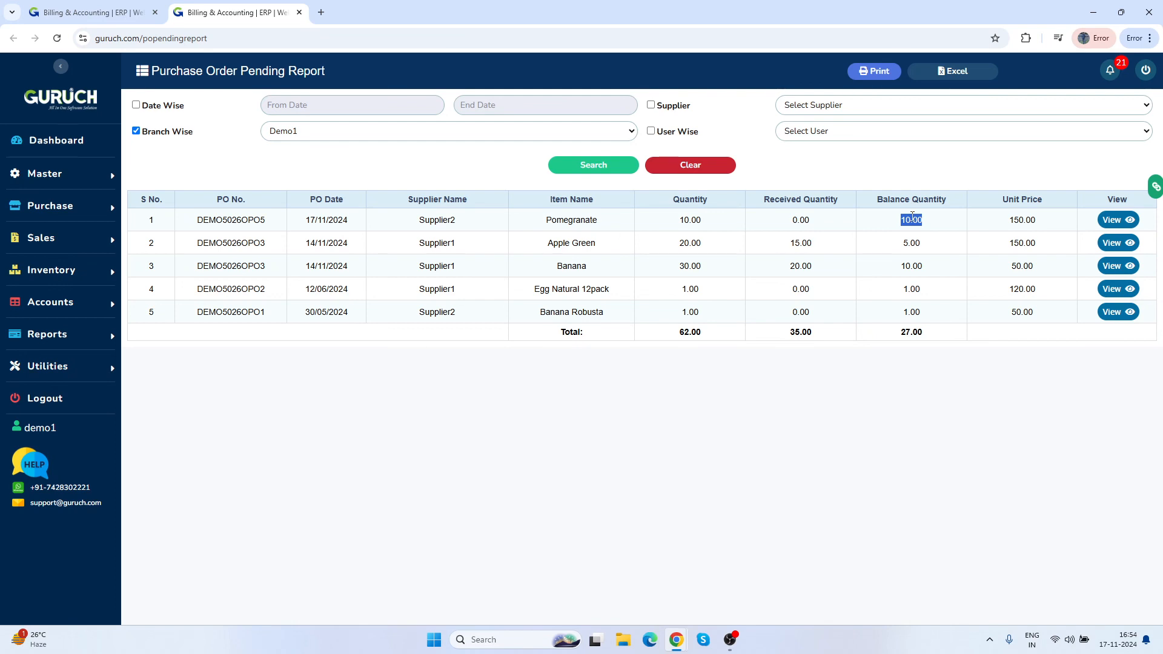
Step: Return to the open purchase and set the Pomegranate line's quantity to 8
left_click(113, 6)
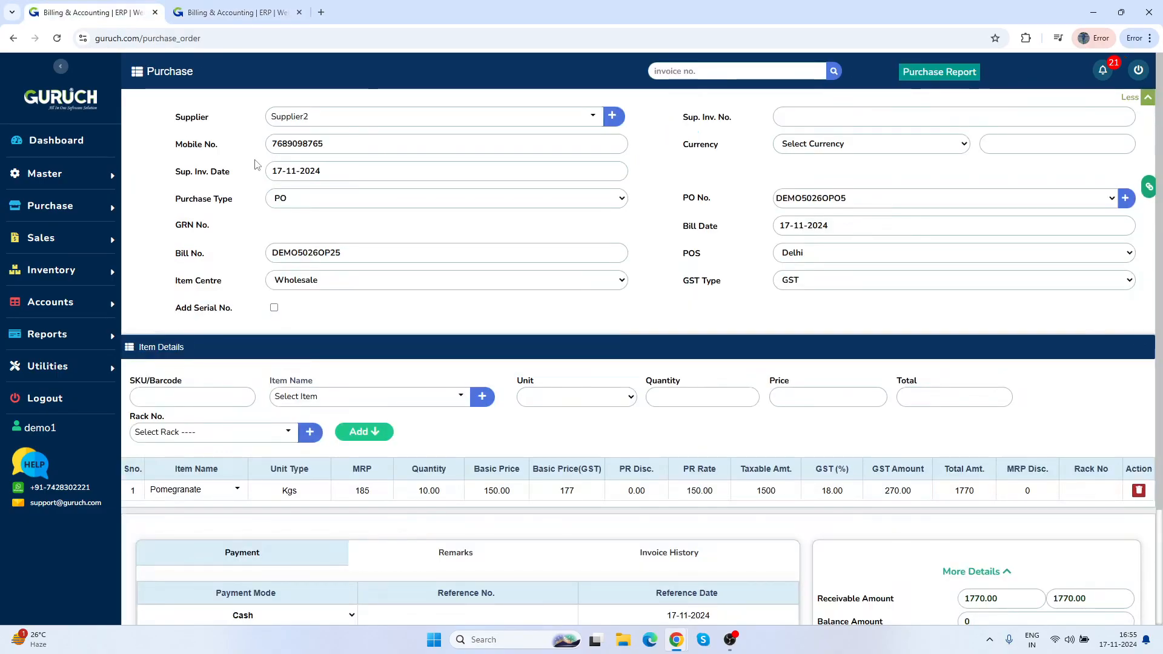
double_click(437, 491)
type("8")
left_click(603, 484)
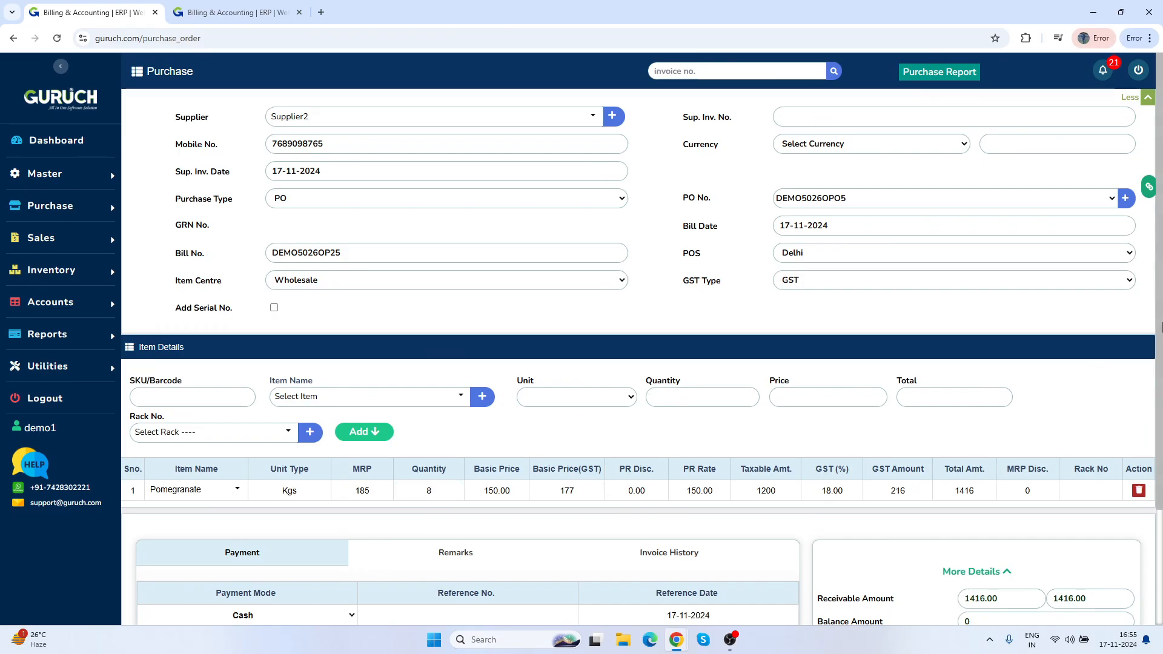
Step: Set the purchase's payment mode to Credit and try to save the purchase
left_click_drag(1159, 400, 1162, 540)
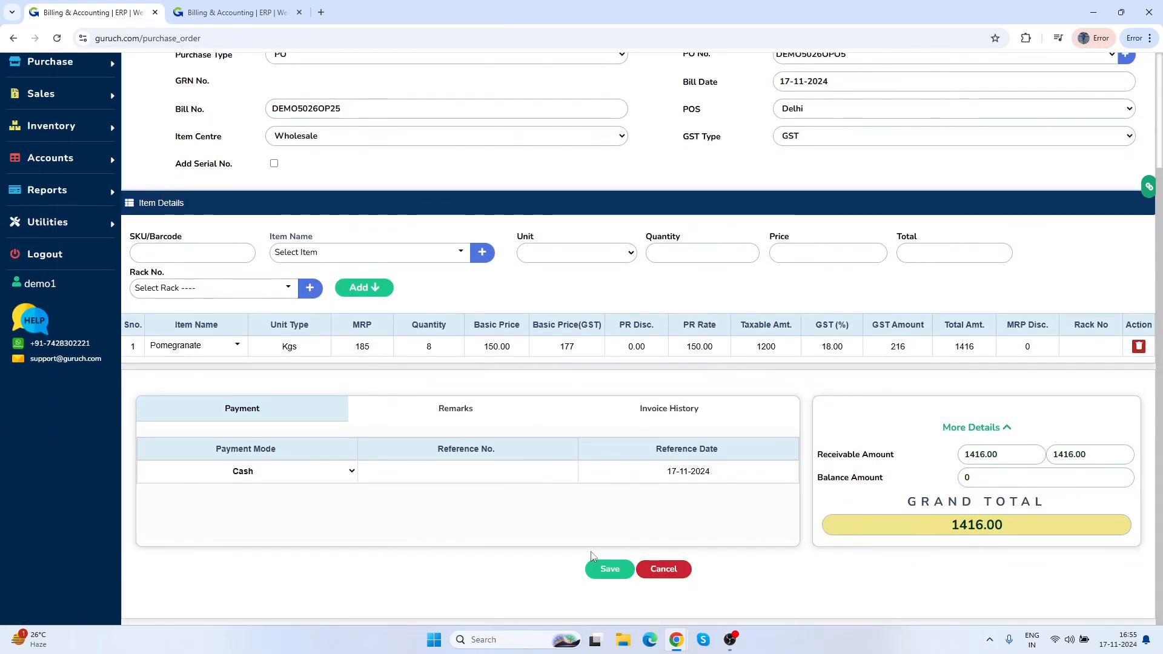
left_click(298, 472)
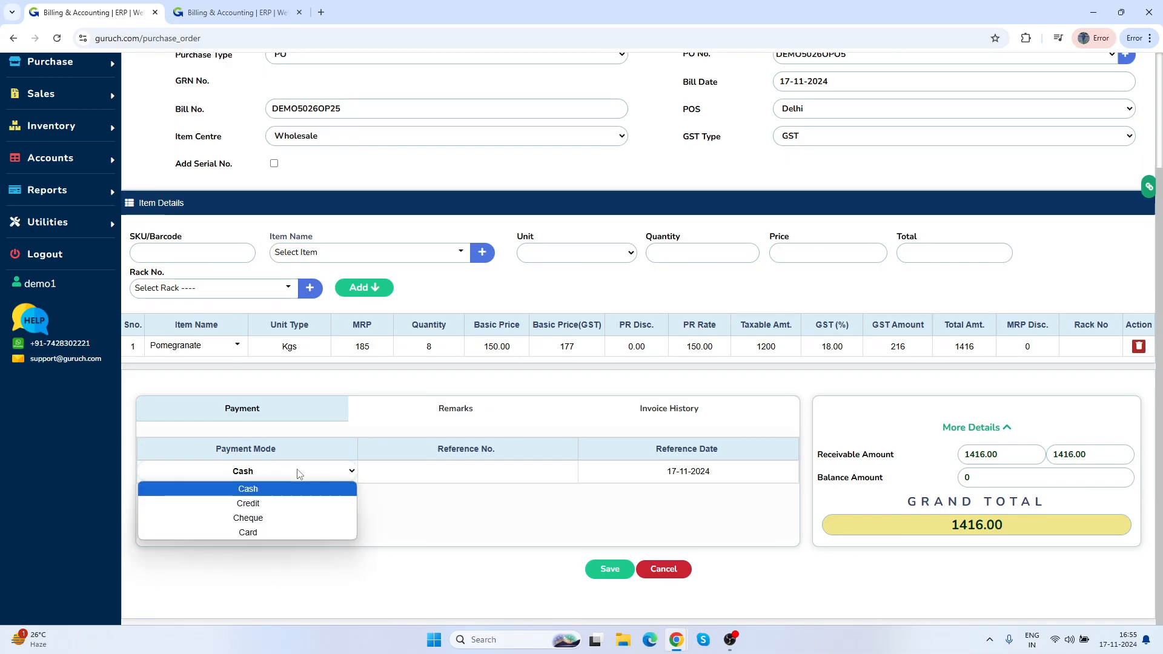
left_click(292, 509)
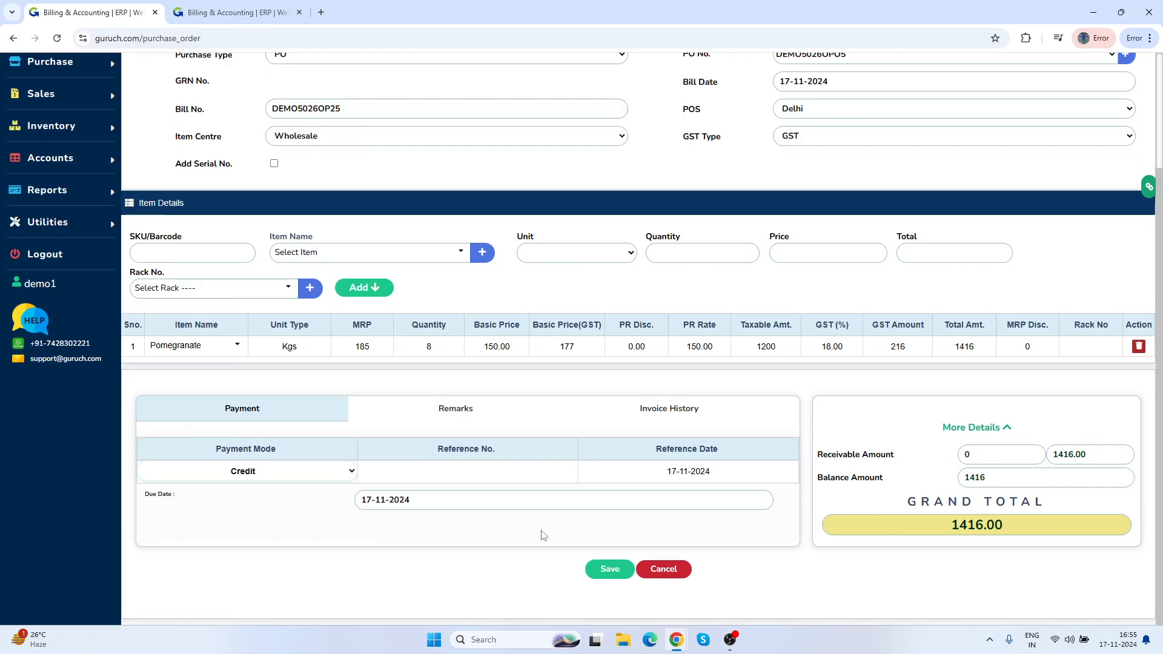
left_click(615, 571)
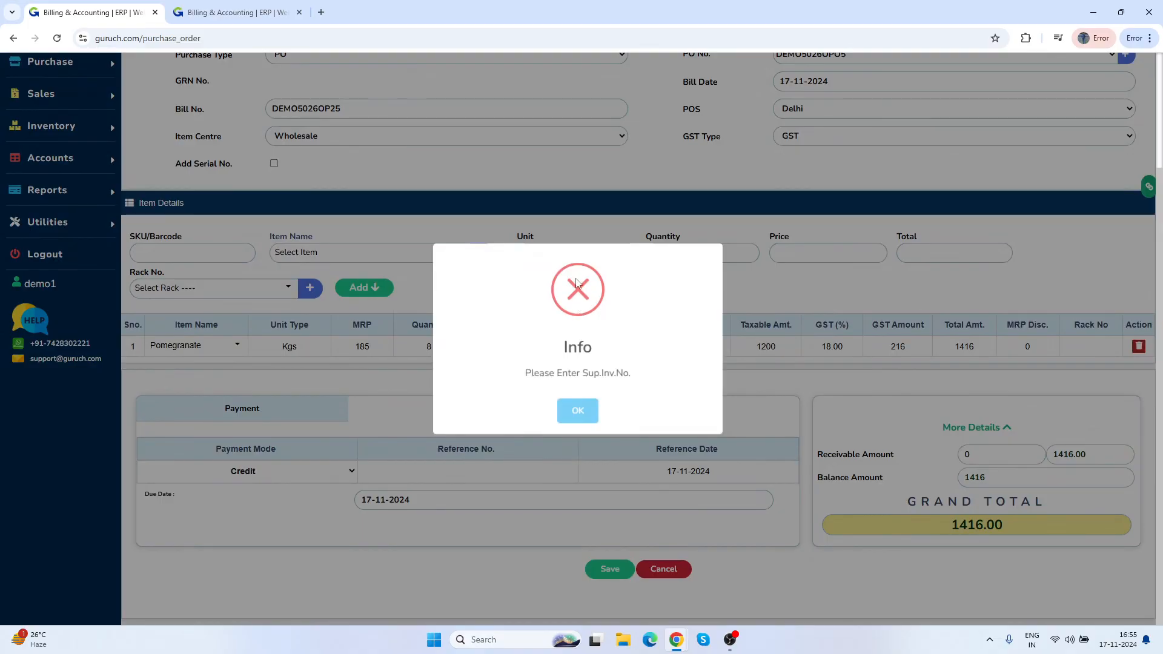
left_click(586, 410)
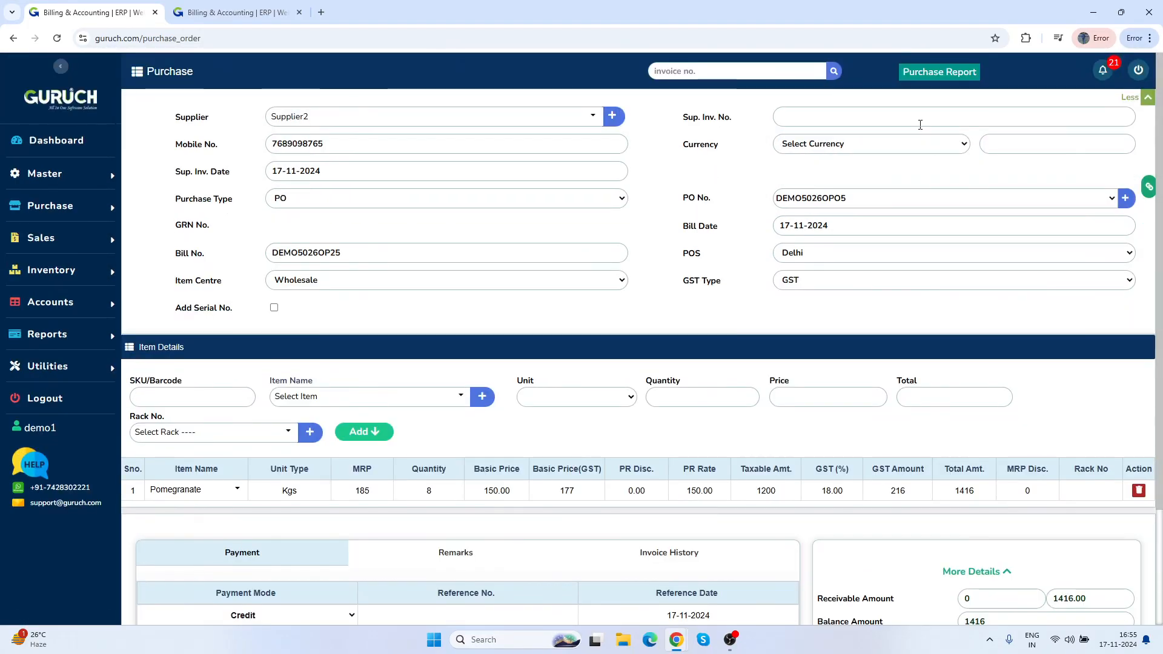
Step: Fill in the supplier invoice number, then save the purchase and confirm its submission
left_click(914, 116)
type("23657411")
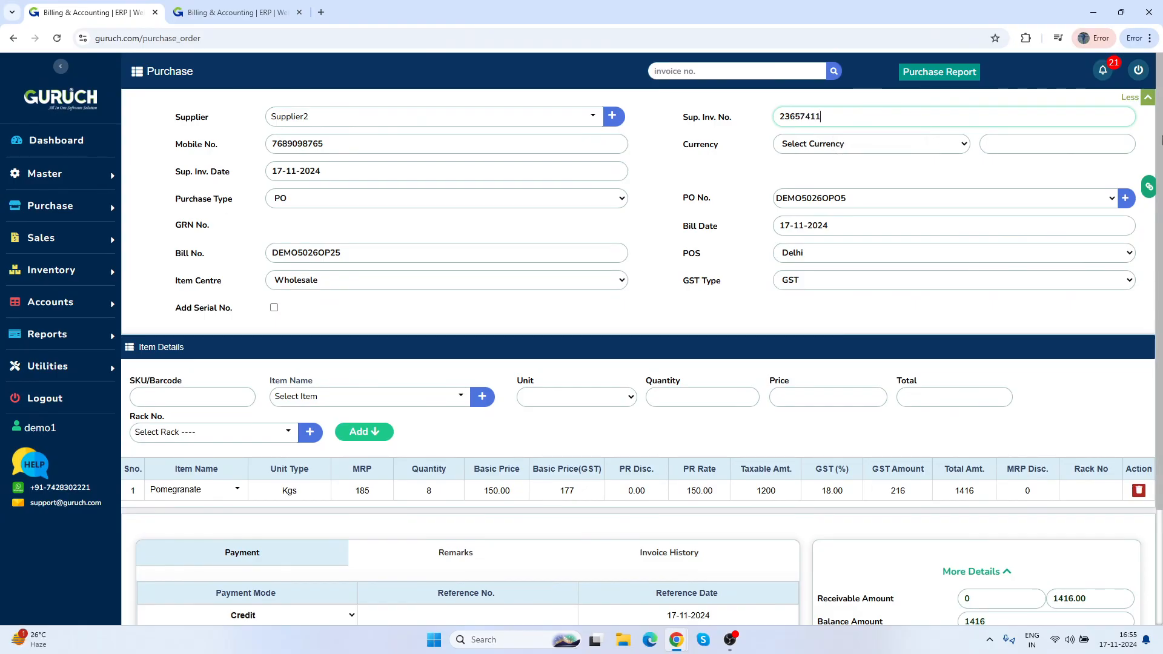
scroll(694, 537, "down", 3)
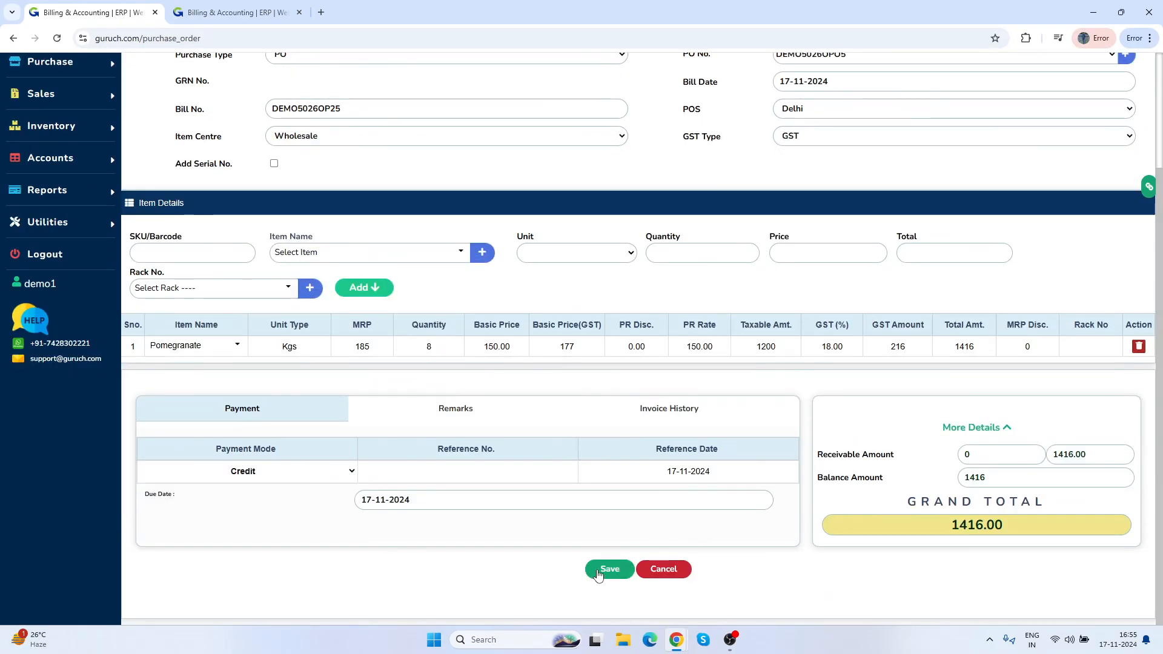
left_click(599, 572)
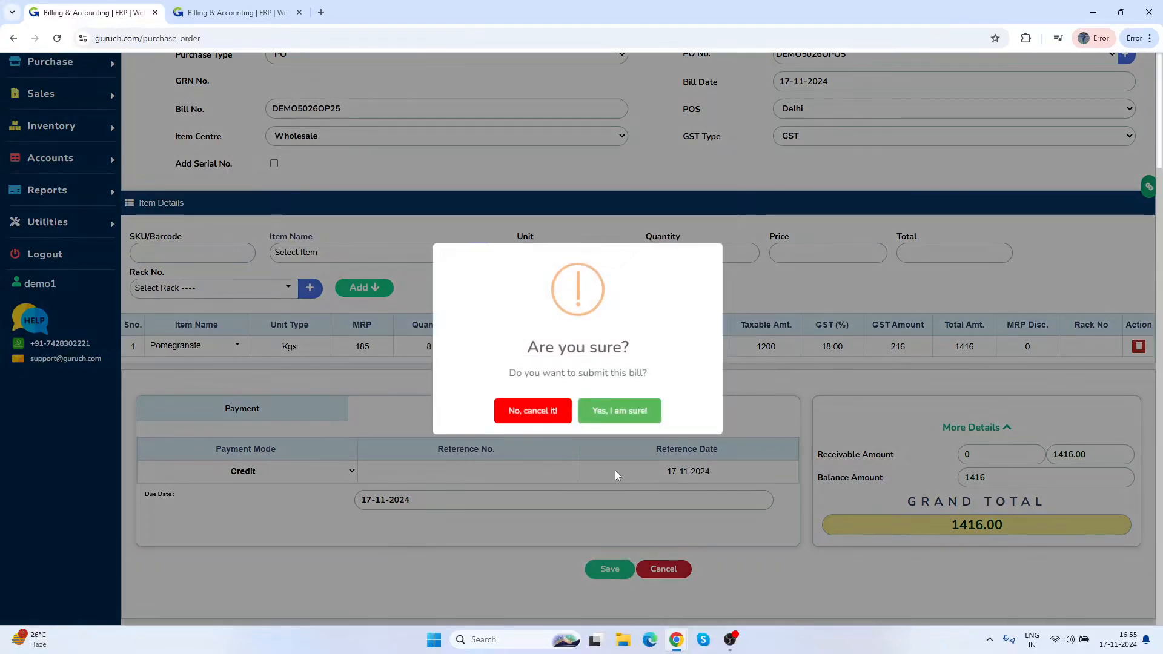
left_click(622, 415)
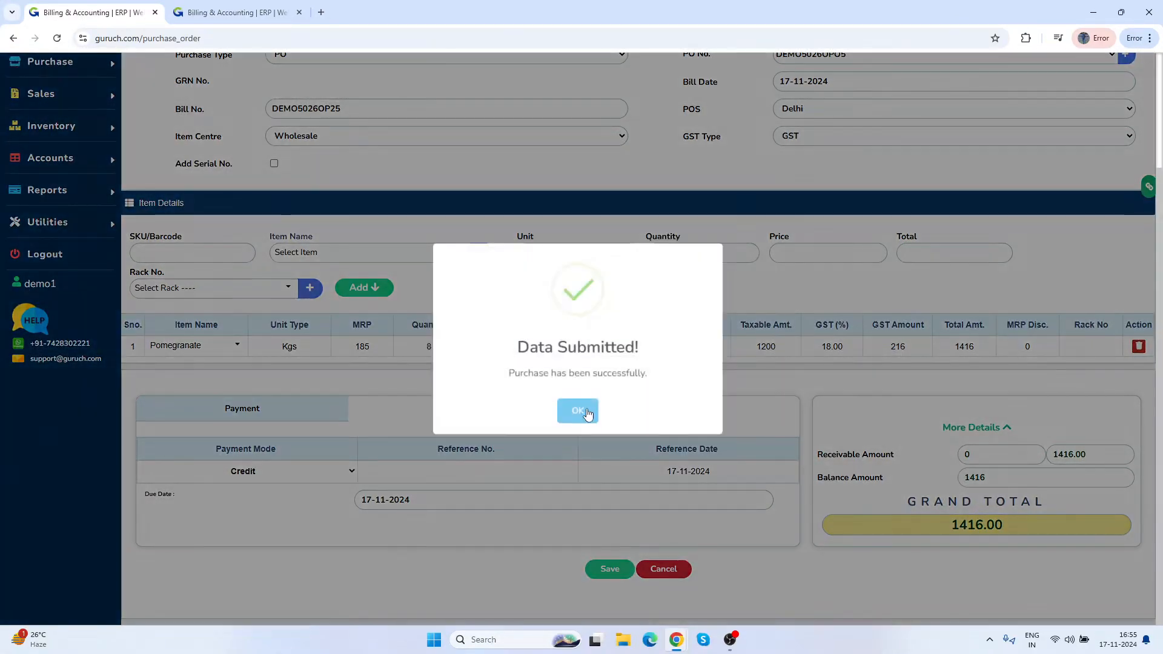
left_click(585, 408)
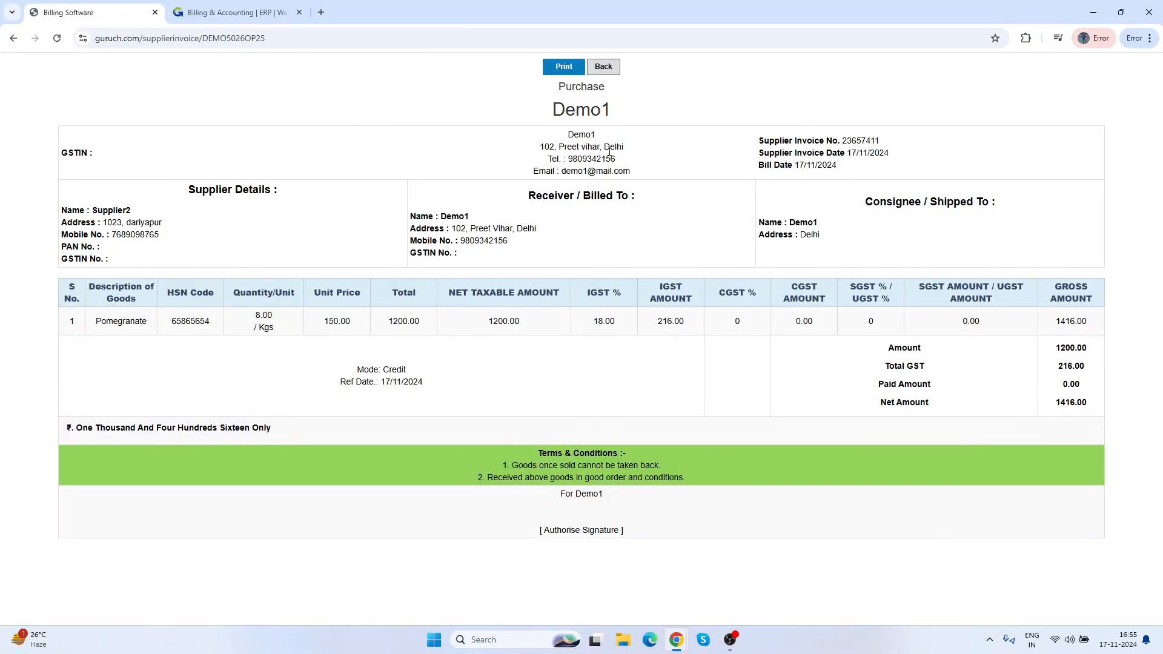
Step: Leave the purchase's printable document and refresh the Purchase Order Pending Report
left_click(603, 66)
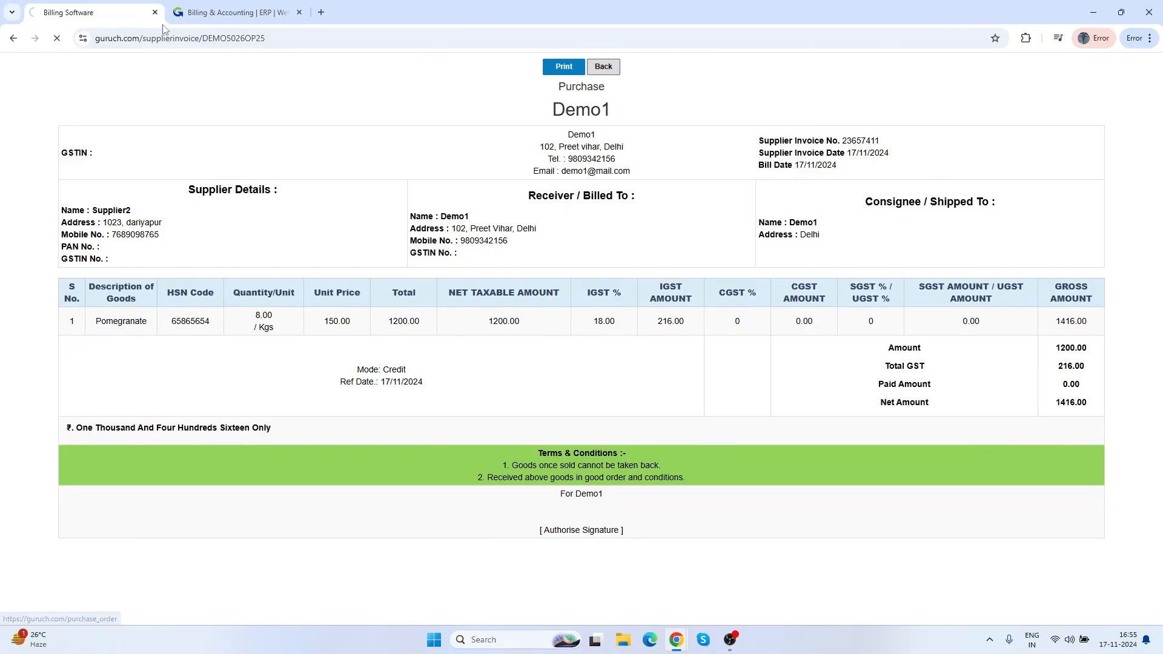
left_click(224, 13)
mouse_move(96, 298)
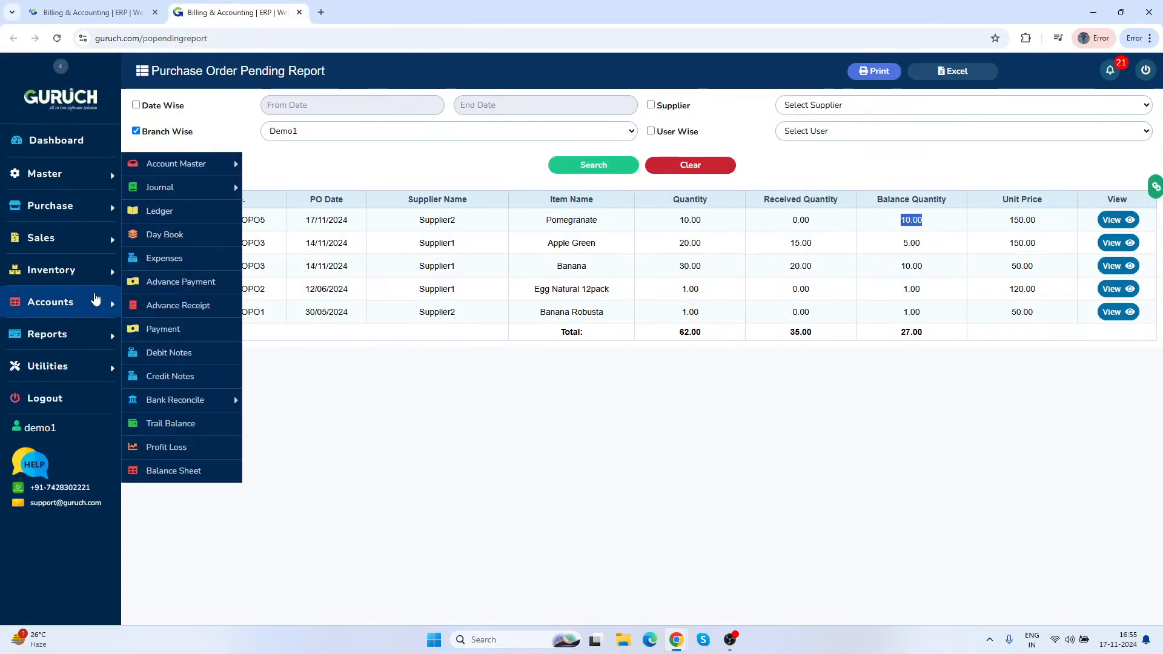
mouse_move(91, 336)
mouse_move(200, 235)
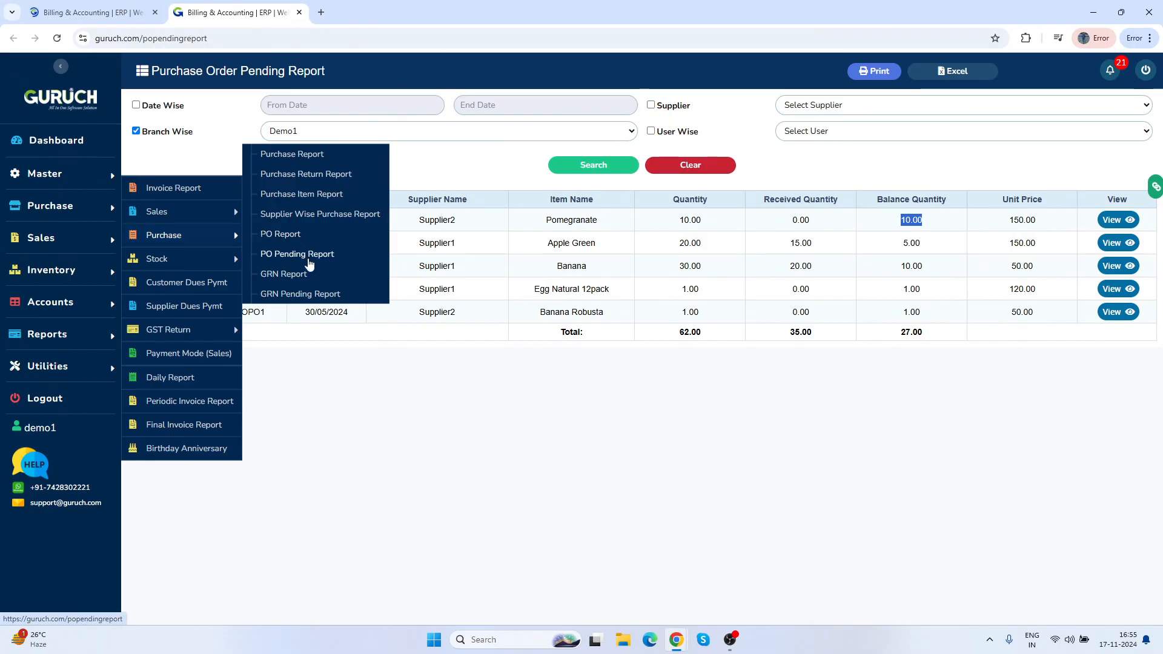
left_click(393, 159)
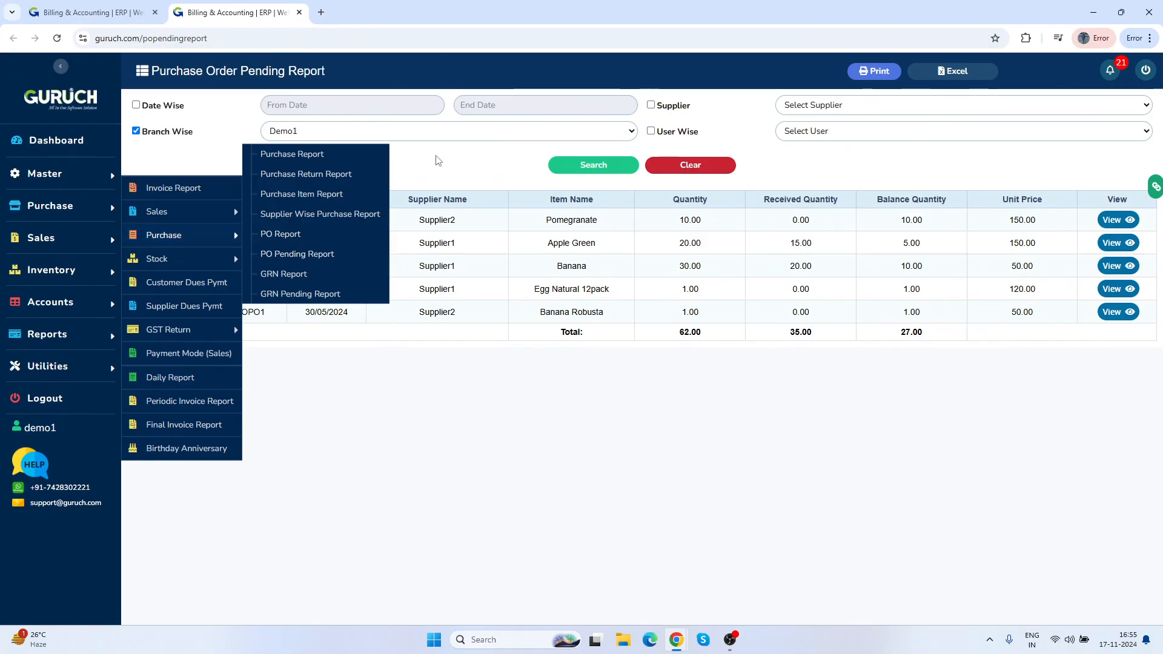
left_click(61, 39)
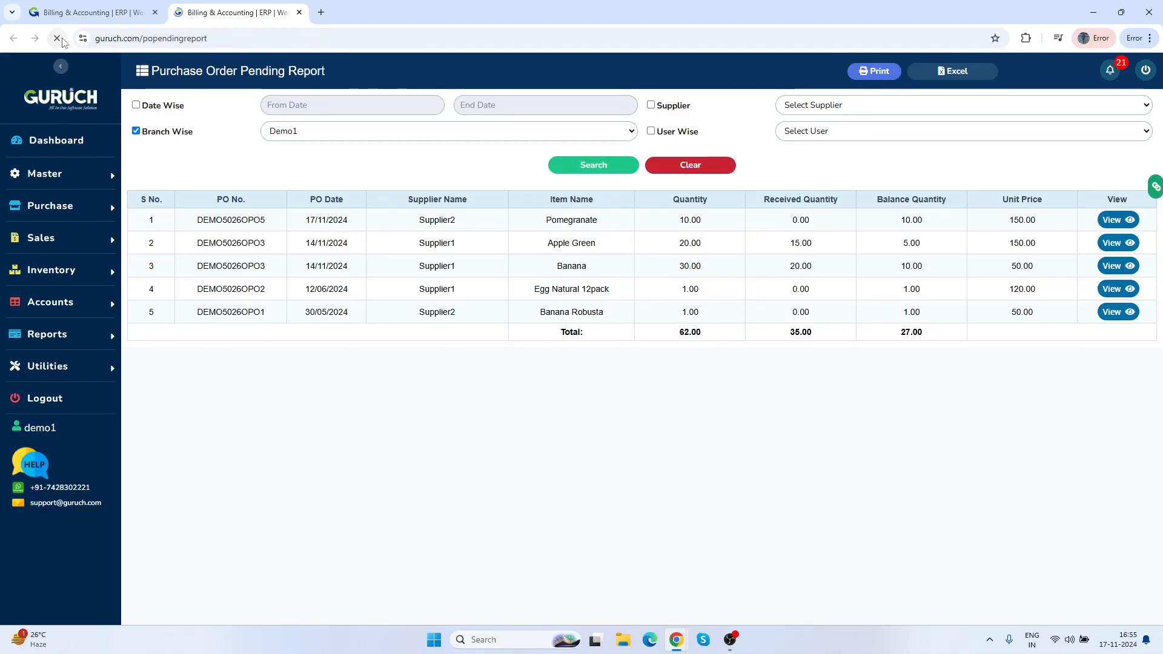
Step: Examine the Pomegranate order's ordered, received and balance quantities in the refreshed pending report
double_click(262, 220)
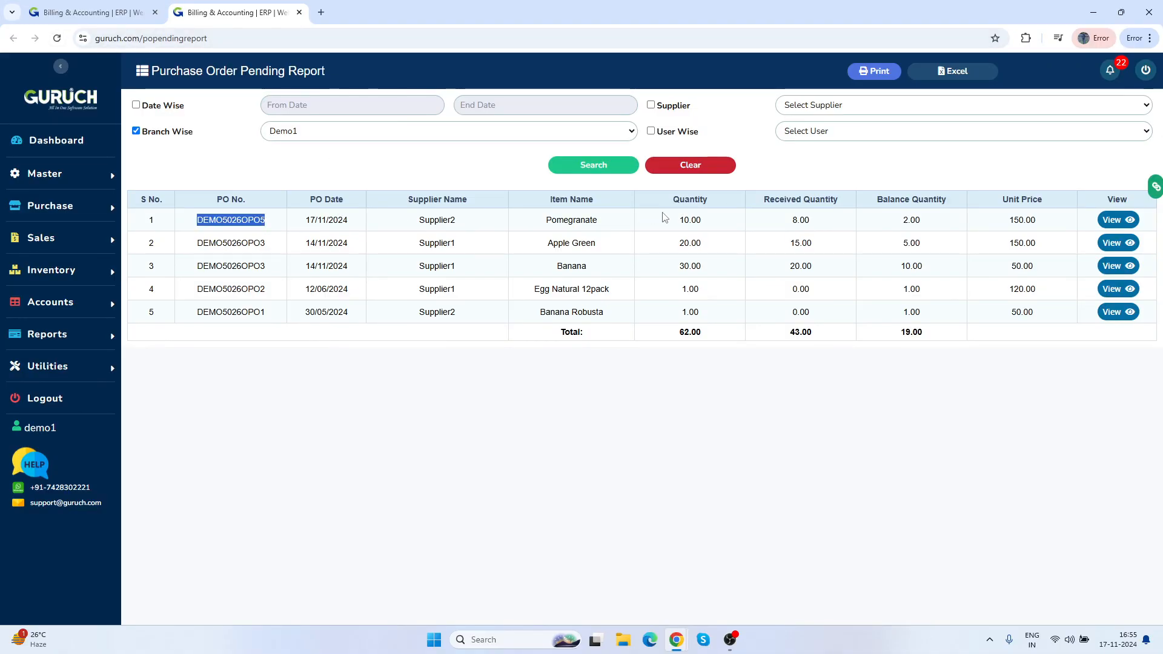
double_click(570, 220)
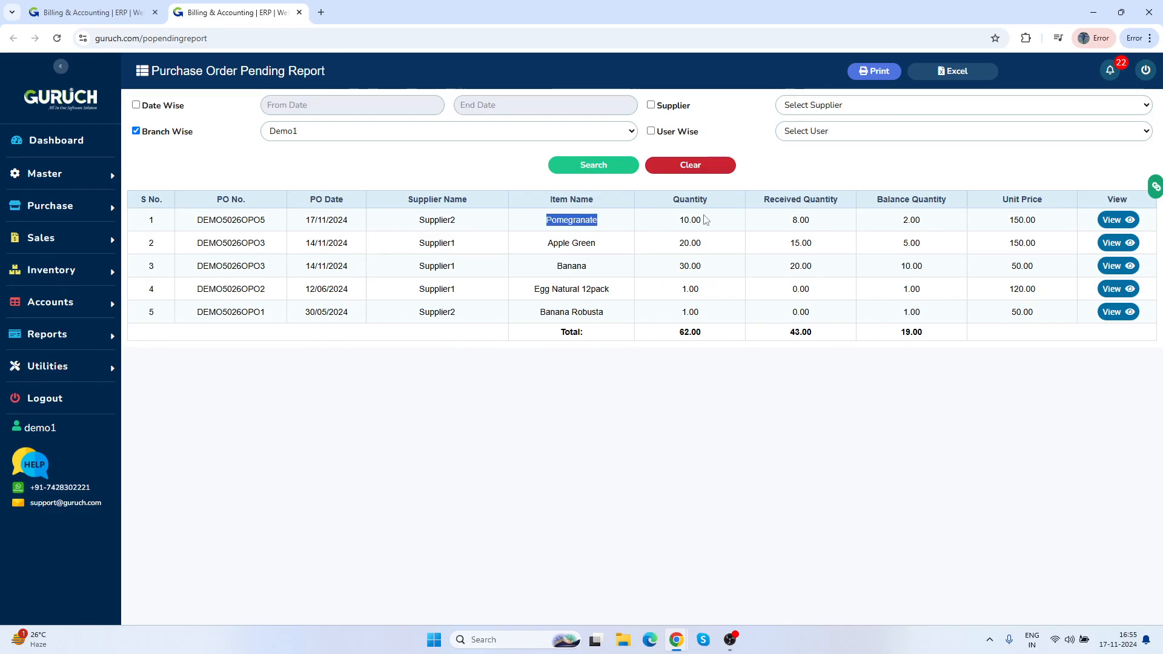
double_click(703, 220)
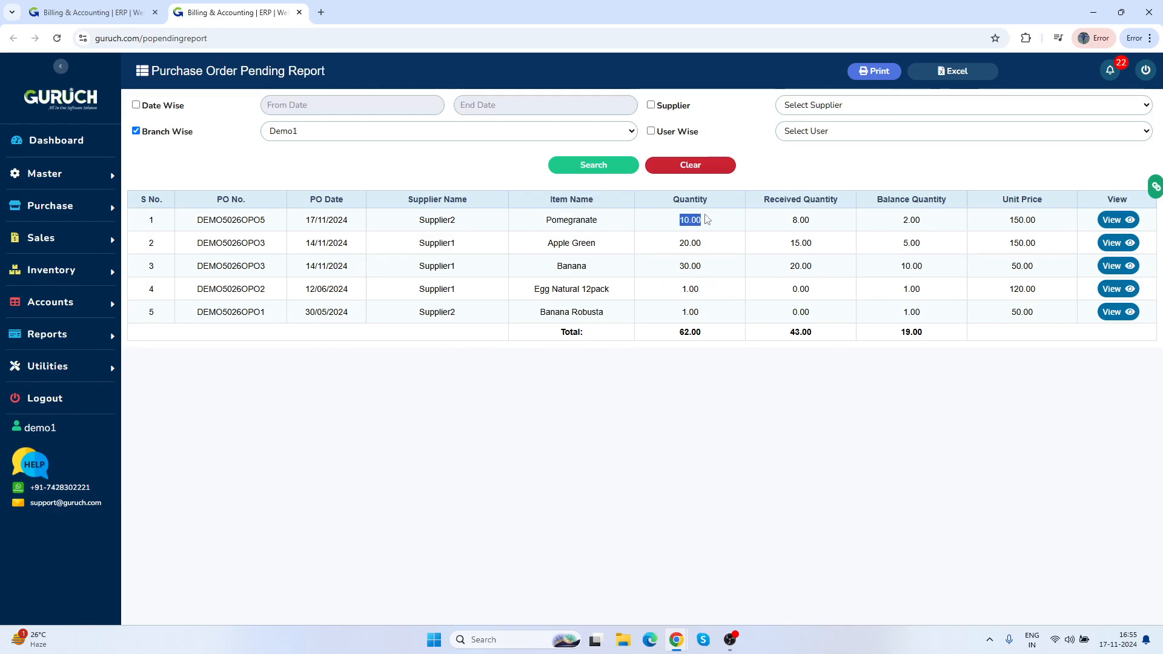
double_click(810, 220)
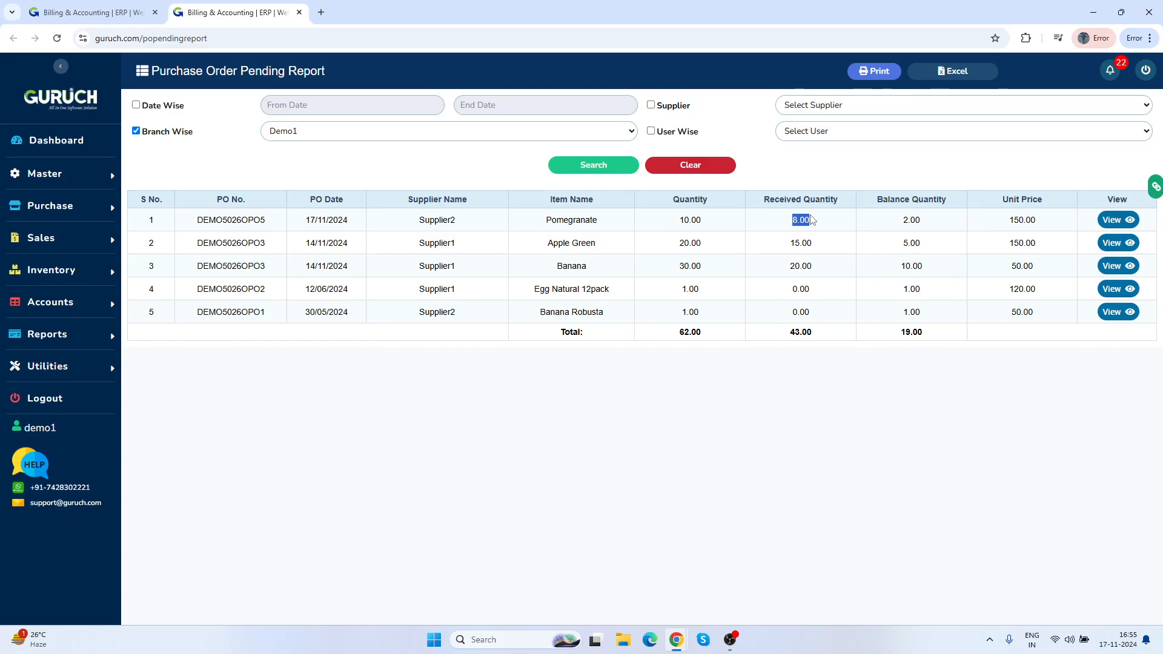
double_click(918, 219)
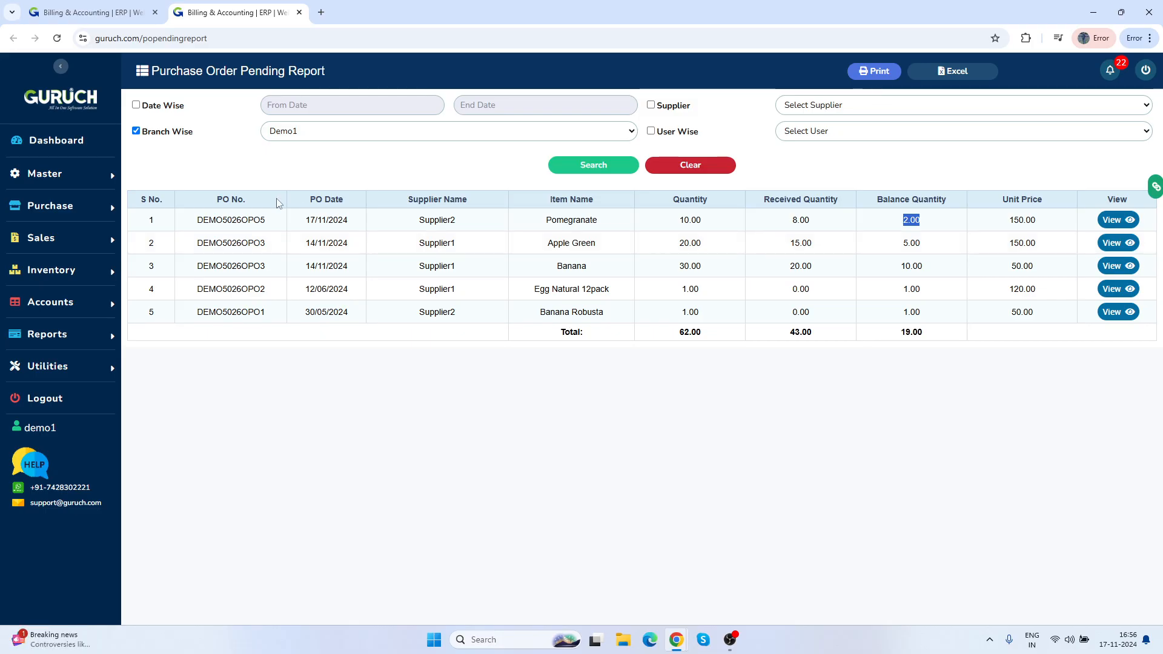
Step: Open a new GRN order and select Supplier2 as its supplier
mouse_move(90, 208)
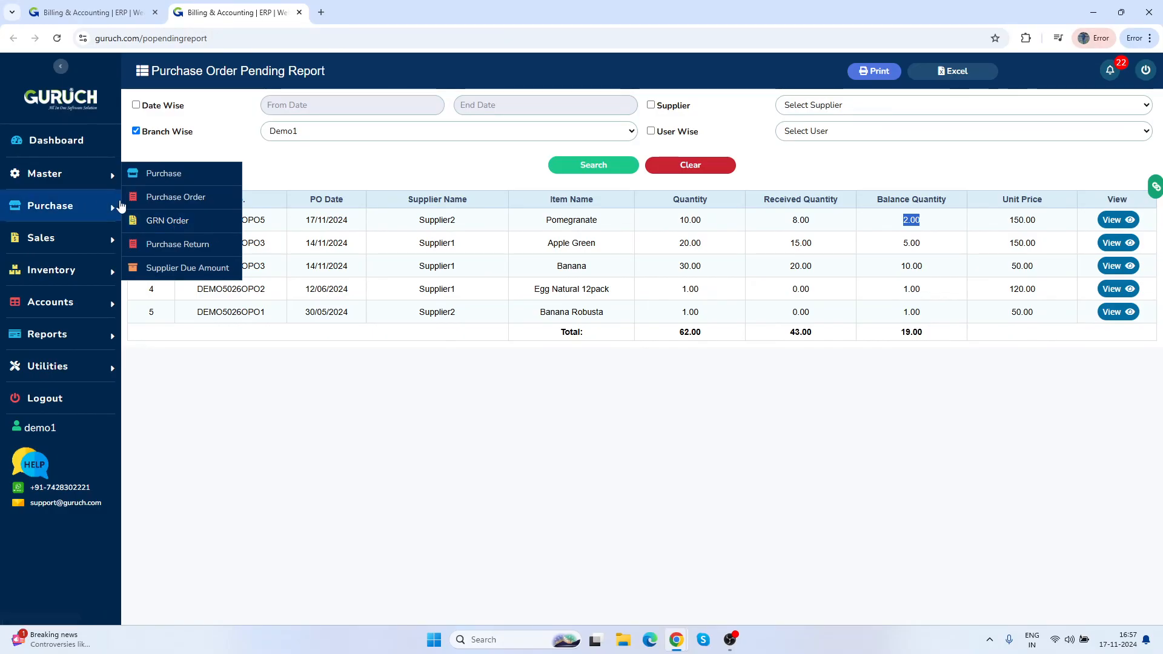
left_click(181, 224)
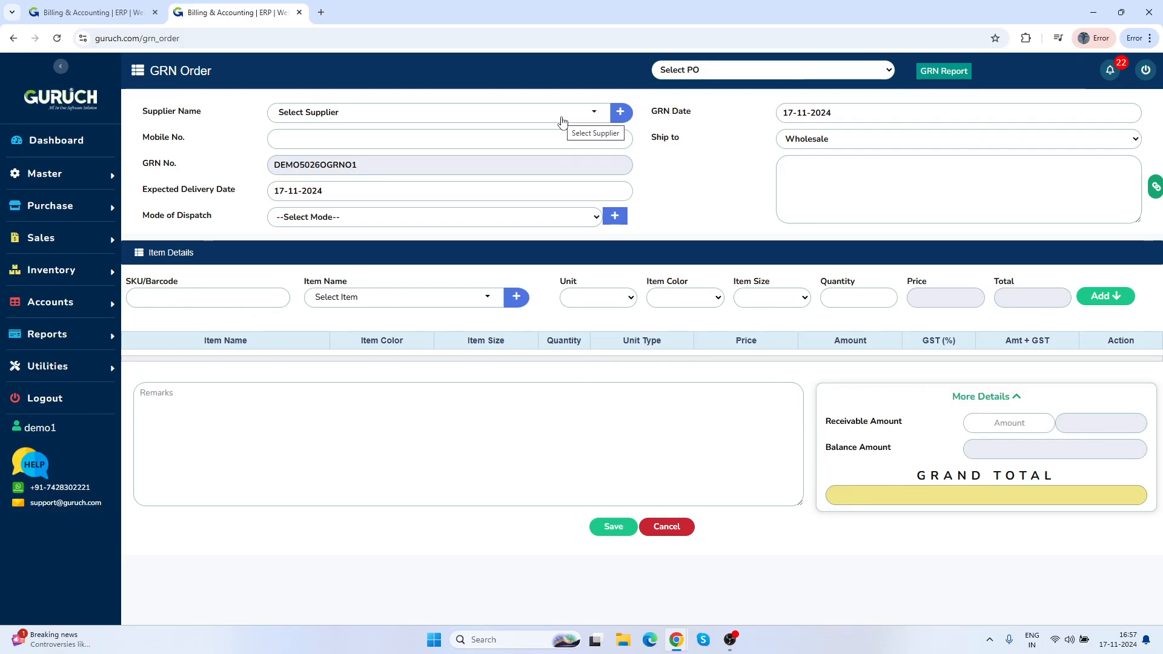
left_click(562, 121)
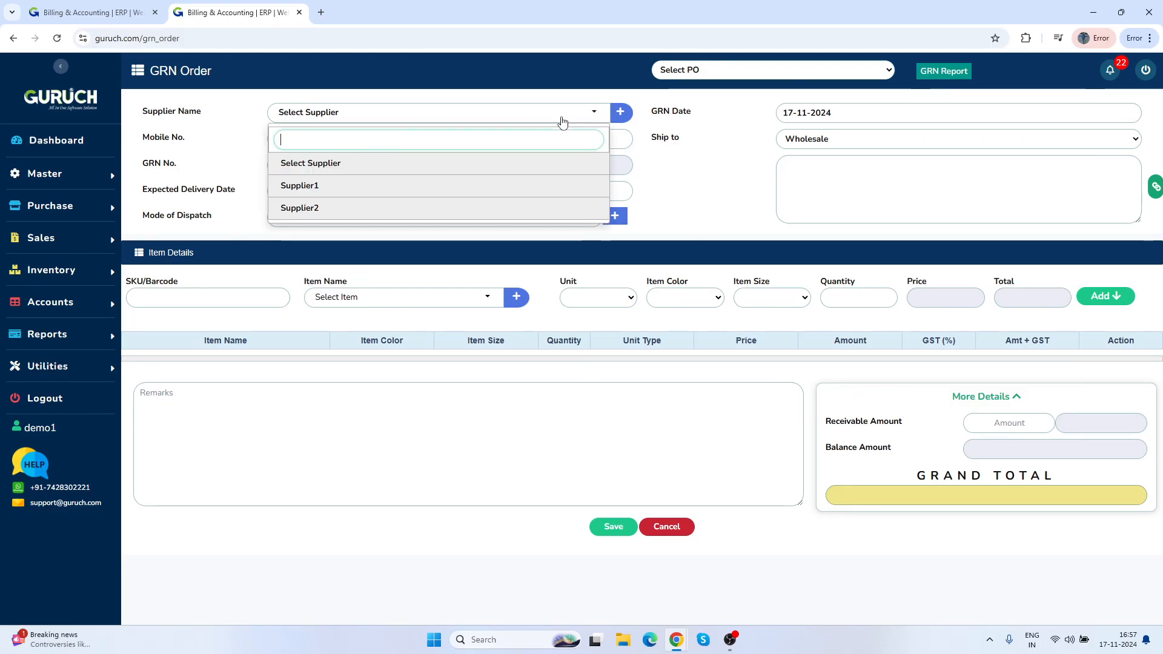
left_click(445, 209)
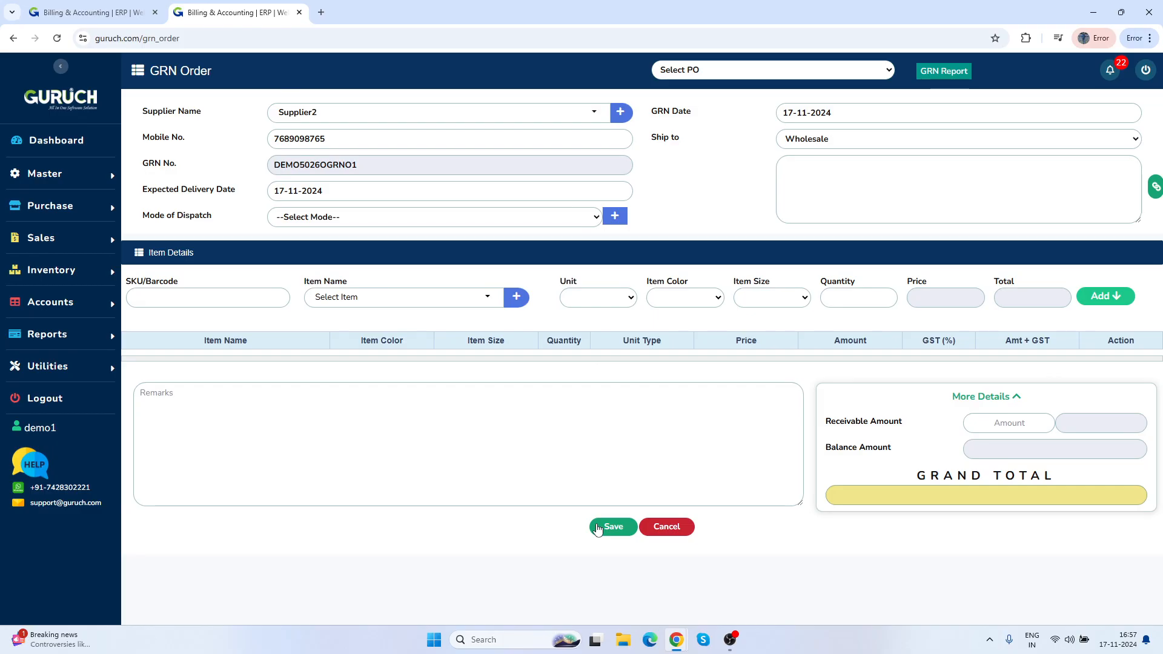
mouse_move(112, 218)
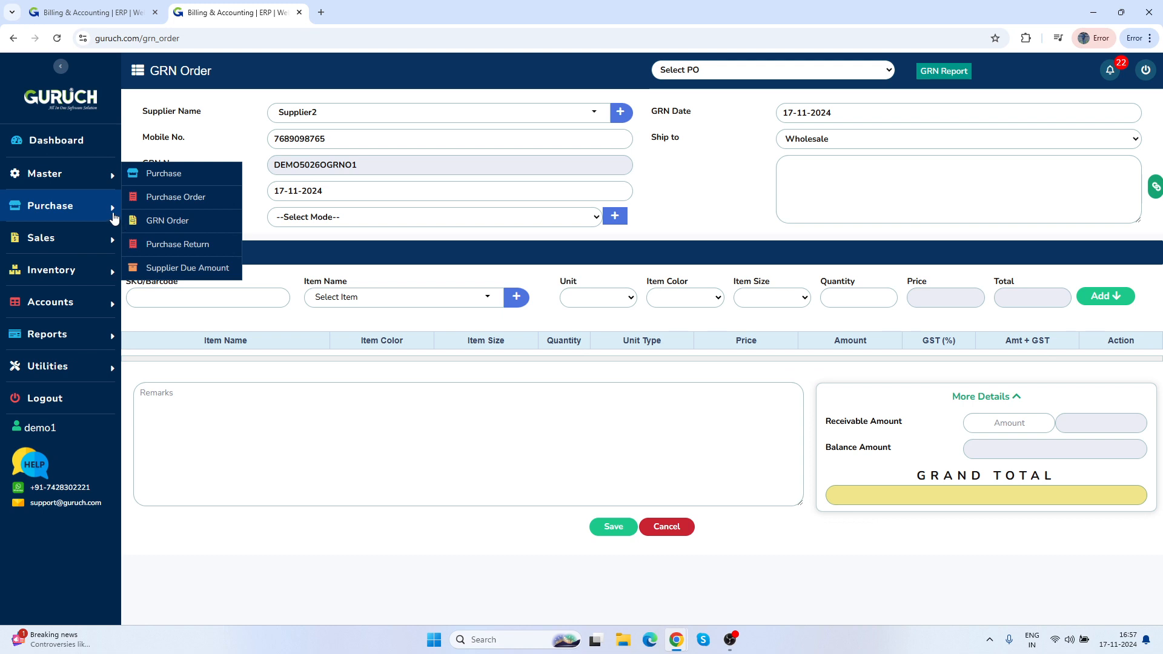
Step: Start a purchase entry with the additional fields shown, select Supplier2 and set the purchase type to GRN
left_click(180, 182)
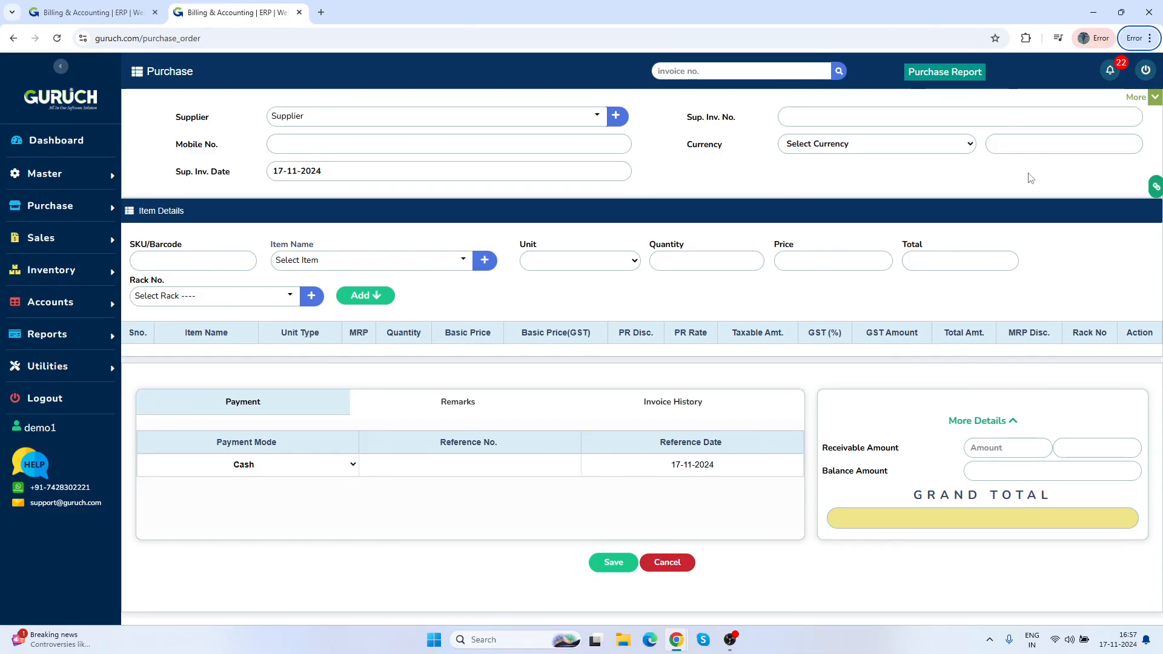
left_click(1156, 98)
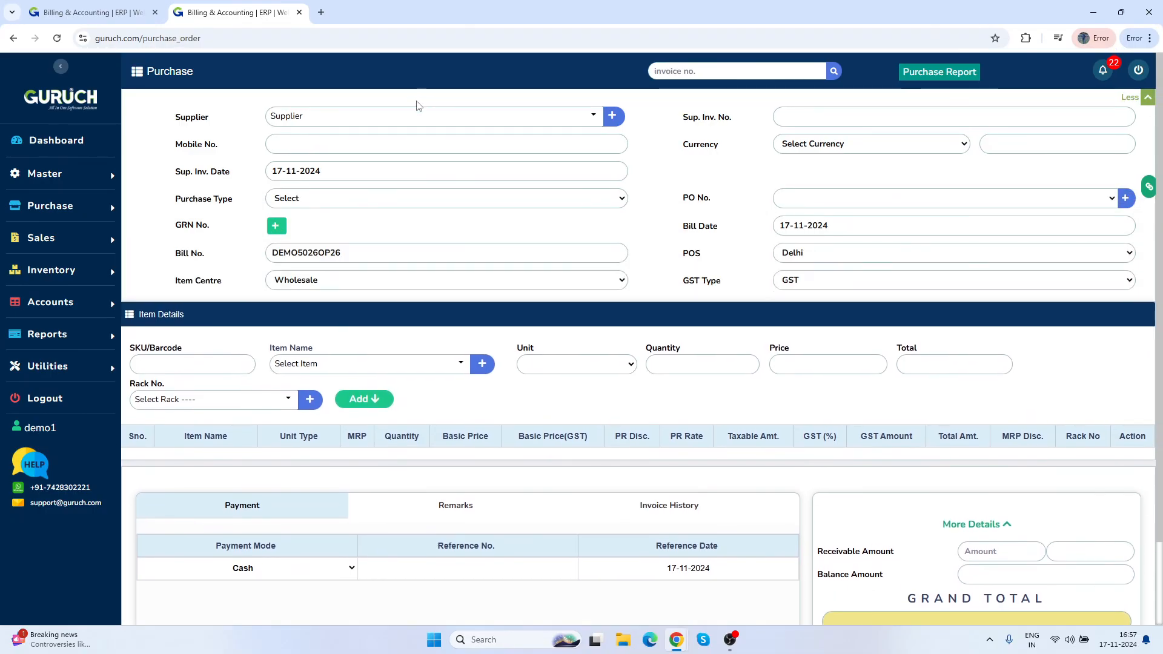
left_click(404, 119)
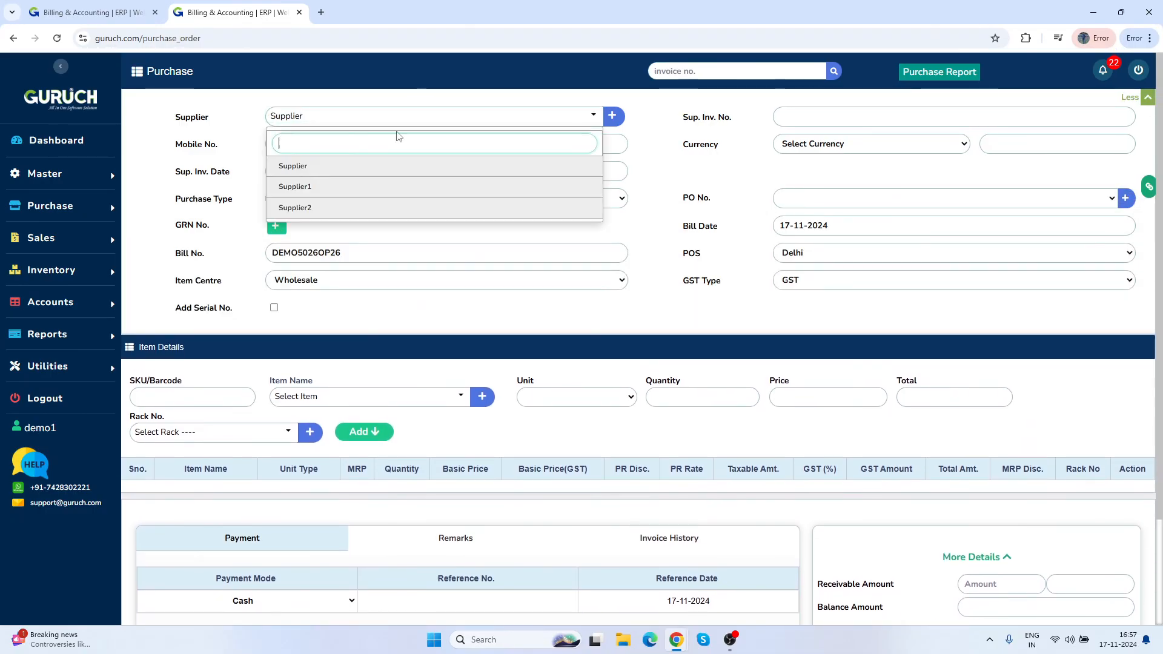
left_click(338, 208)
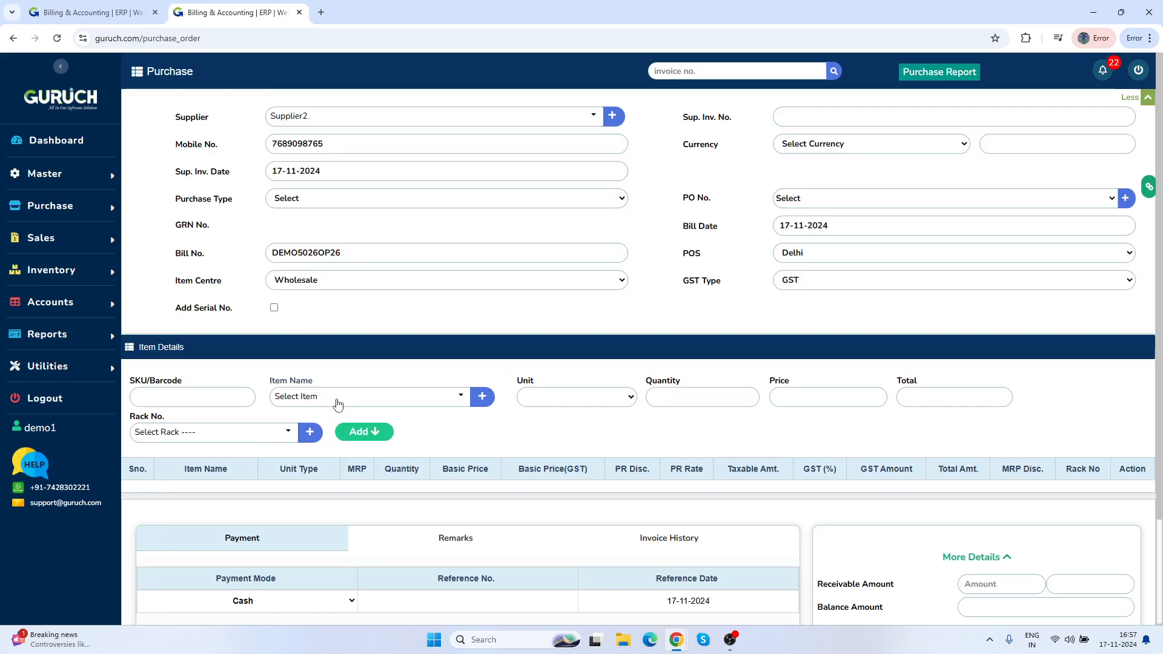
left_click(360, 206)
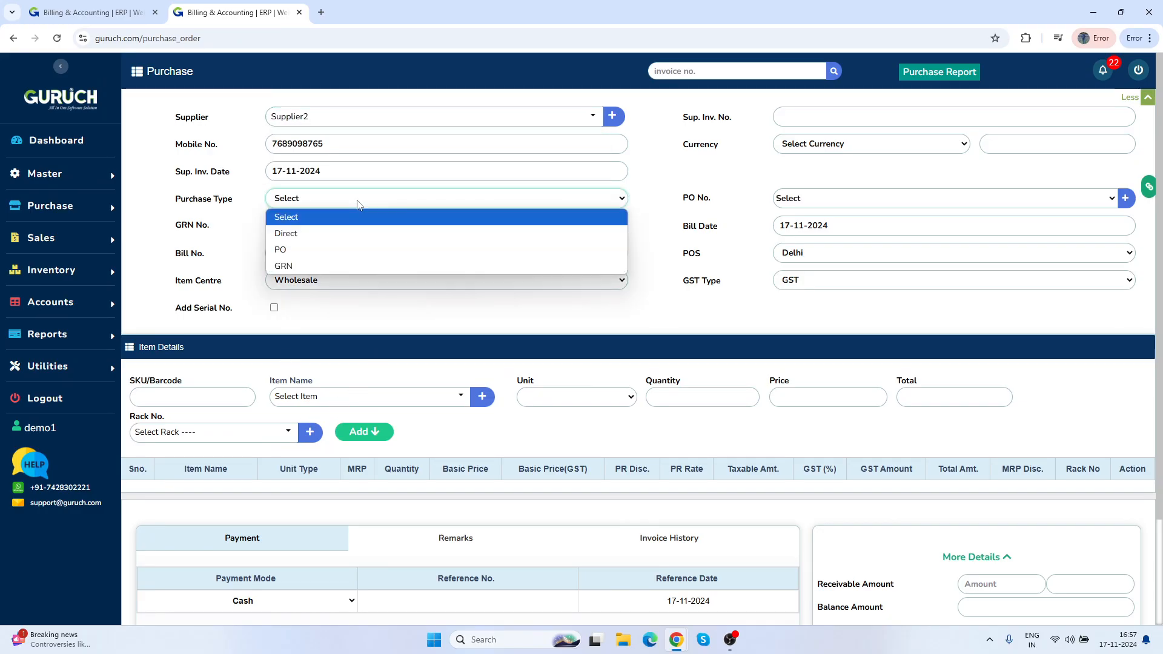
left_click(321, 264)
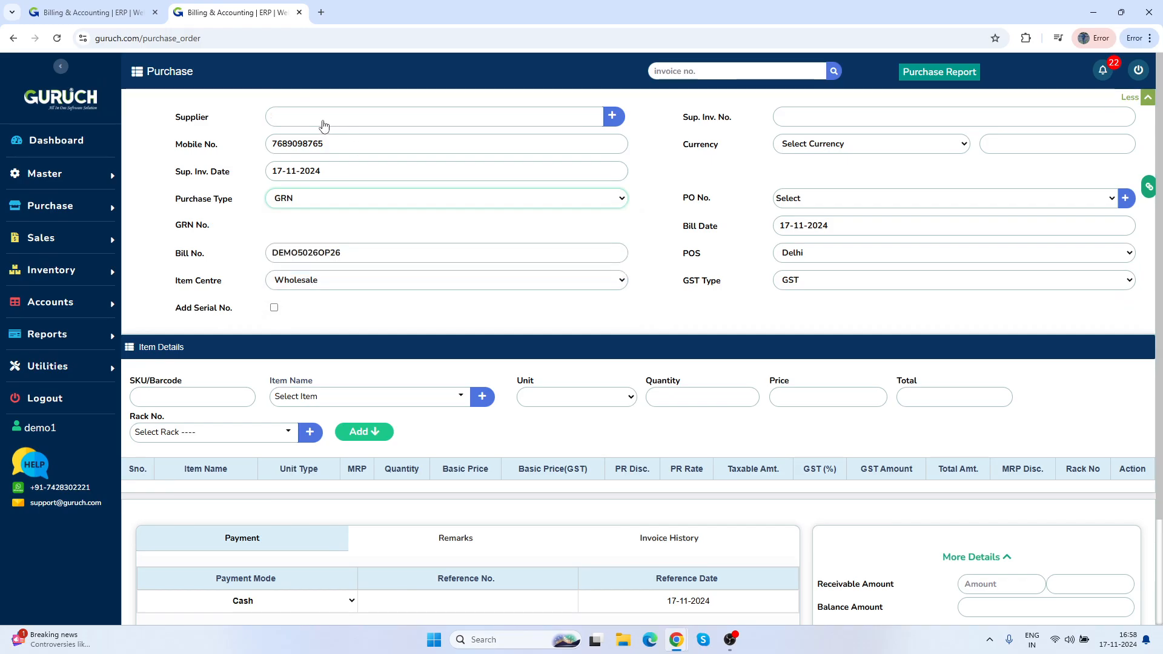
triple_click(208, 228)
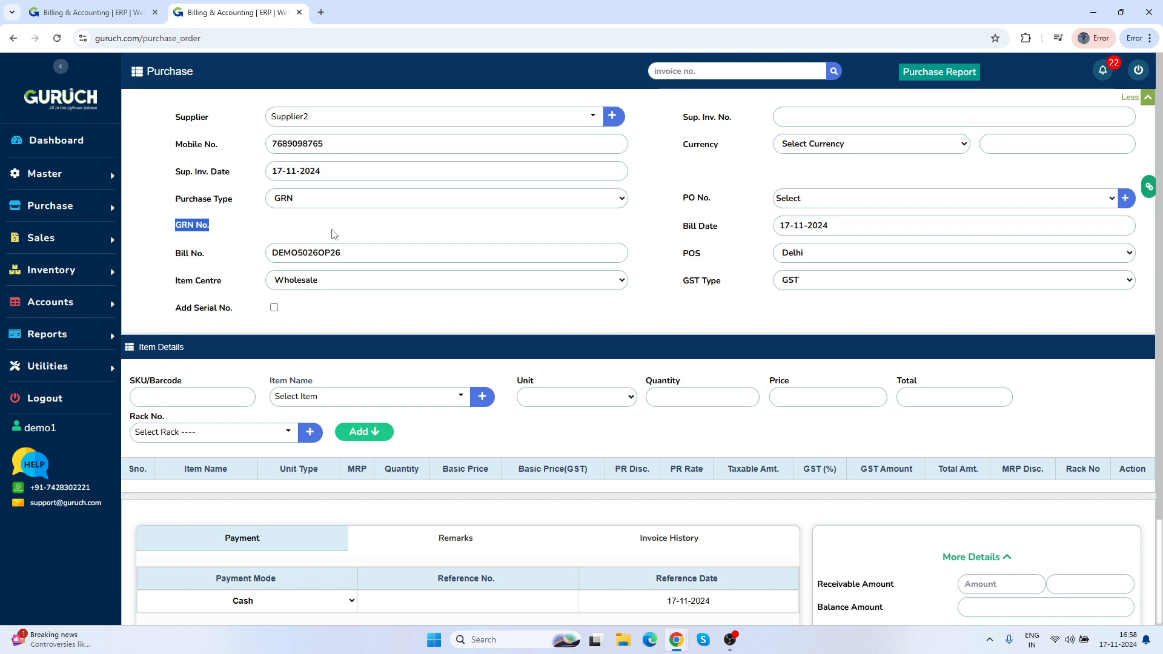
Step: Open a new GRN order and load Supplier2's Pomegranate purchase order into it
mouse_move(69, 209)
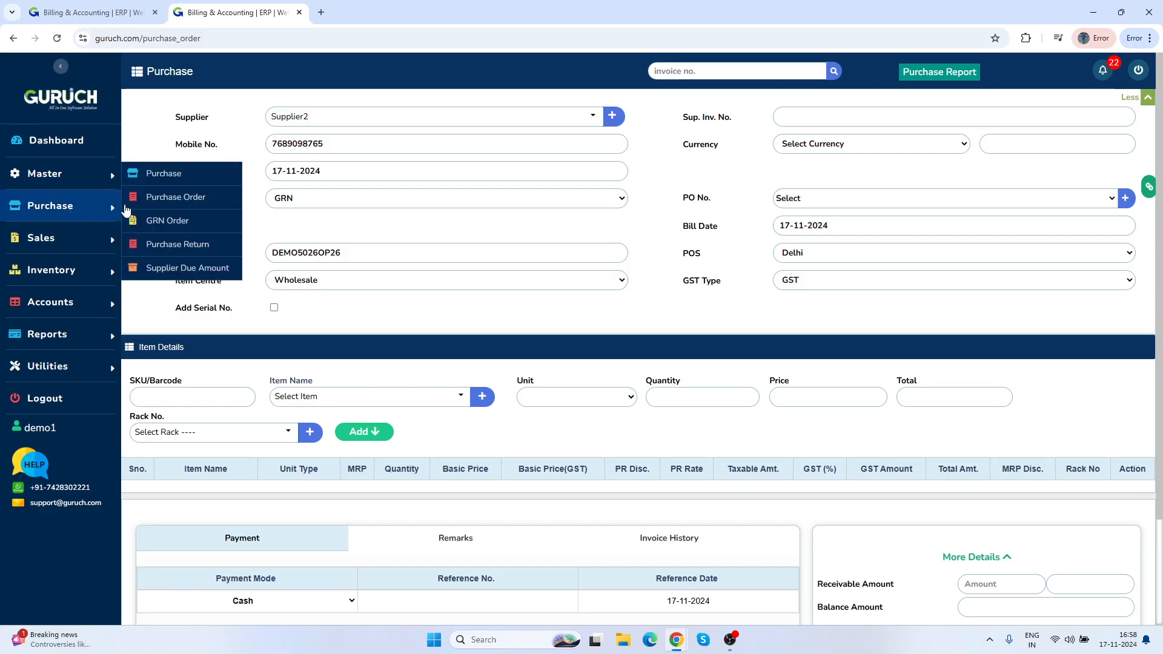
left_click(181, 223)
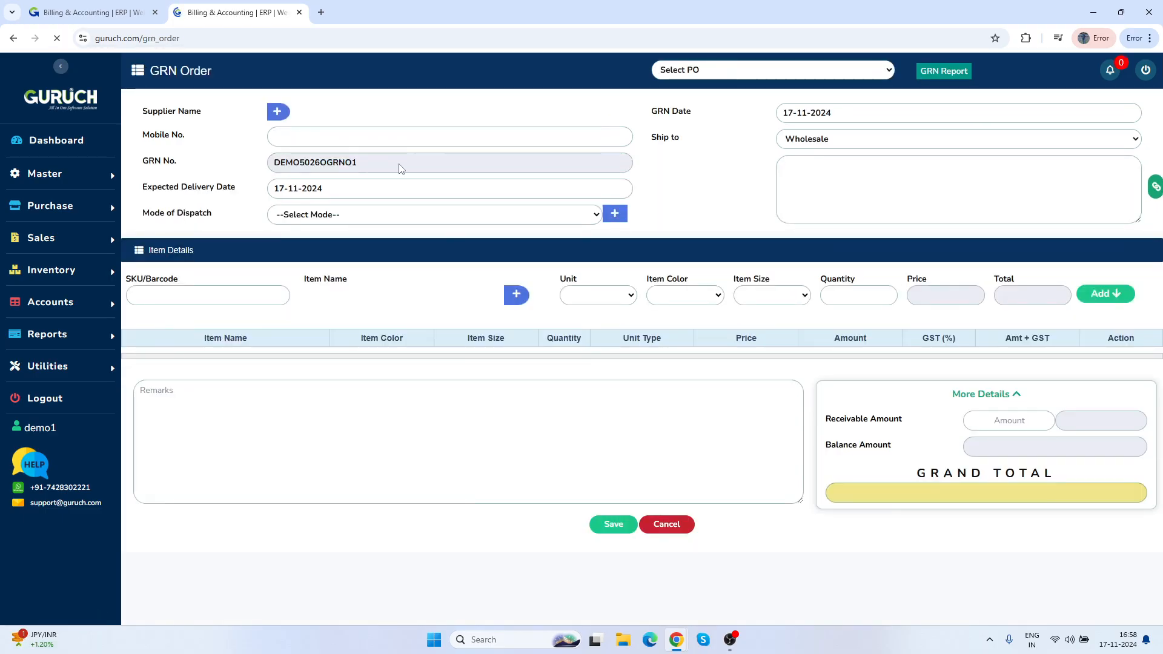
left_click(827, 71)
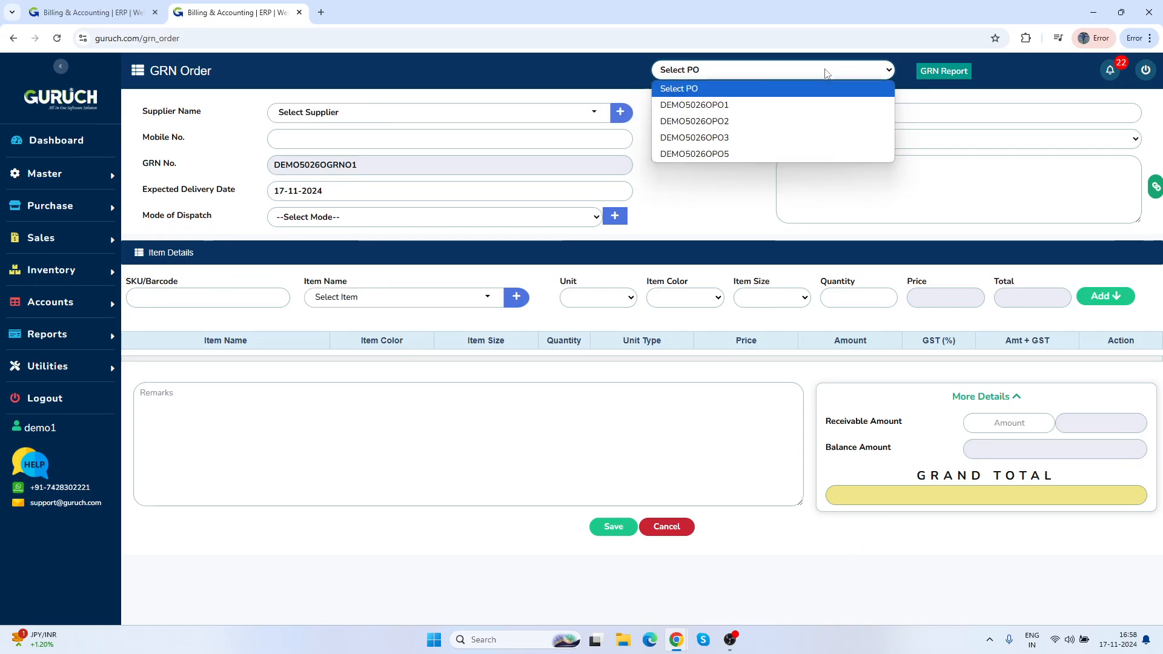
left_click(751, 157)
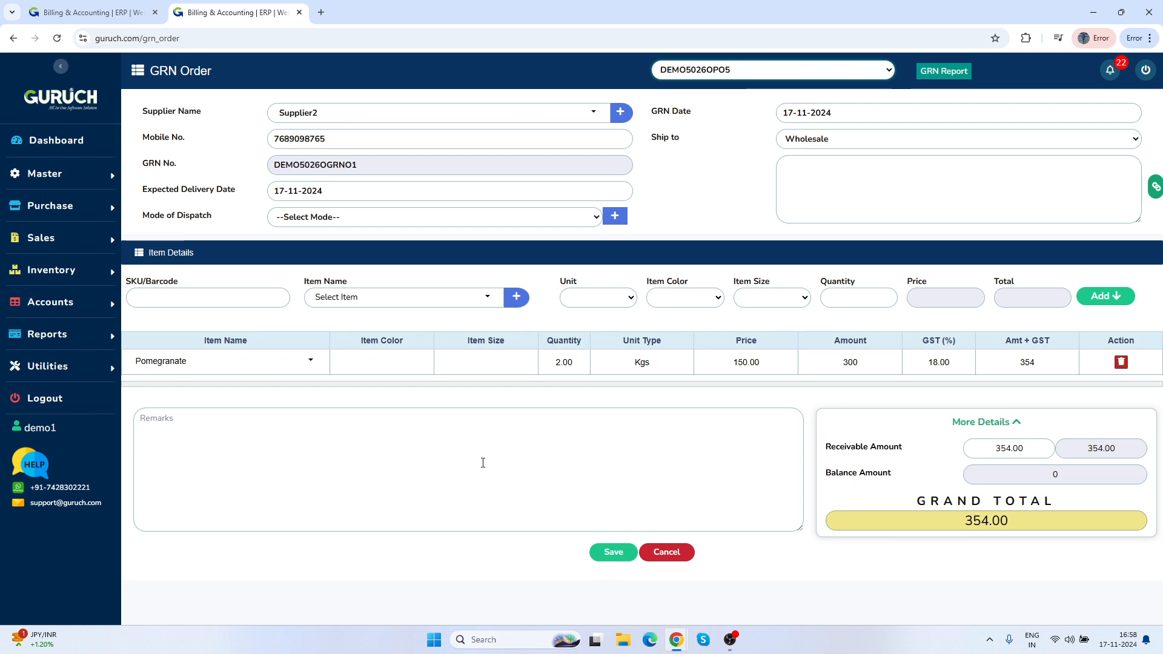
mouse_move(122, 267)
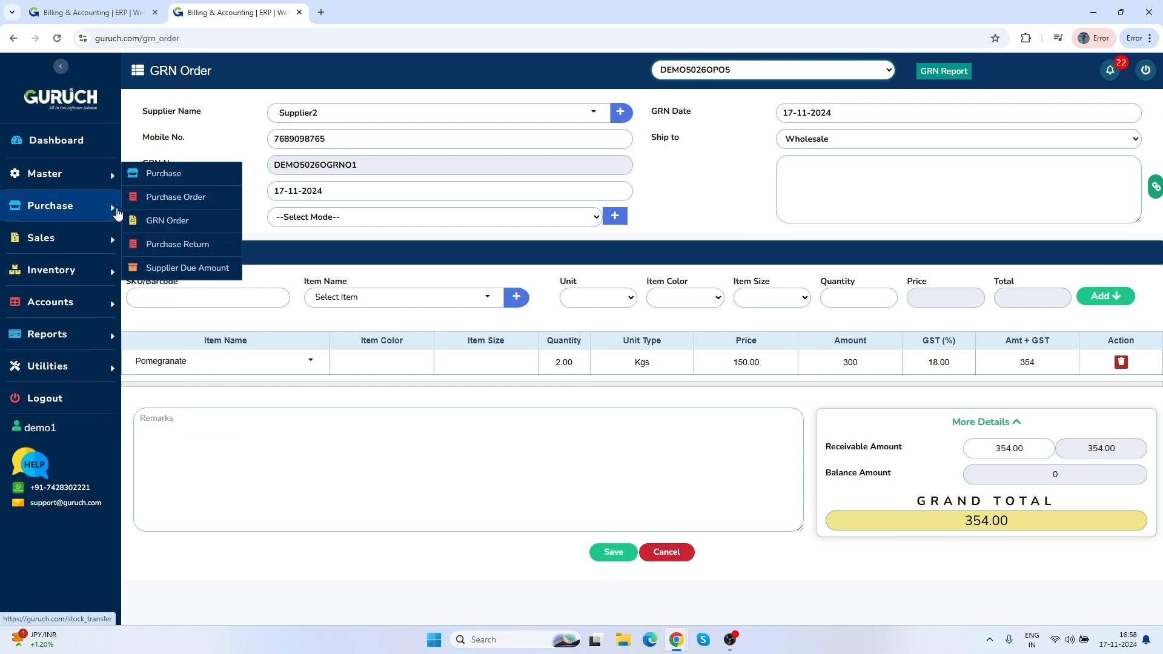
mouse_move(91, 335)
mouse_move(135, 335)
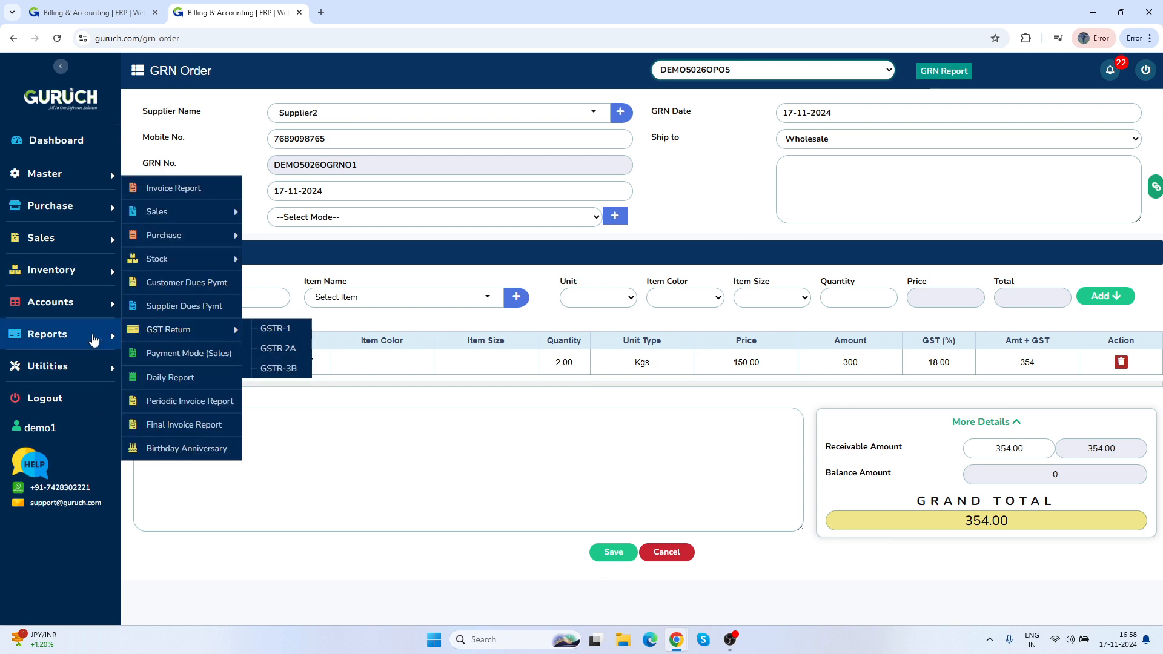
mouse_move(181, 241)
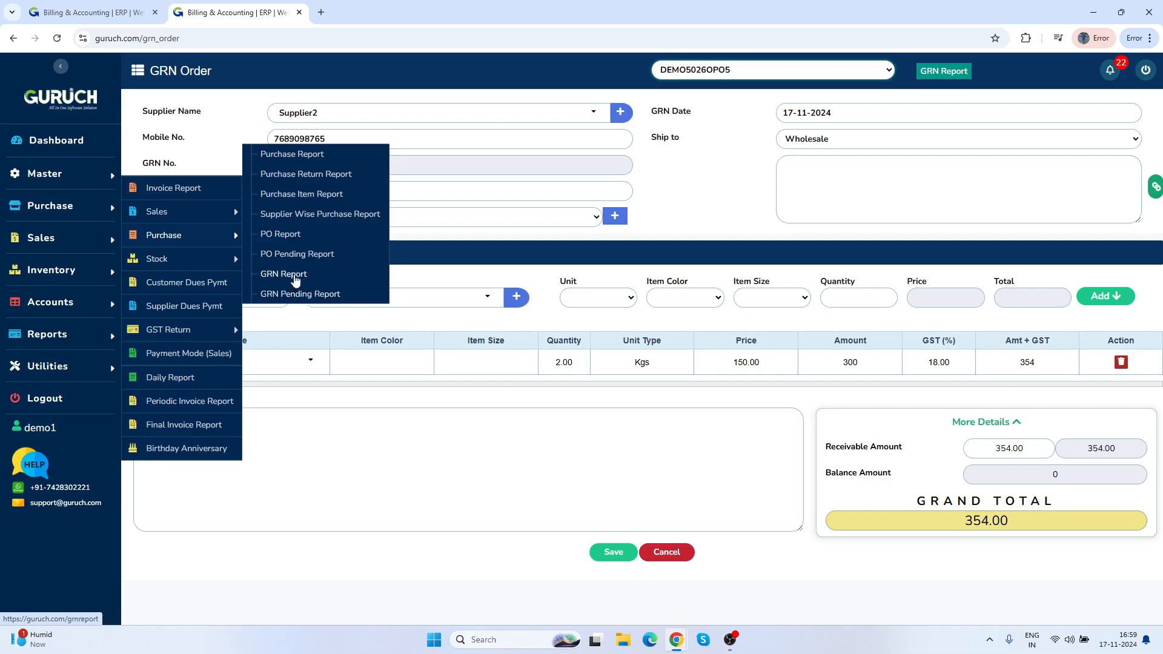
Step: Create a new purchase return and load Supplier2's latest Pomegranate bill into it, confirming the bill selection
mouse_move(112, 206)
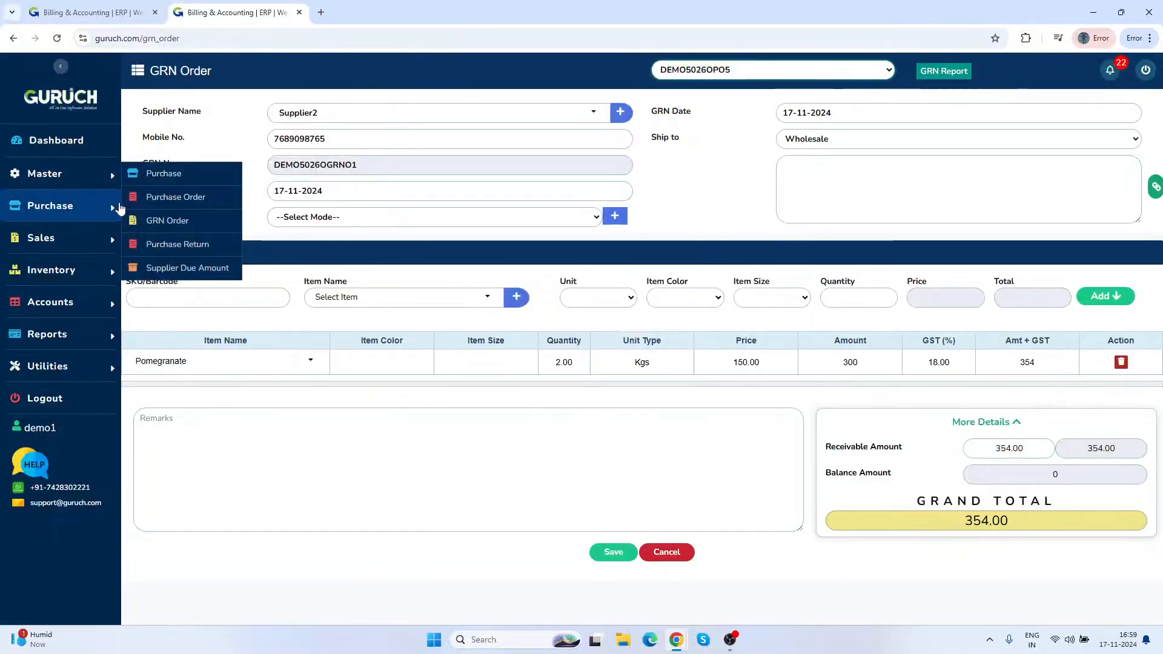
left_click(173, 245)
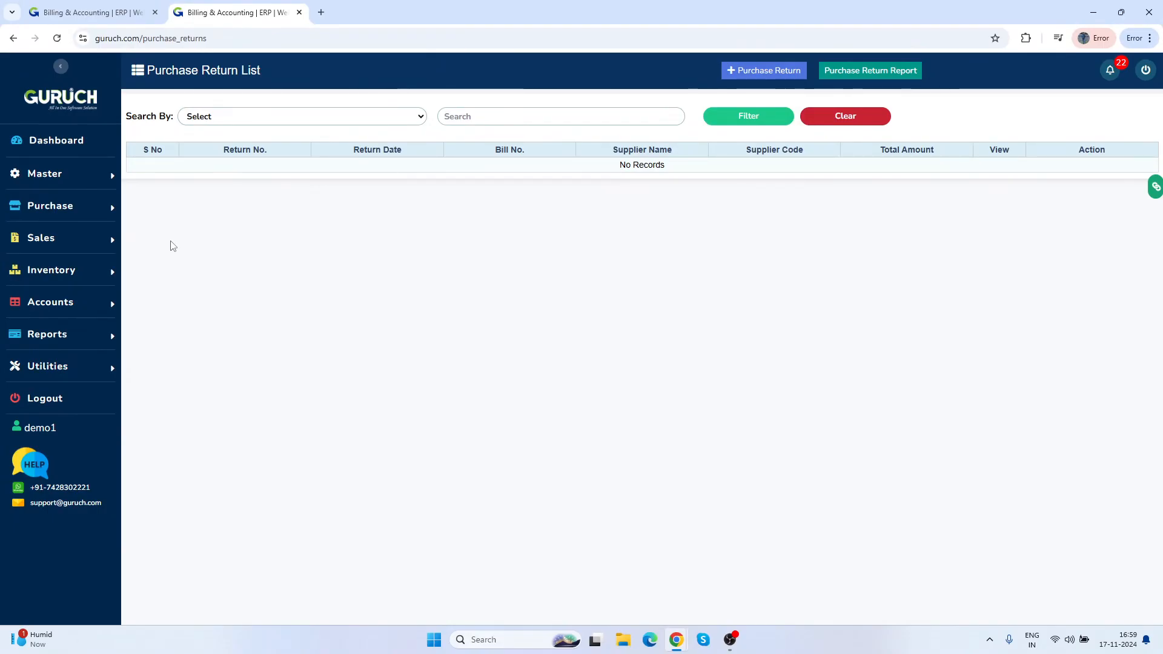
left_click(781, 75)
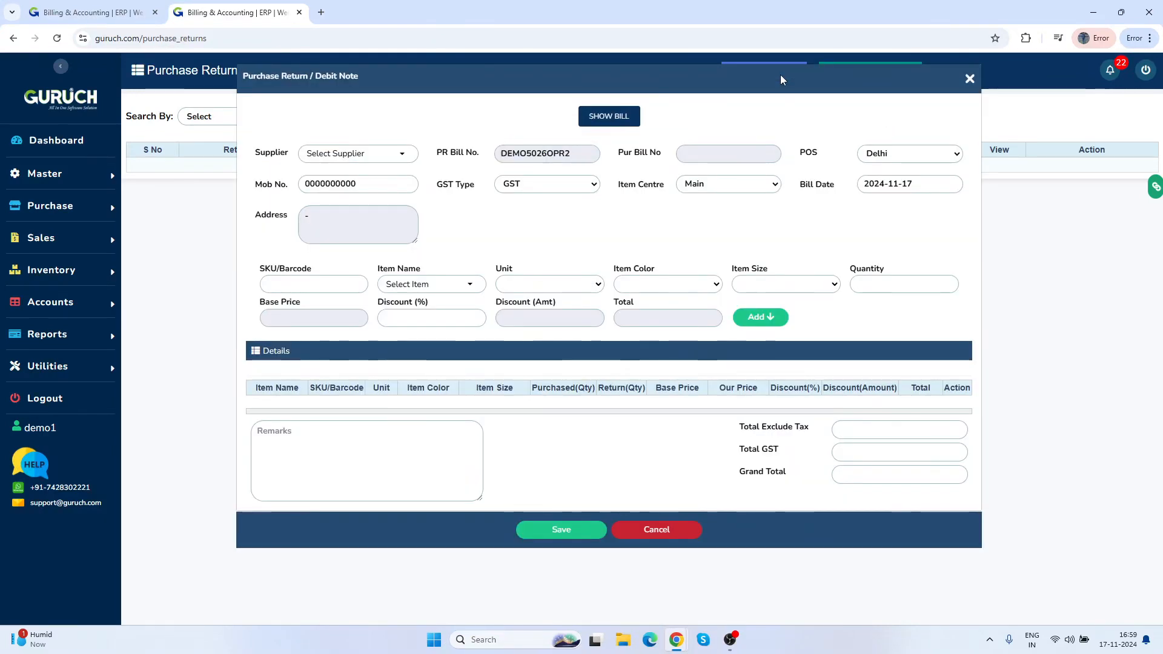
left_click(615, 121)
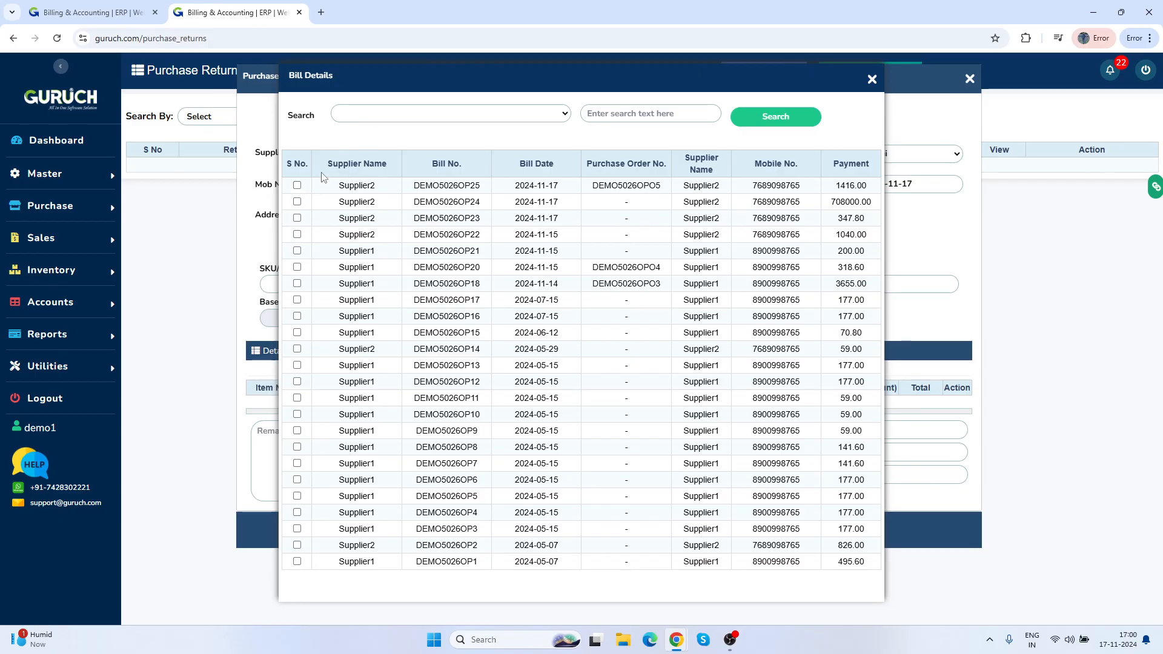
left_click(297, 184)
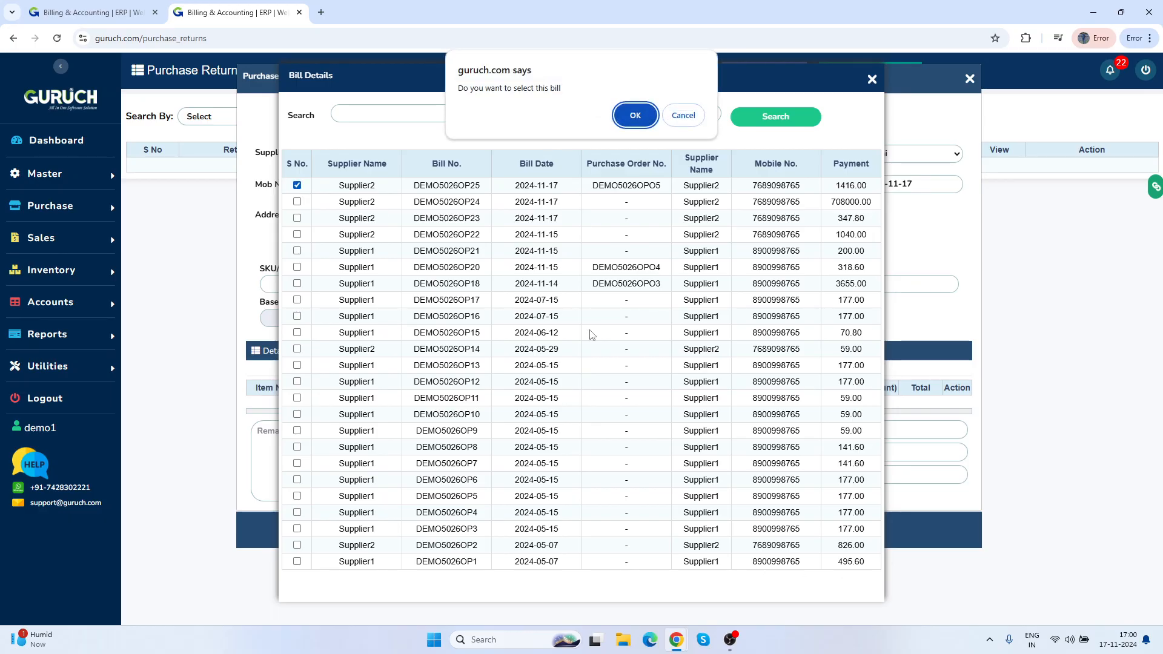
left_click(643, 113)
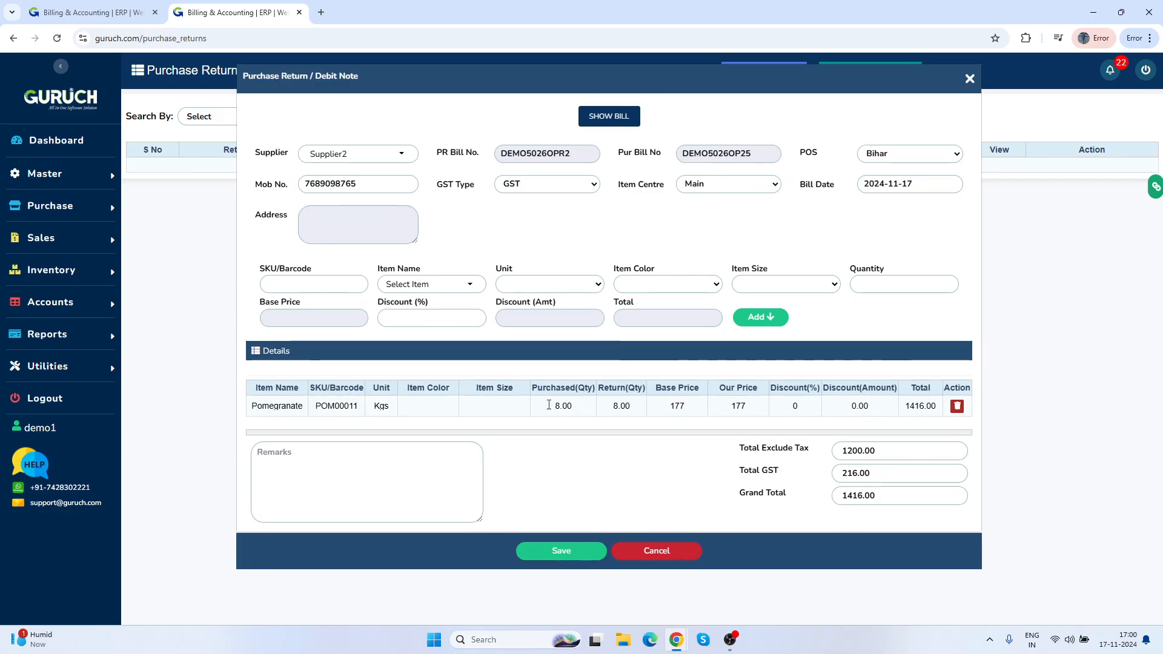
Step: Check the Pomegranate purchased and return quantities, then save the purchase return and confirm its submission
double_click(581, 408)
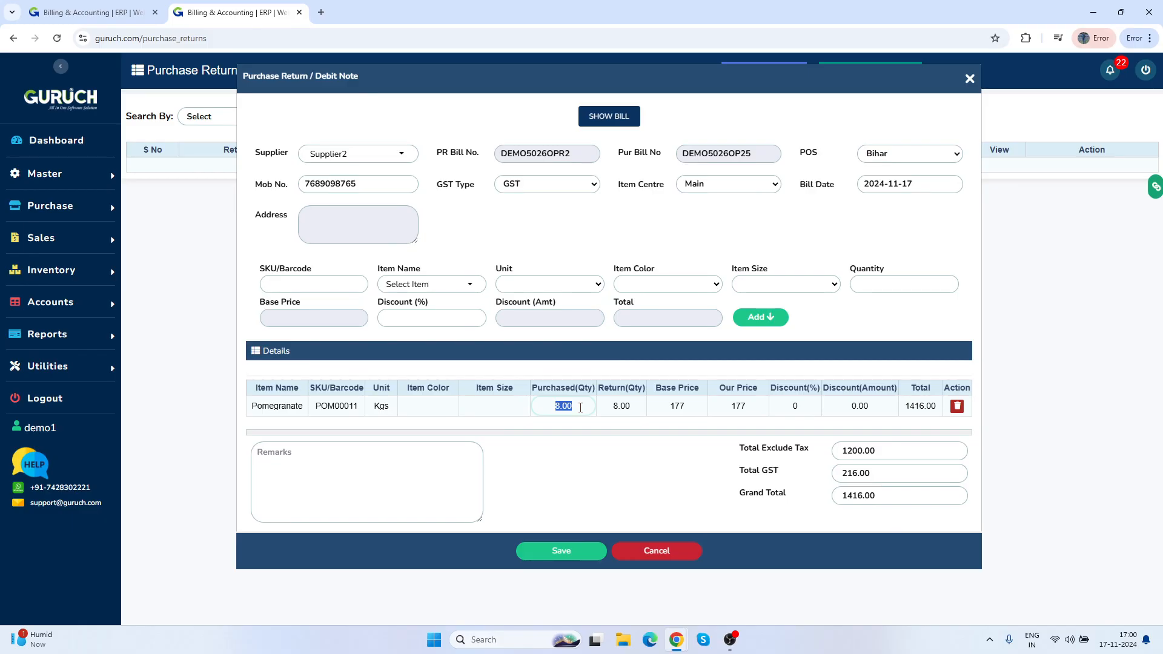
double_click(616, 407)
left_click(562, 555)
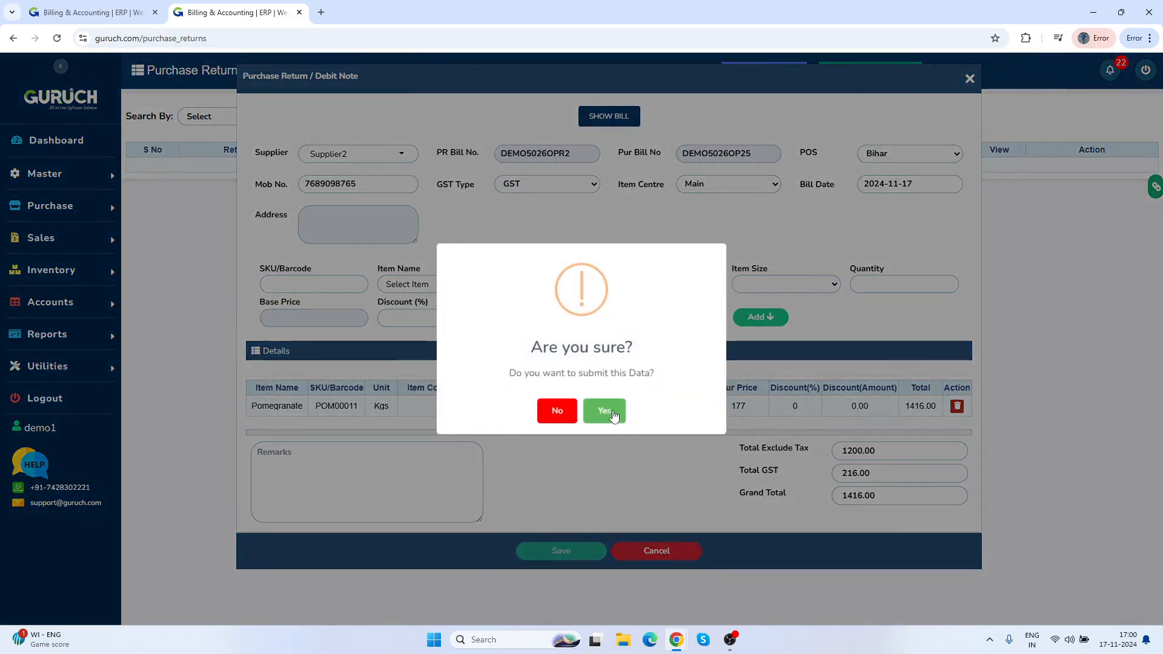
left_click(603, 410)
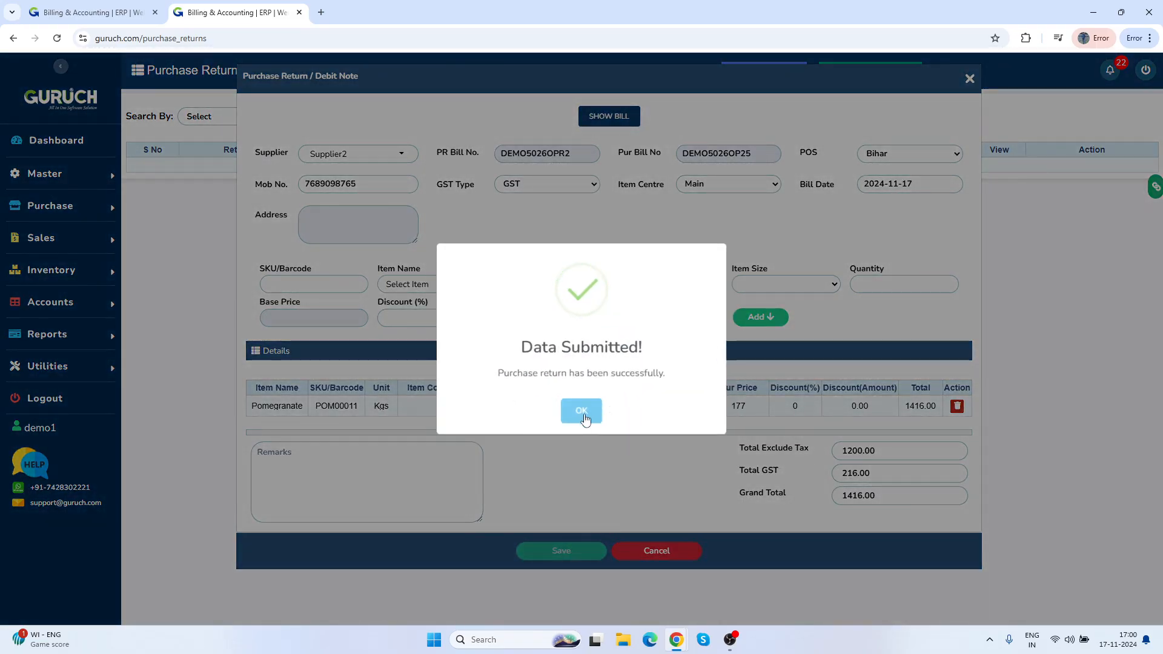
left_click(583, 414)
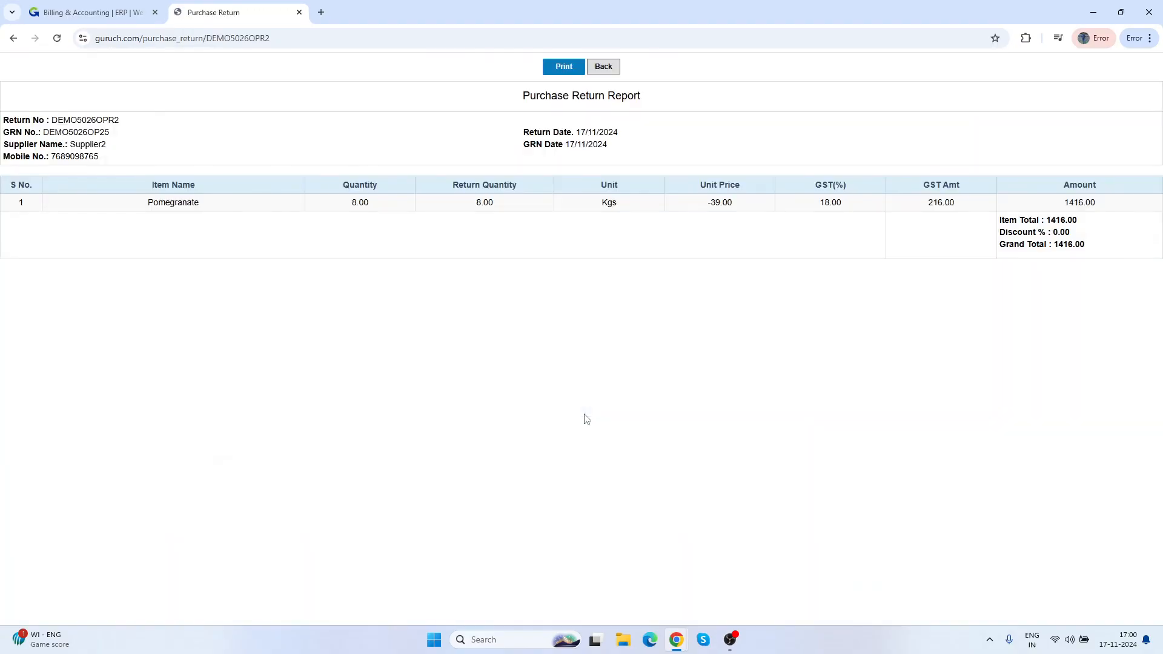
Step: Leave the printable return report and view the debit note of Supplier2's return from the purchase return list
left_click(611, 68)
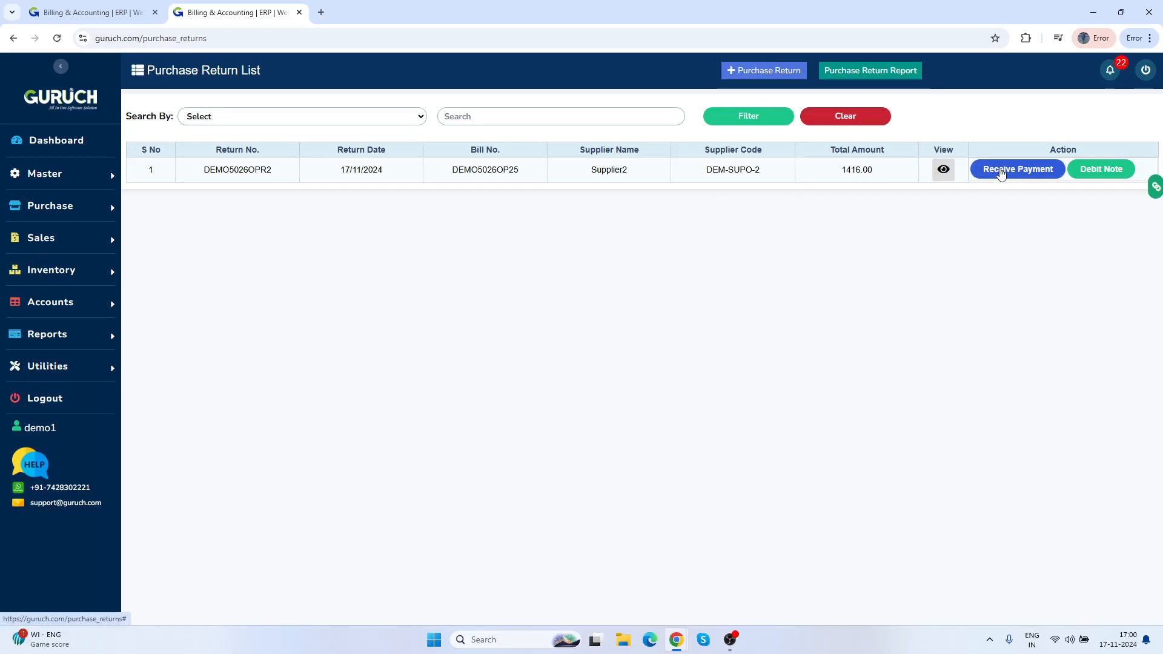
left_click(1087, 170)
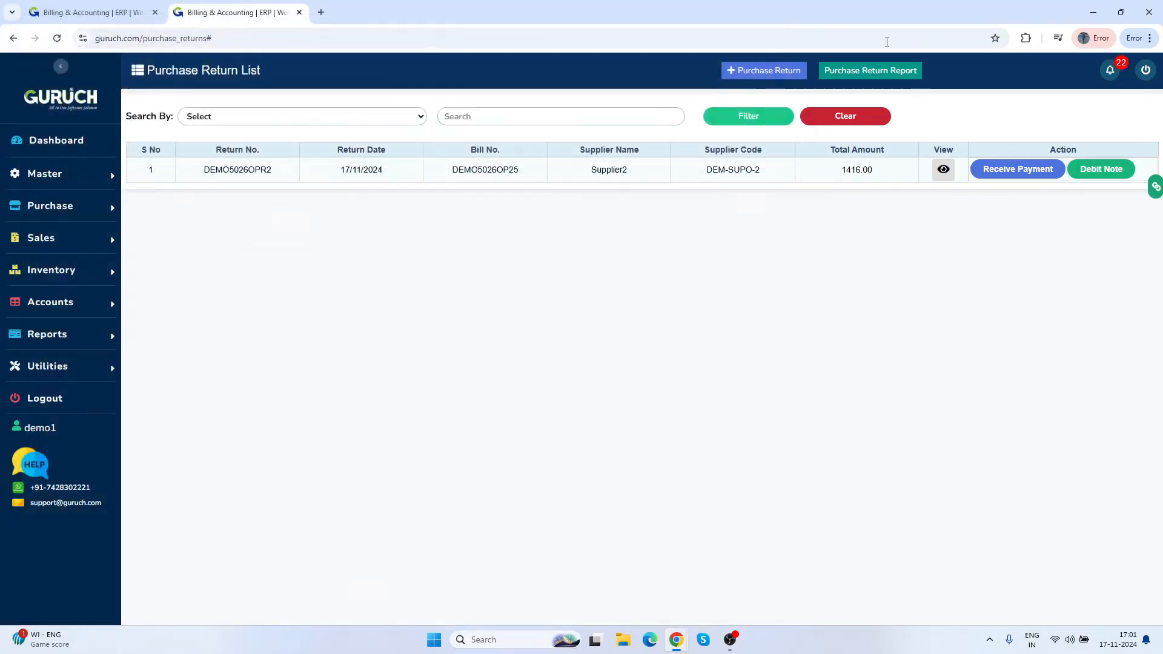
left_click(779, 11)
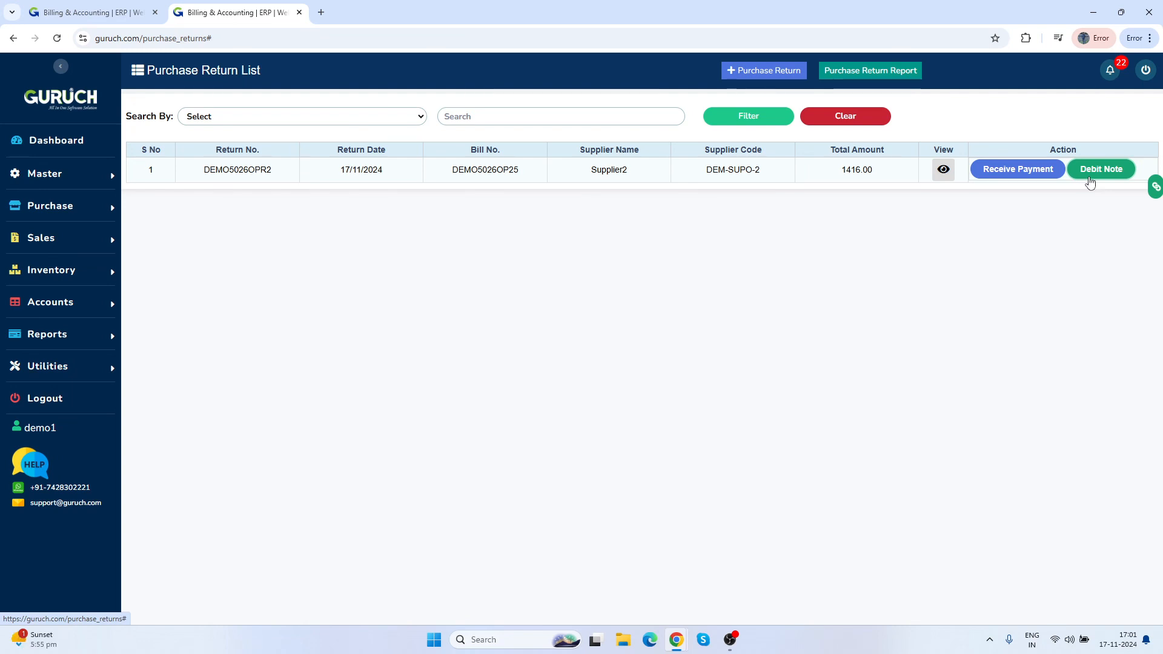
Step: Open the supplier payment due report, start a payment entry from it and select Supplier2
mouse_move(95, 208)
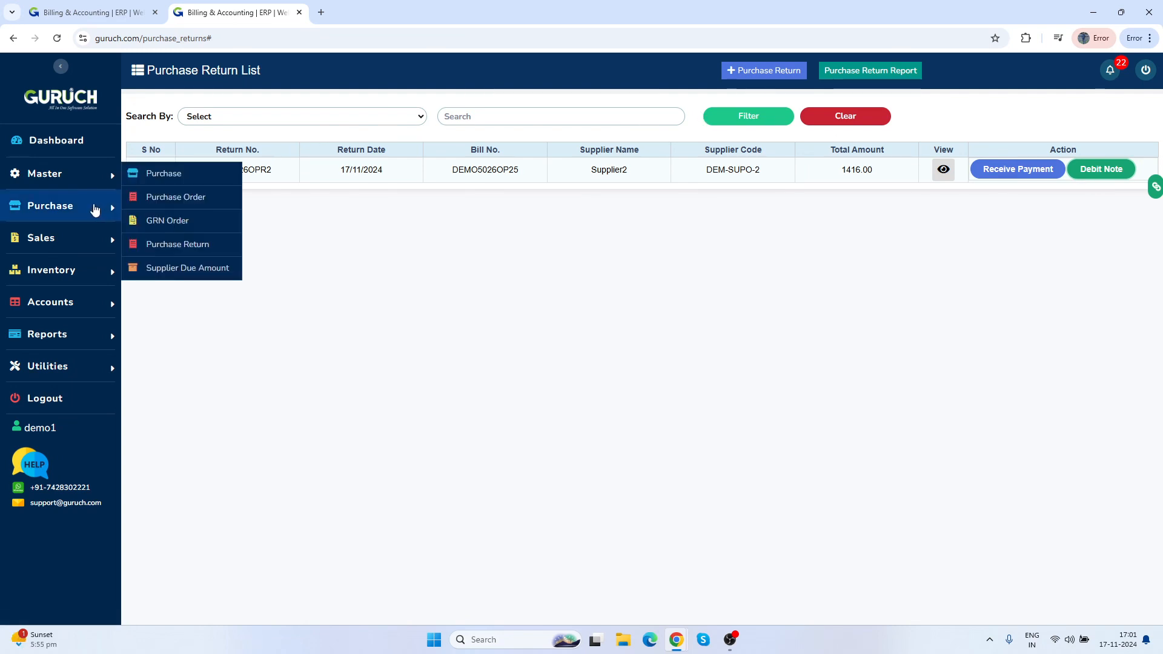
left_click(194, 271)
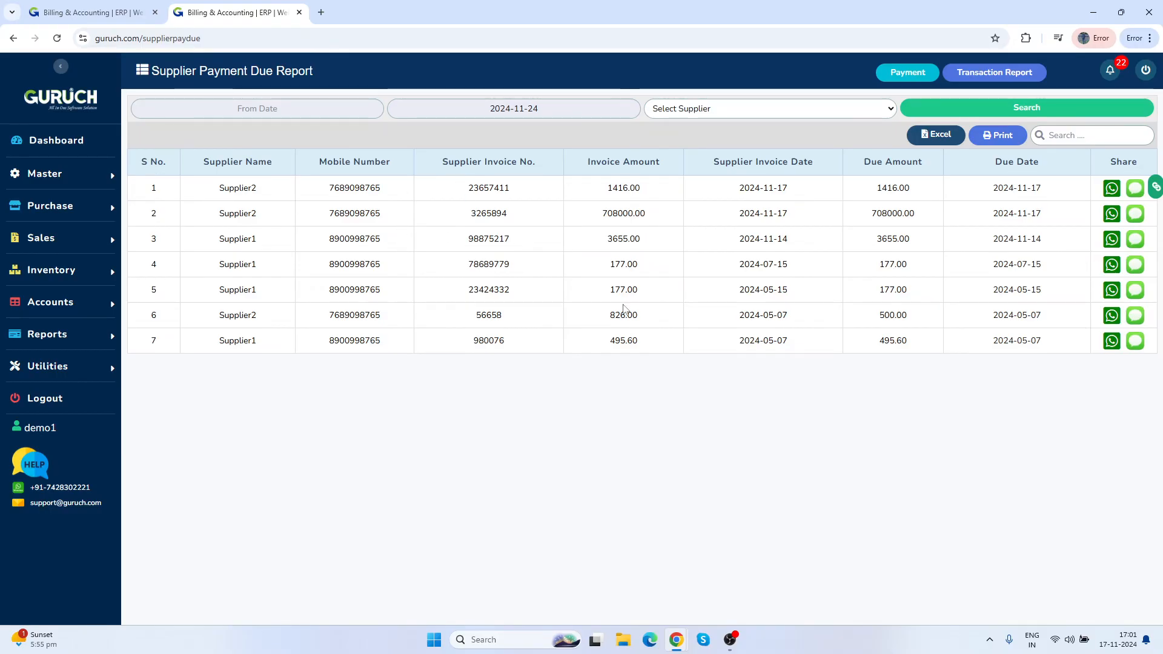
left_click(908, 74)
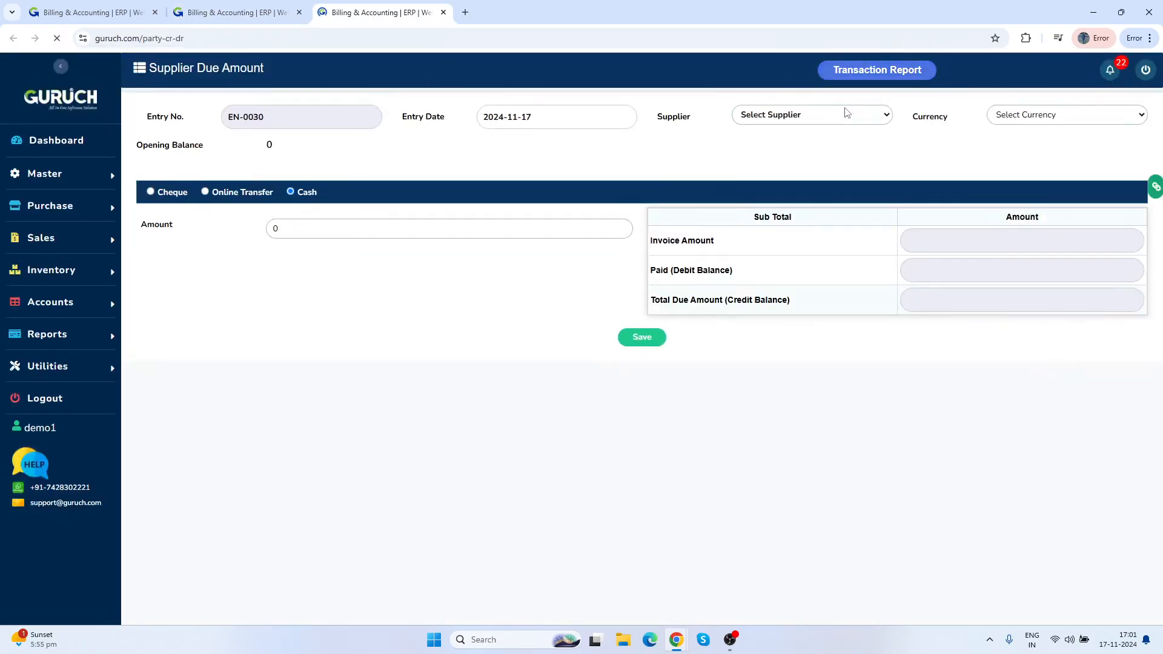
left_click(846, 114)
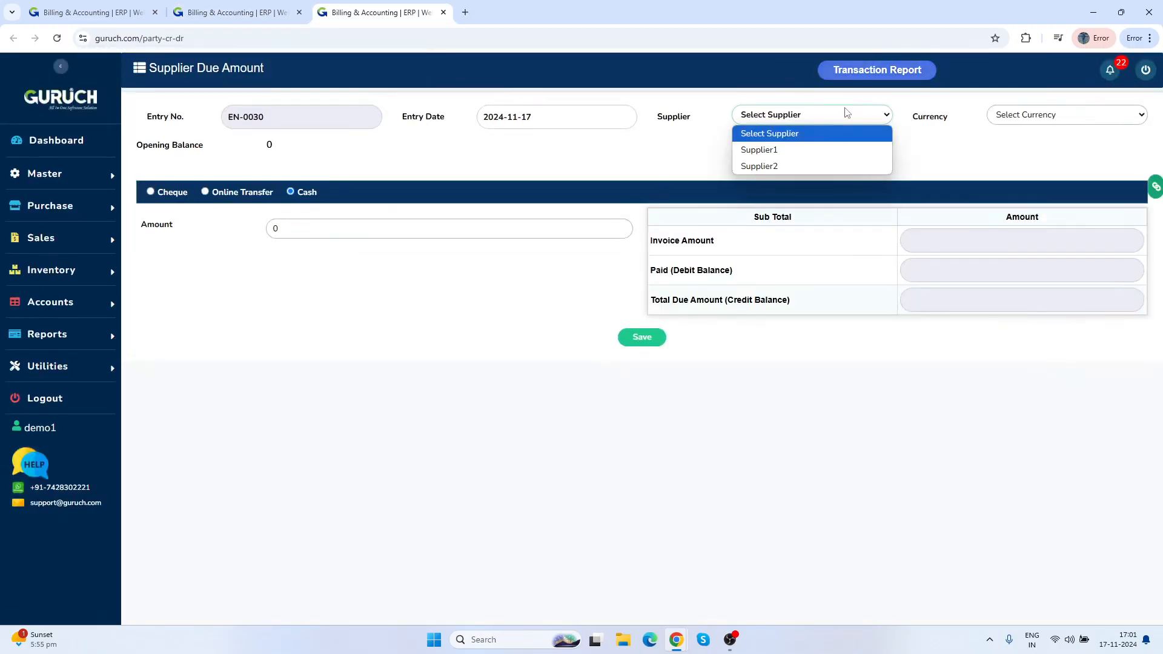
left_click(812, 166)
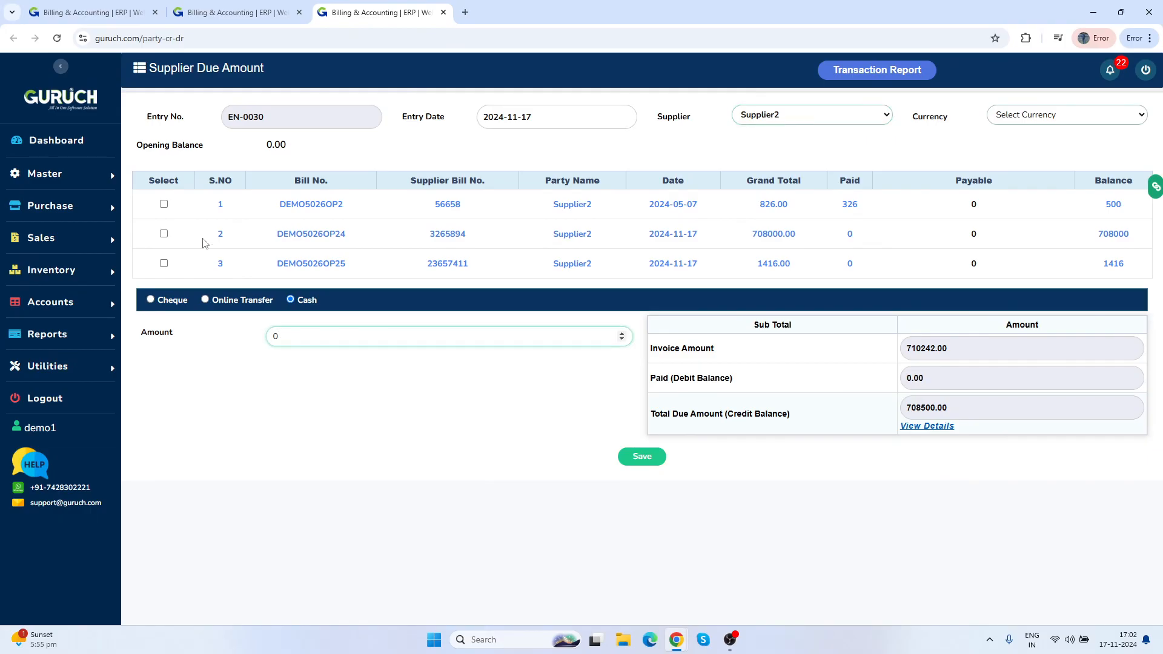
Step: Select all three outstanding Supplier2 bills, check the total due amount and open the cash payment amount for editing
left_click(163, 204)
left_click(165, 234)
left_click(164, 264)
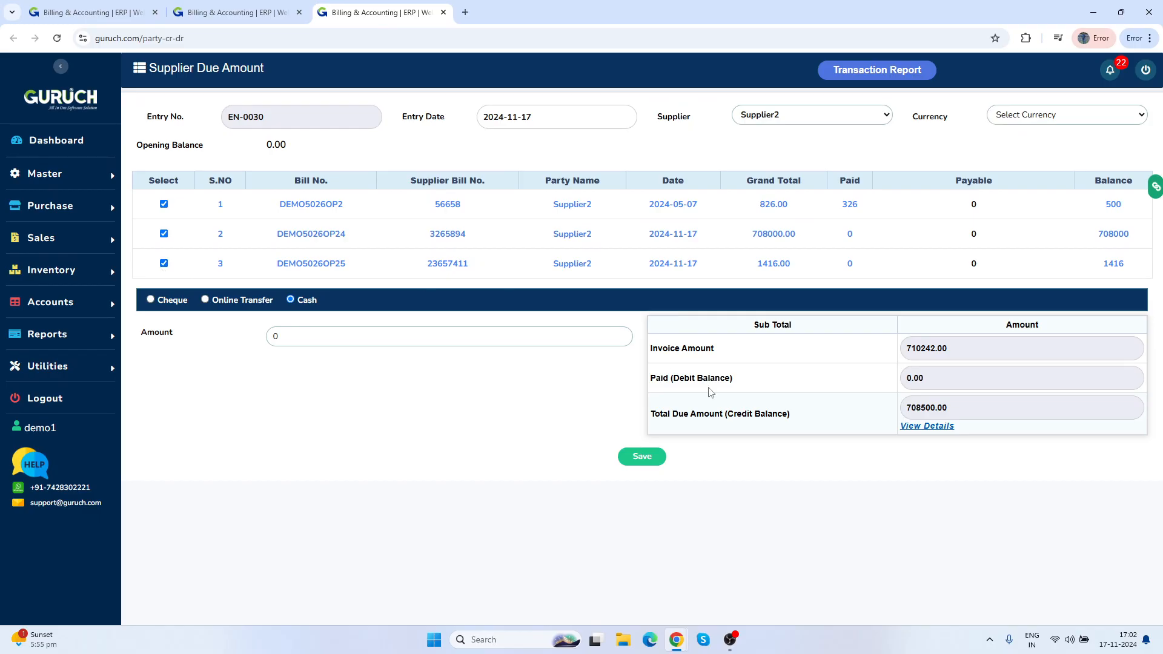
left_click(922, 413)
double_click(922, 412)
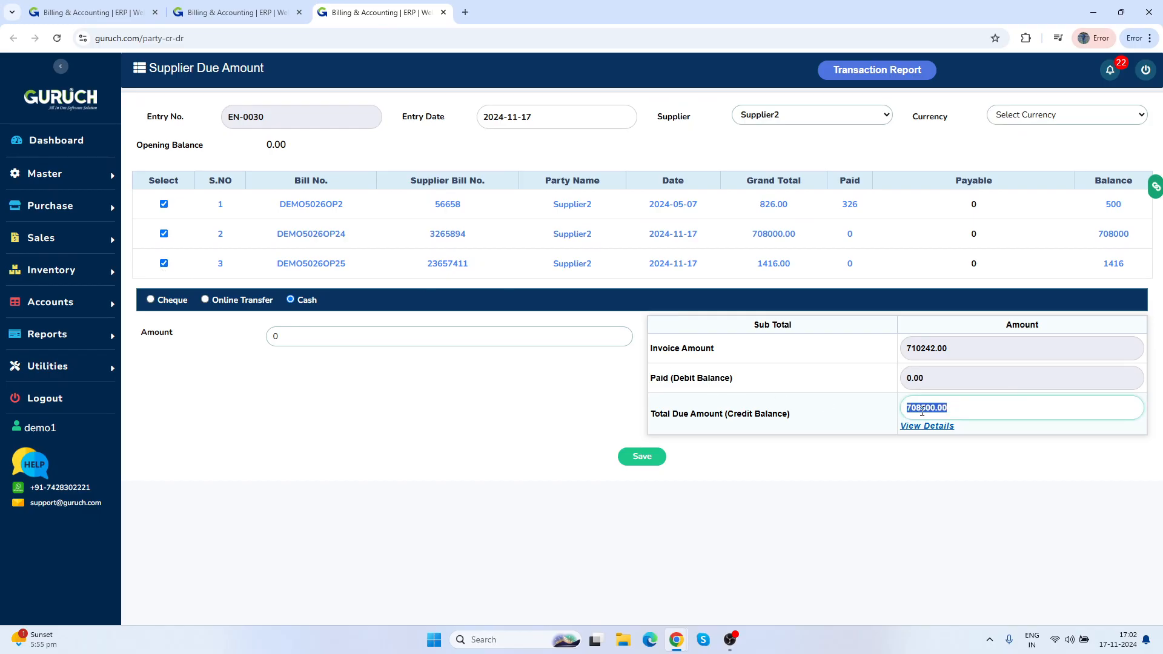
left_click(478, 340)
double_click(479, 339)
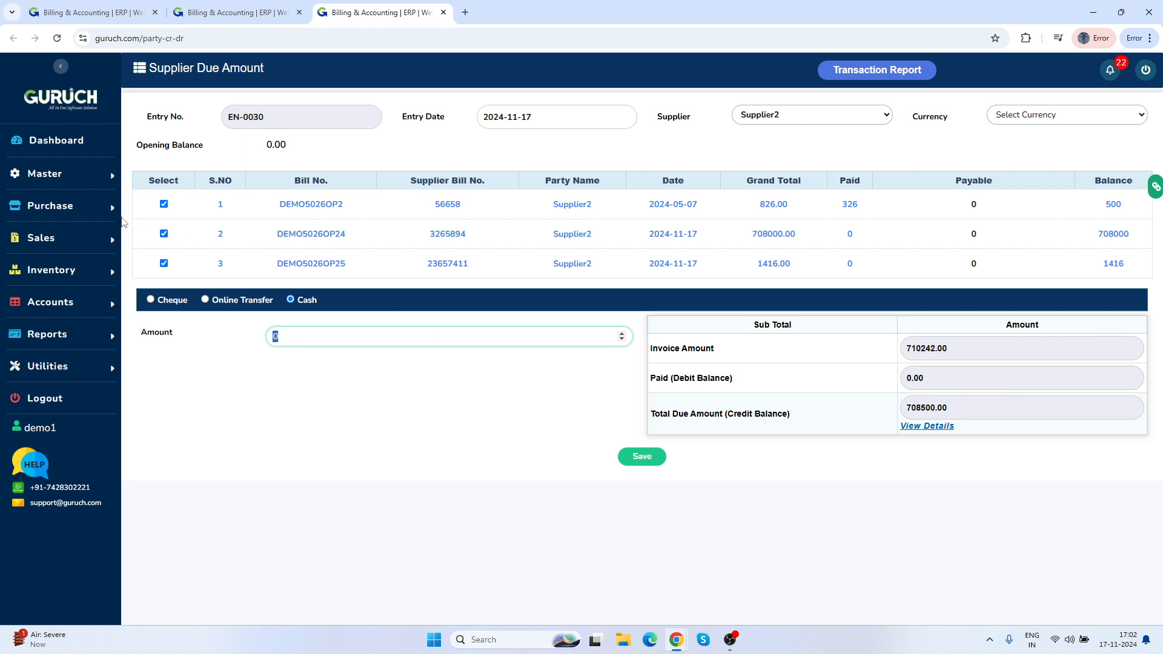
Step: Open the purchase entry form and check the columns of its item table up to Rack No
mouse_move(96, 209)
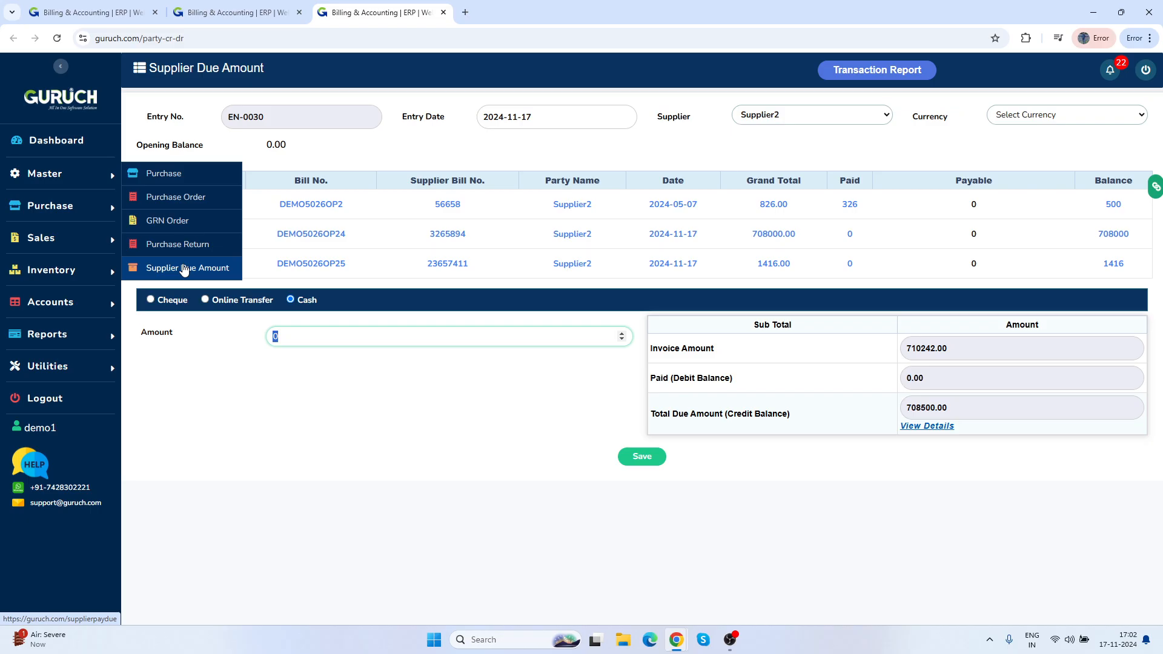
left_click(189, 169)
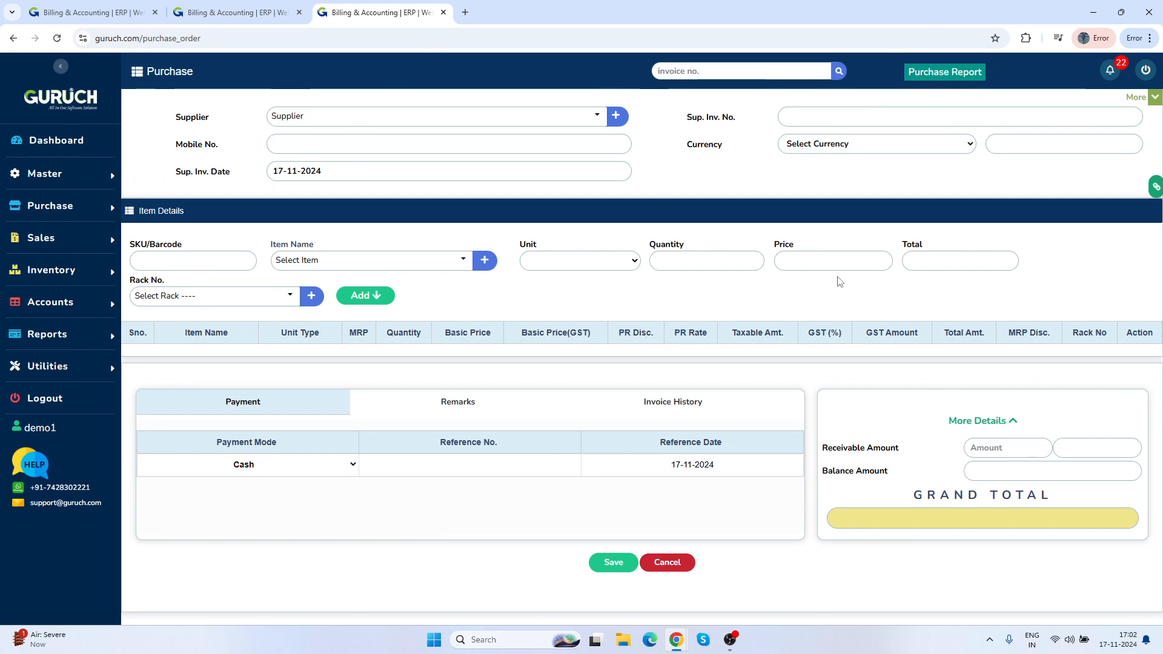
double_click(1099, 337)
Step: Switch to the Billing Display Settings window, replace the purchase order settings with Demo1's purchase settings, enable Manufacturing Date and Expire Date, and save
mouse_move(677, 640)
left_click(723, 594)
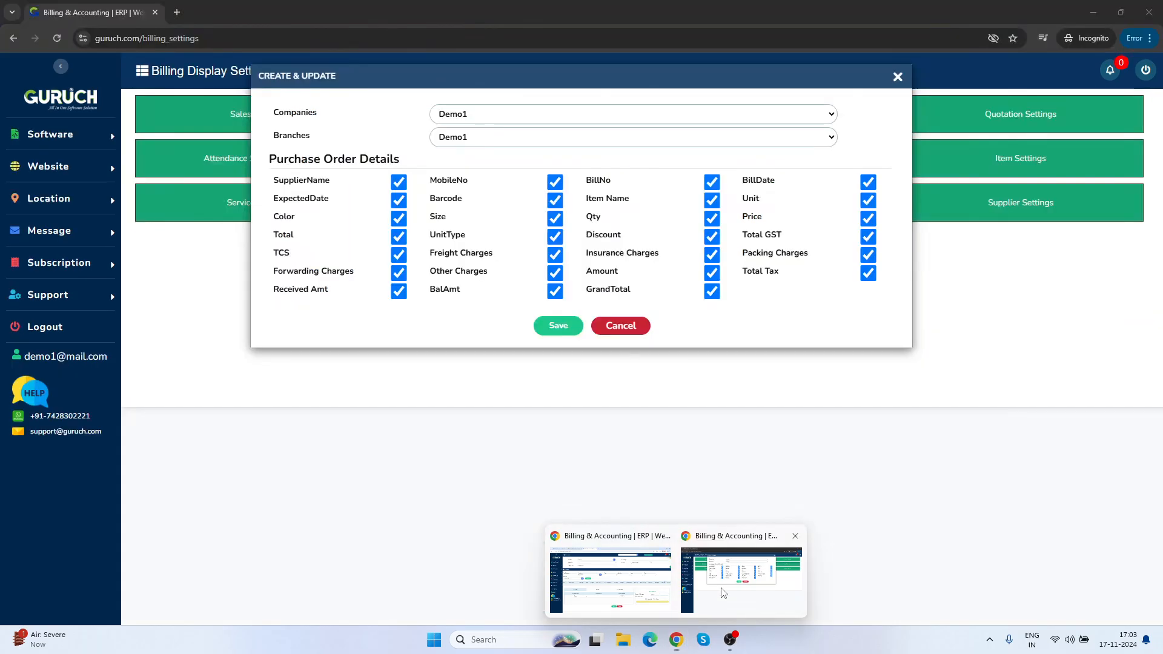
left_click(634, 327)
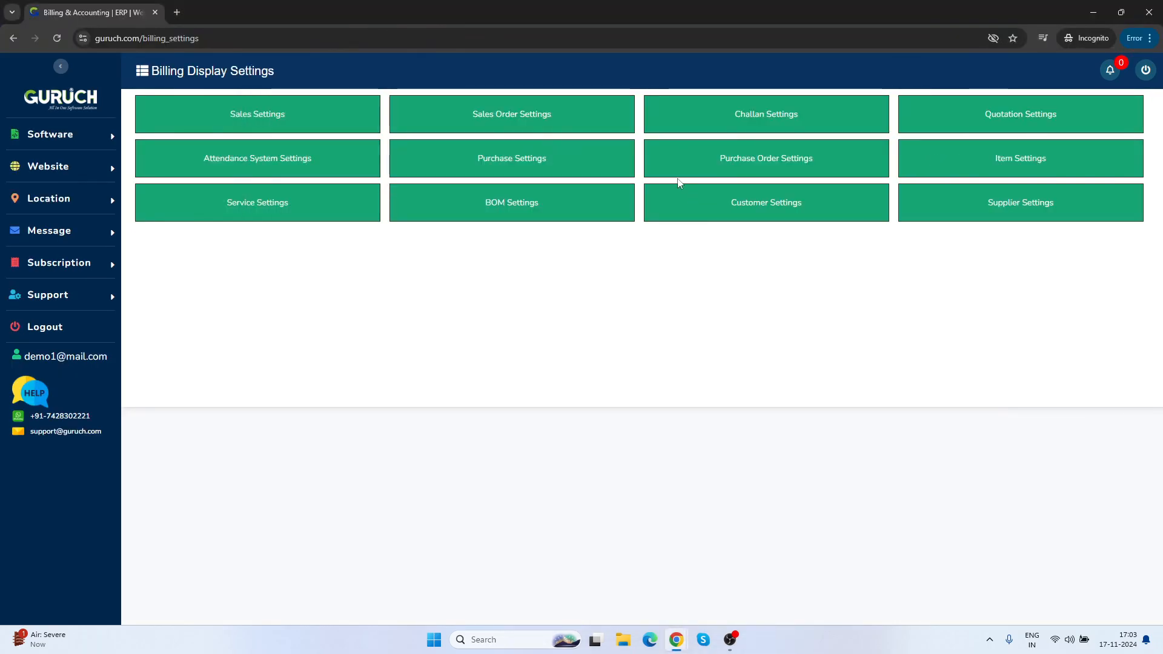
left_click(551, 175)
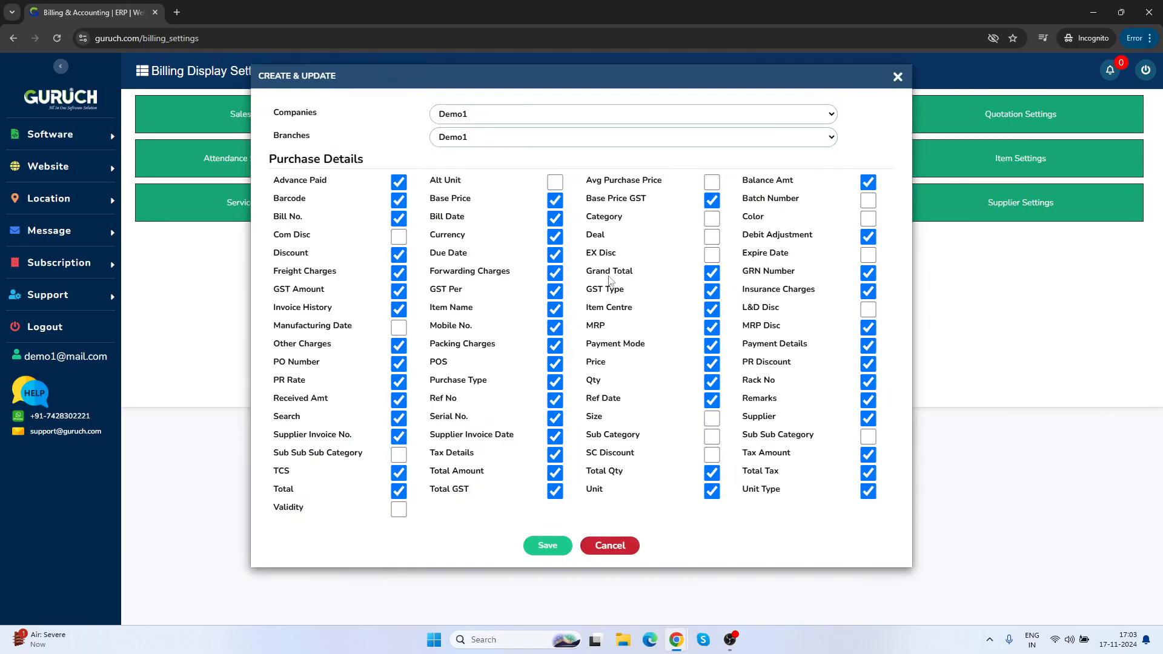
left_click(398, 329)
left_click(866, 255)
left_click(558, 547)
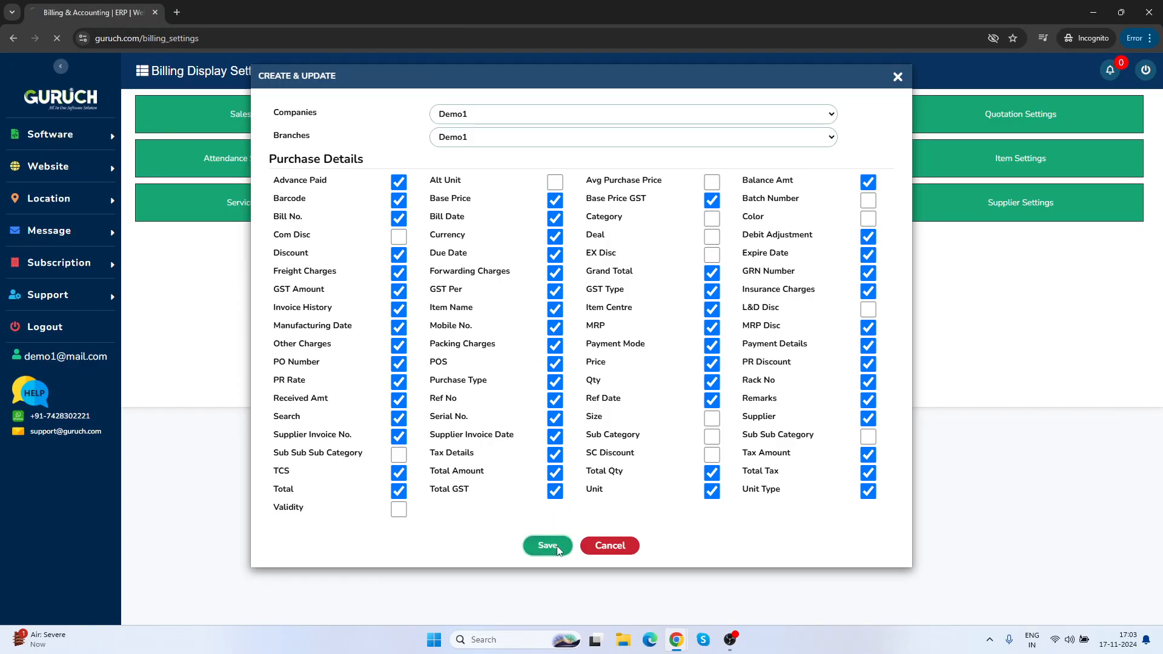
Step: Return to the purchase entry window, reload the form and check the item table for the Manufacturing Date and Expiry Date columns
mouse_move(682, 641)
left_click(630, 588)
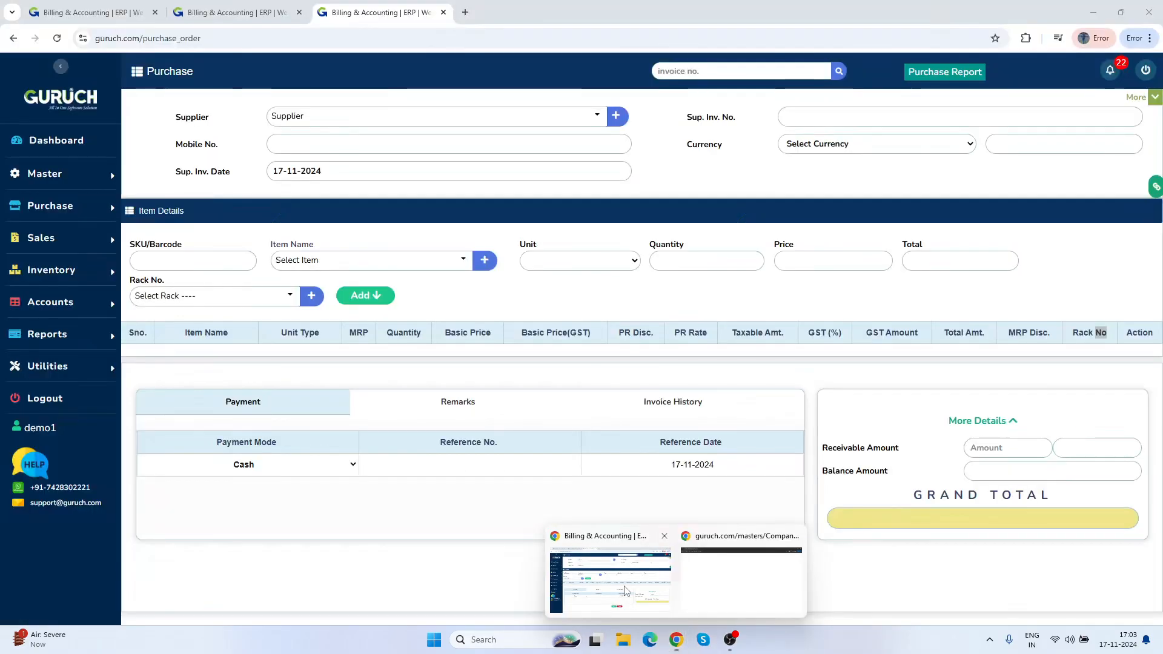
left_click(58, 42)
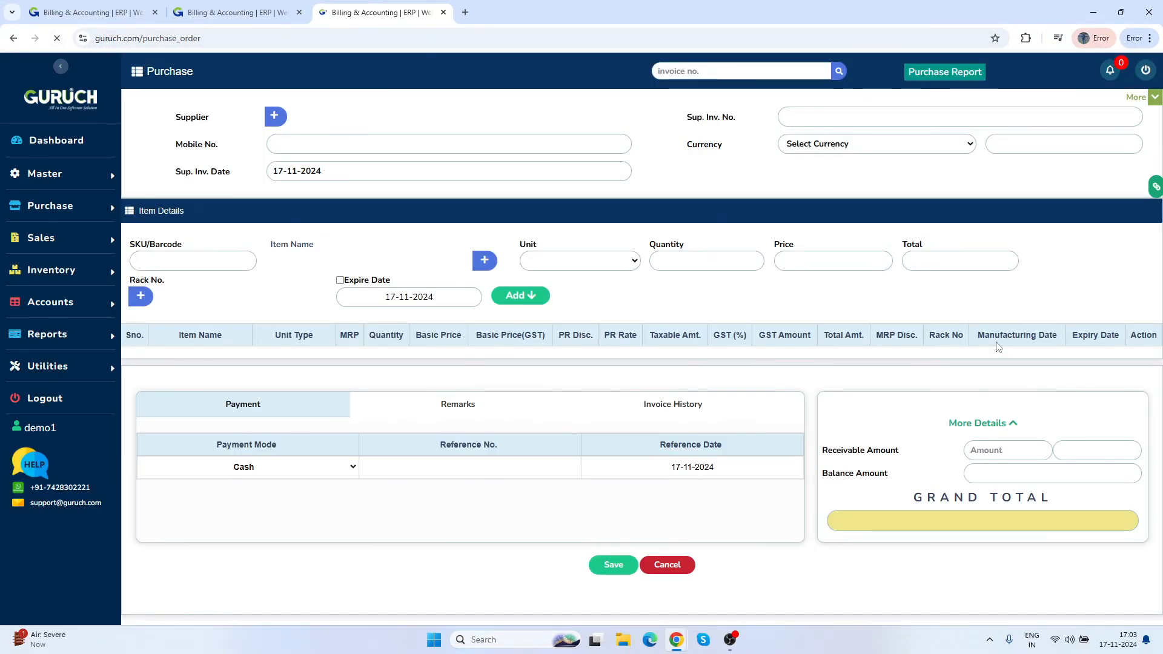
left_click_drag(978, 336, 1056, 336)
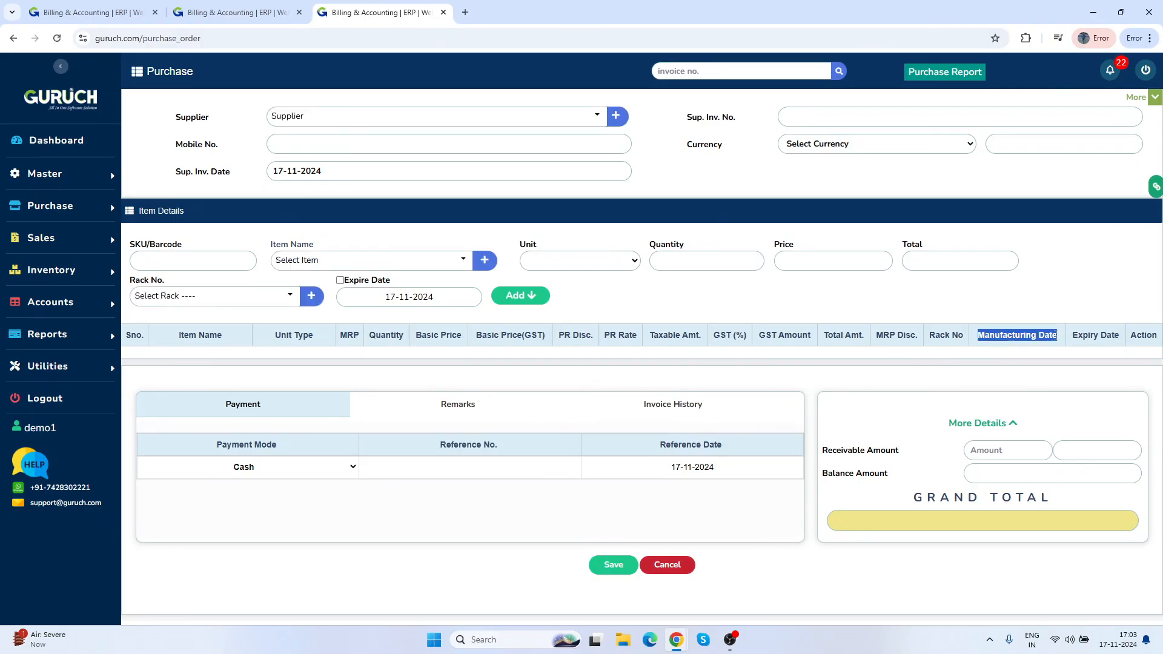
triple_click(1103, 335)
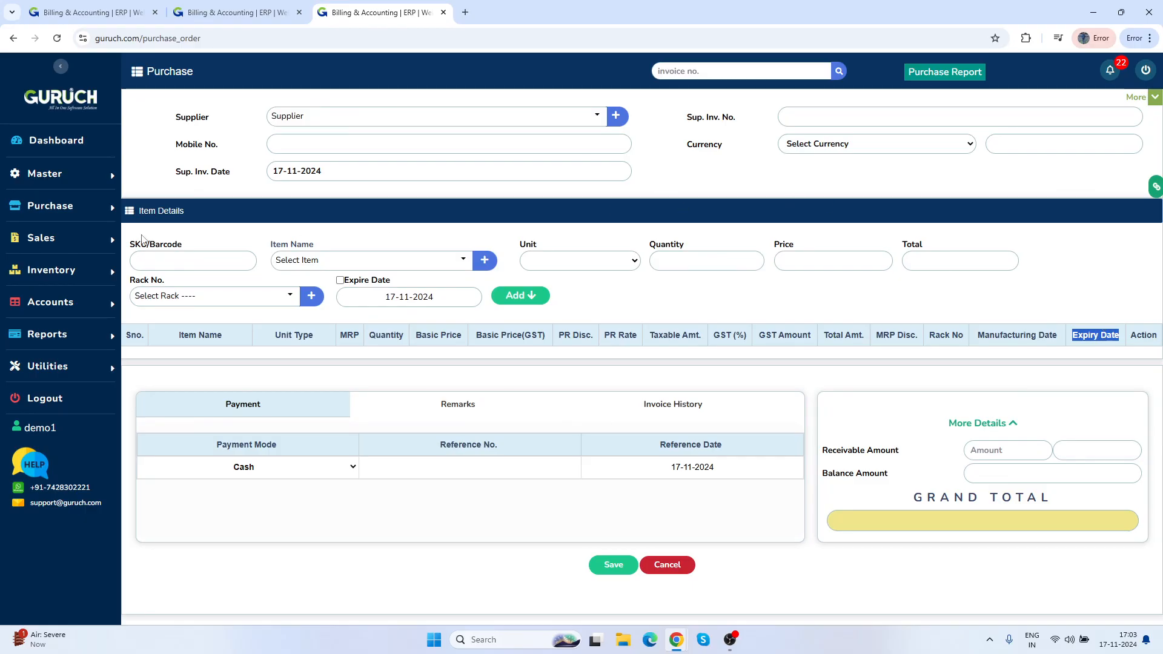
mouse_move(98, 222)
left_click(730, 639)
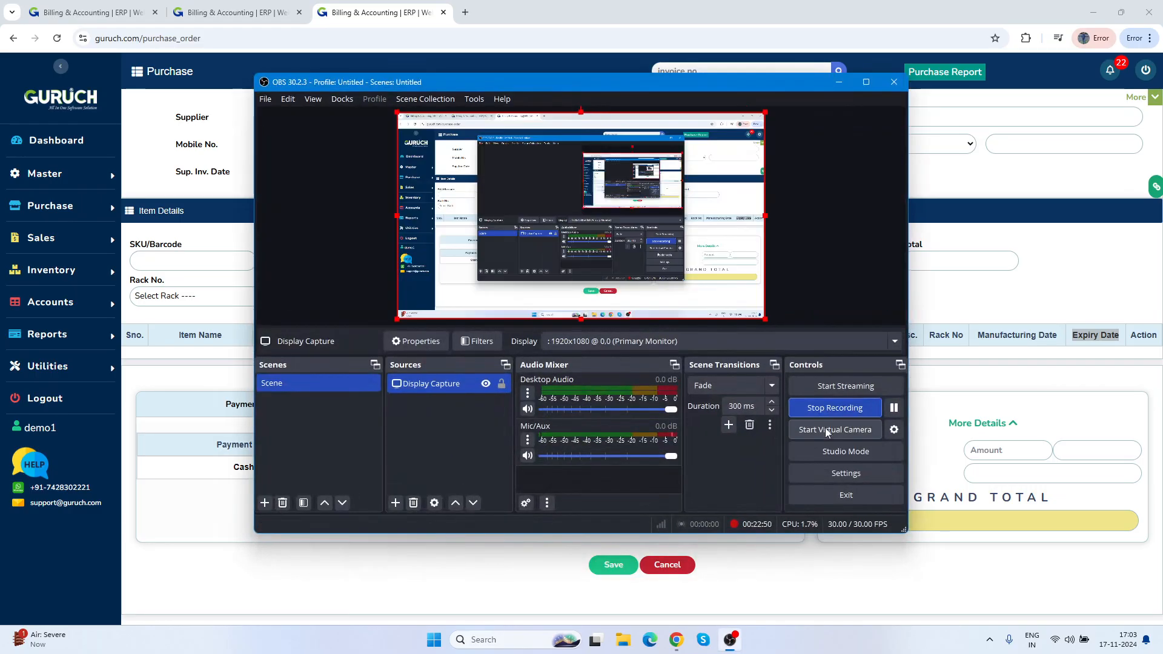
left_click(826, 409)
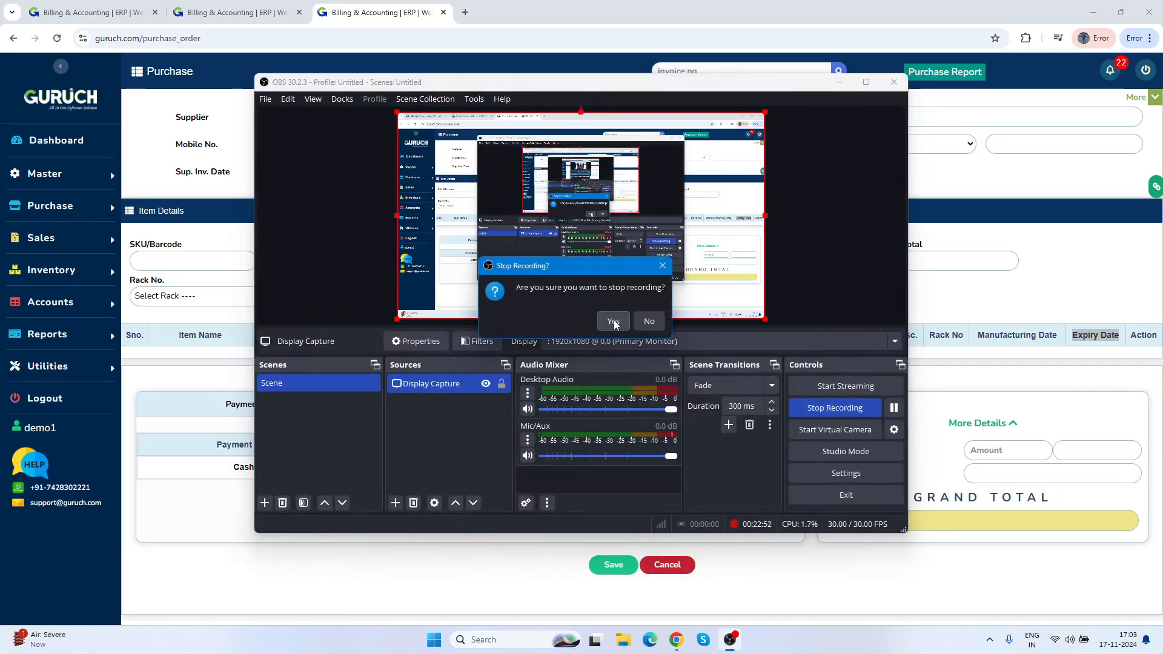